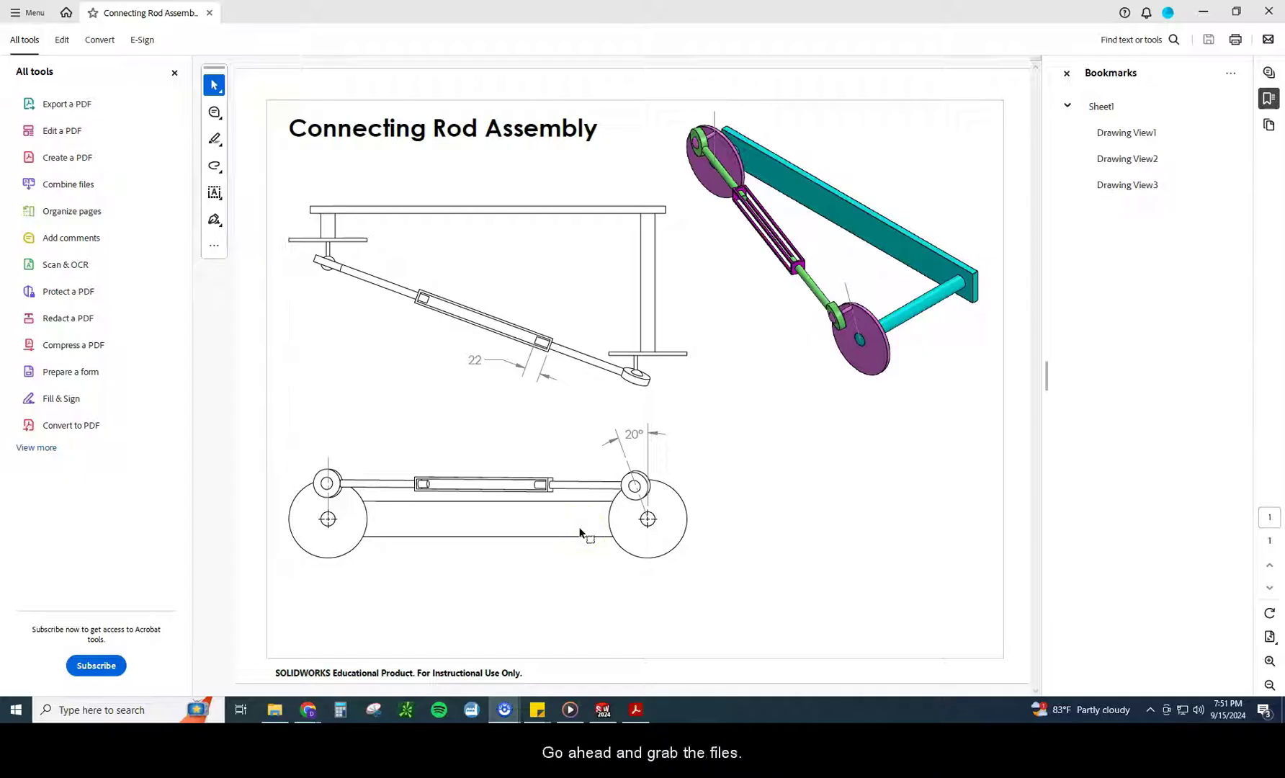
# Switch from the Connecting Rod Assembly PDF to the SOLIDWORKS 2024 window.
pyautogui.click(602, 713)
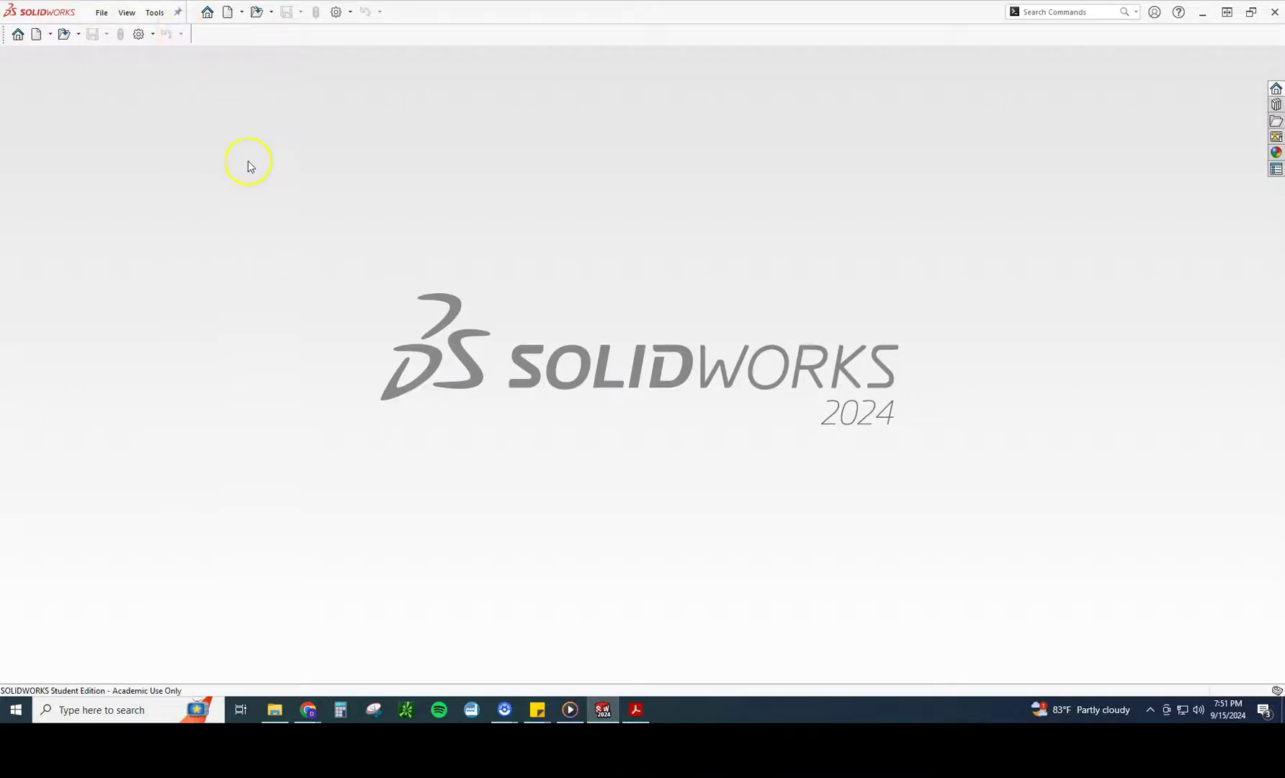
# Create a new assembly document.
pyautogui.click(230, 20)
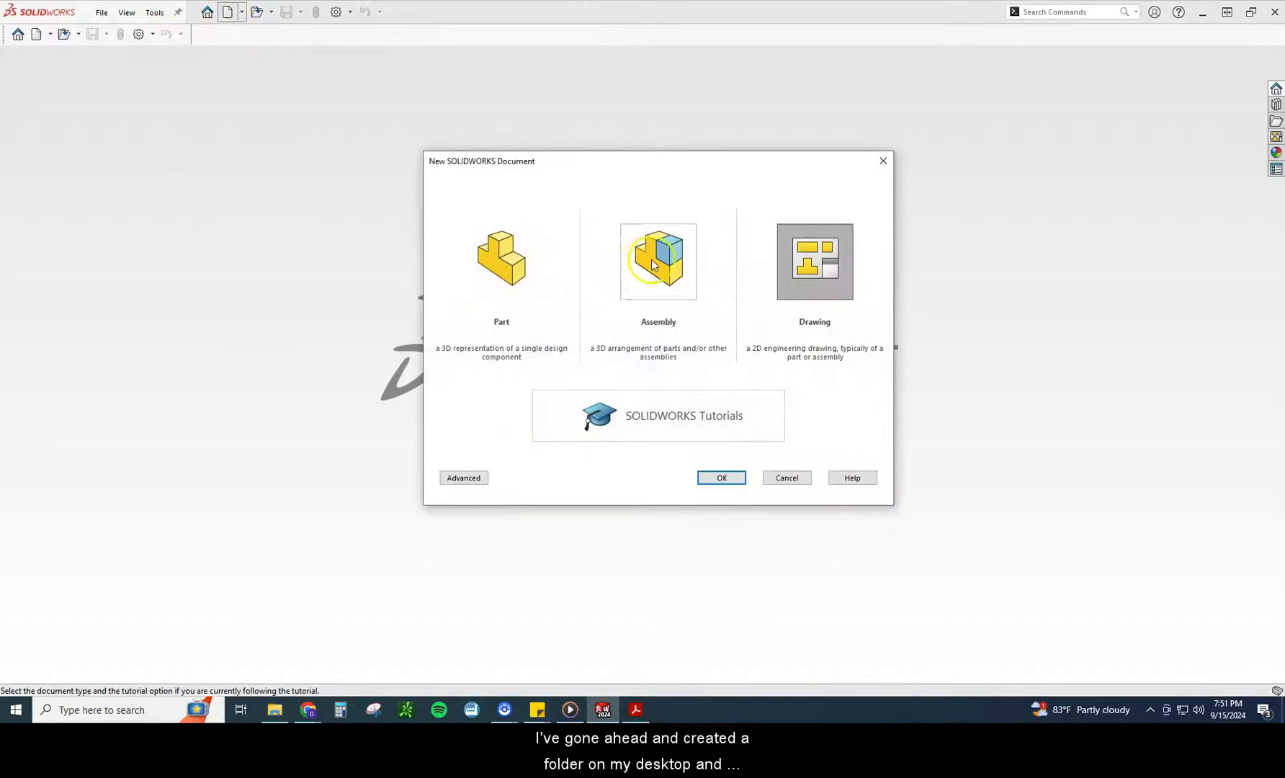
pyautogui.click(652, 264)
pyautogui.click(652, 263)
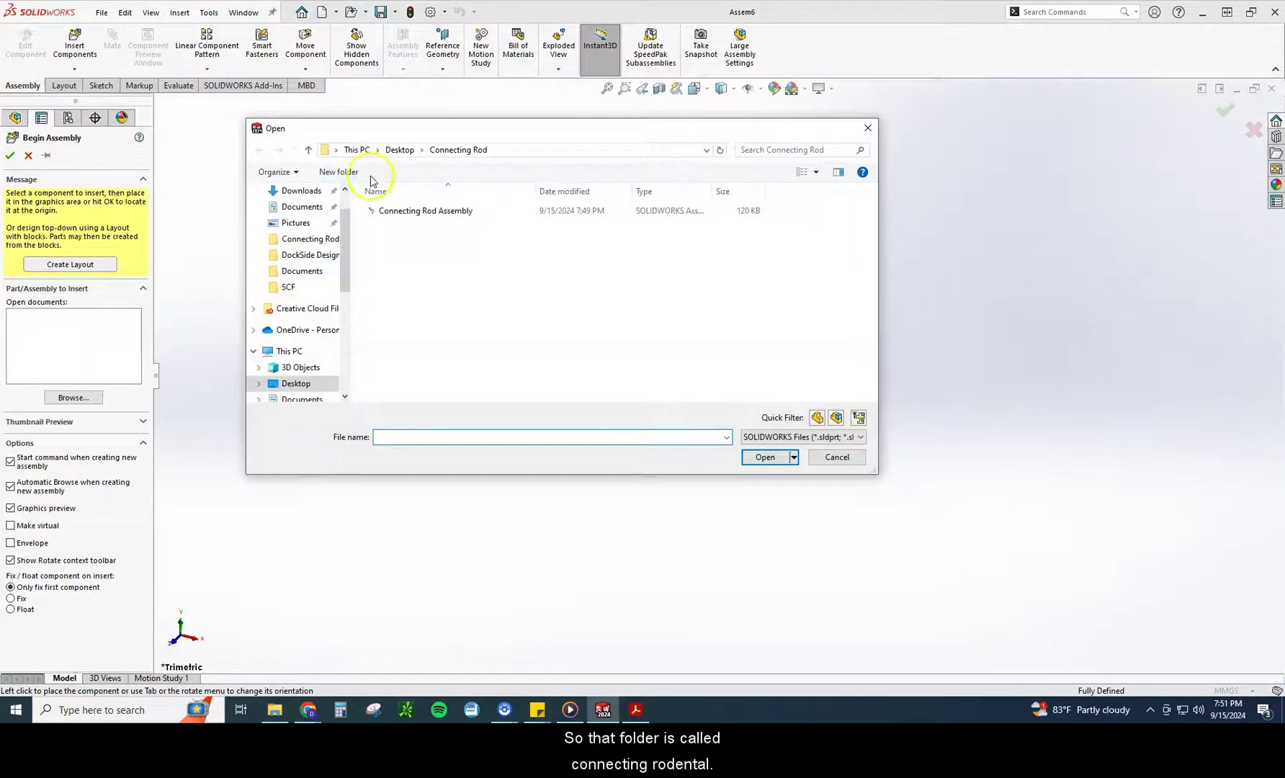
# Load Base, Connecting_Rod, Connector_Block and Wheel_component from the Downloads folder.
pyautogui.click(396, 150)
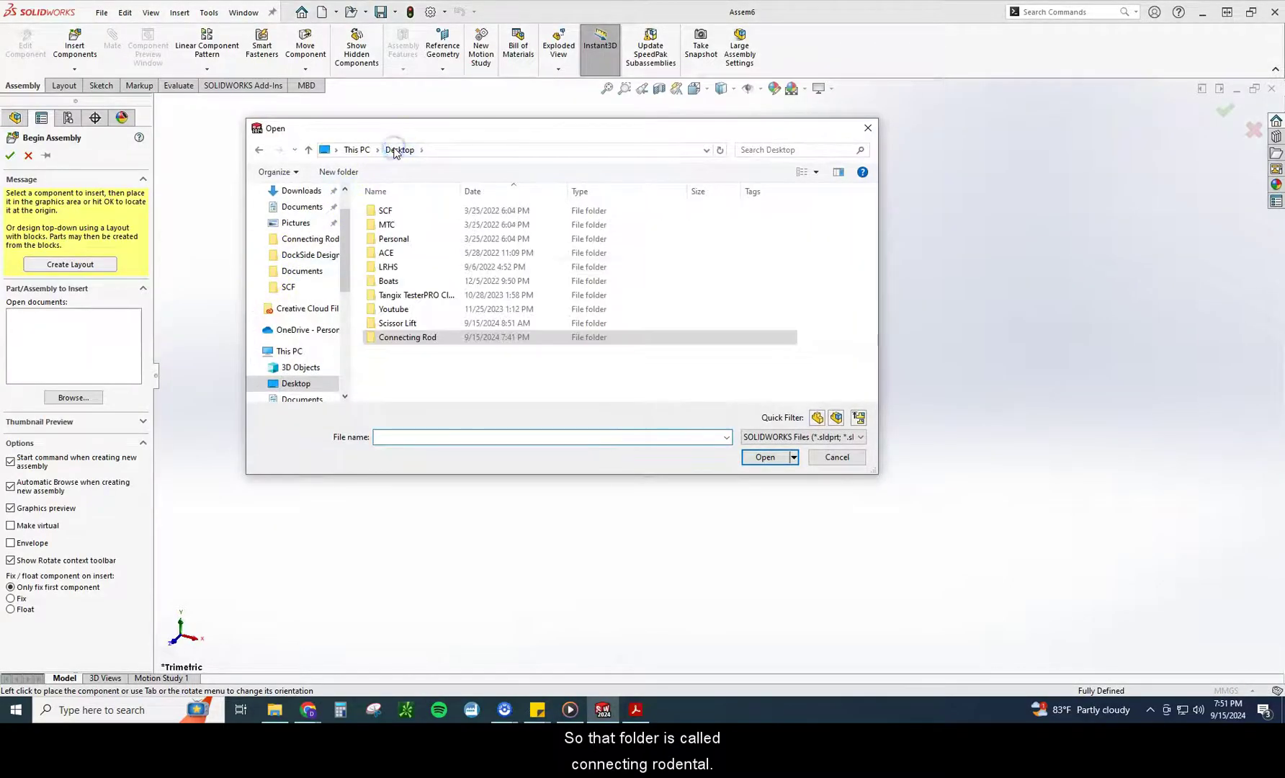
pyautogui.doubleClick(398, 336)
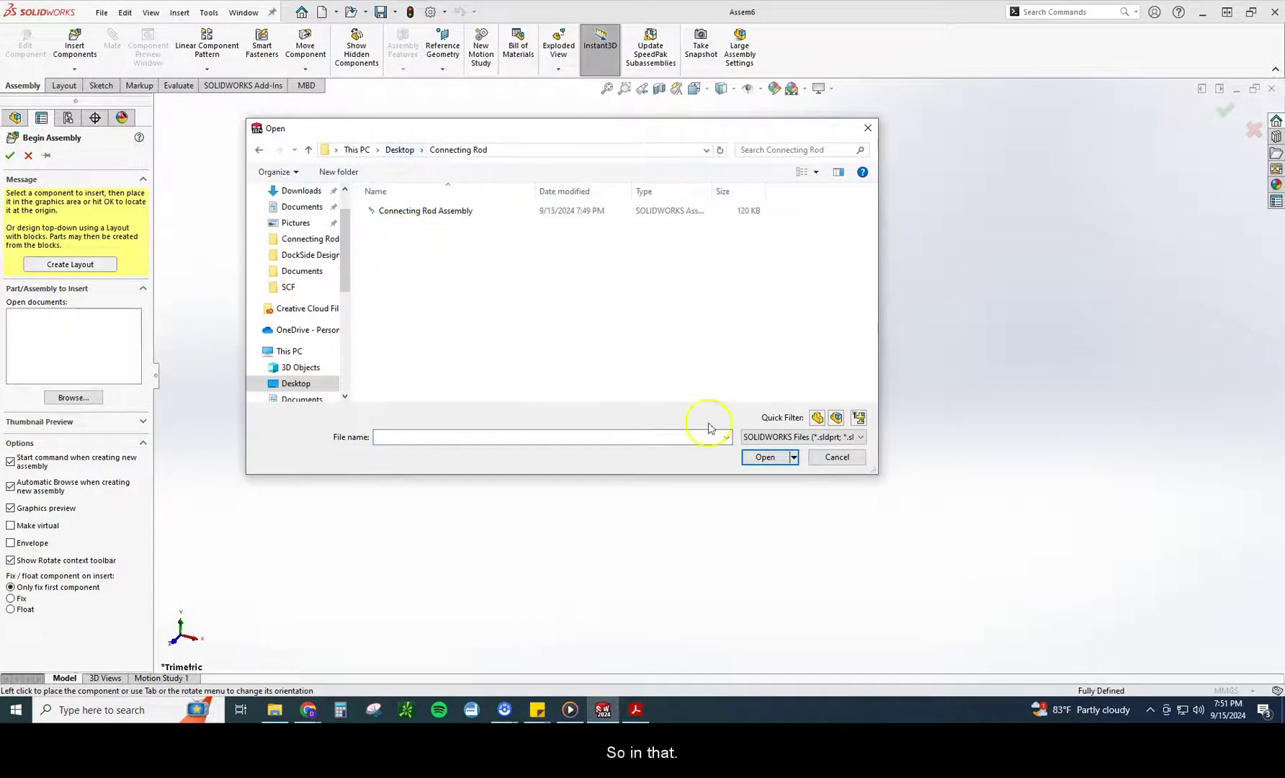
pyautogui.click(785, 438)
pyautogui.click(786, 451)
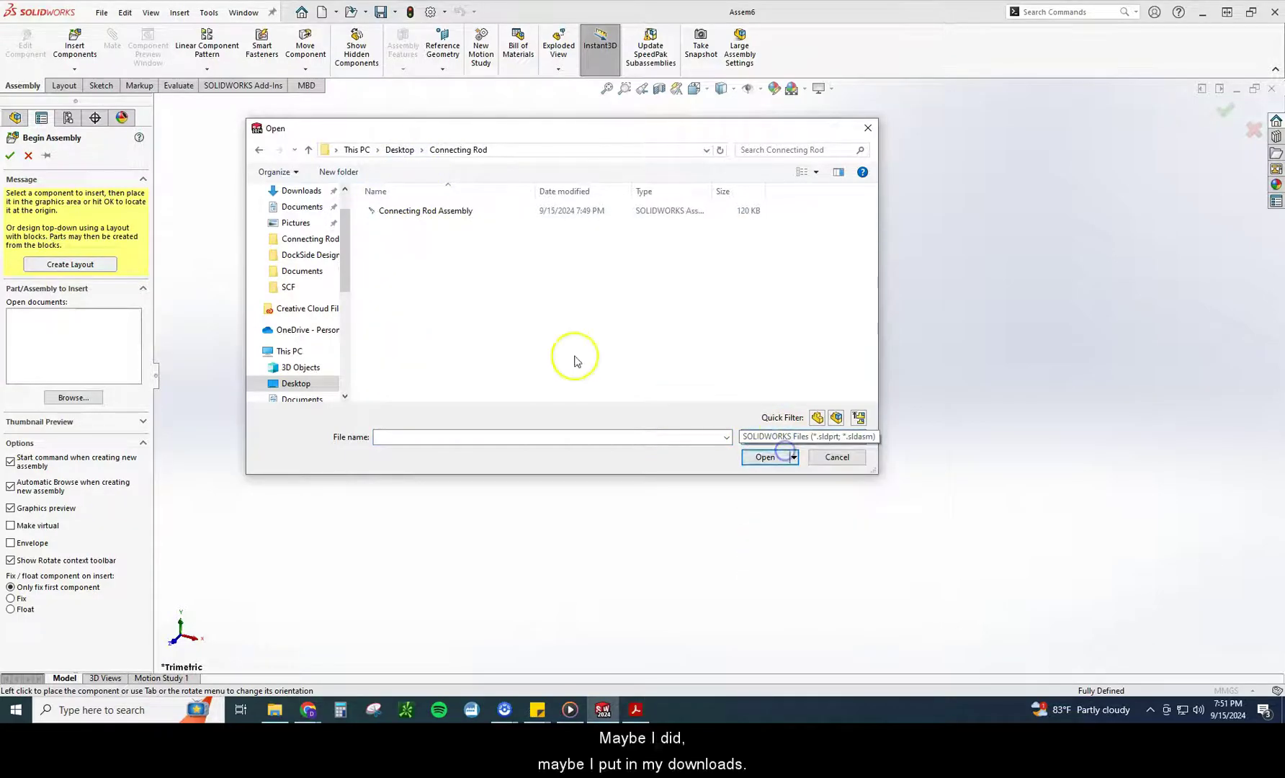
pyautogui.click(300, 193)
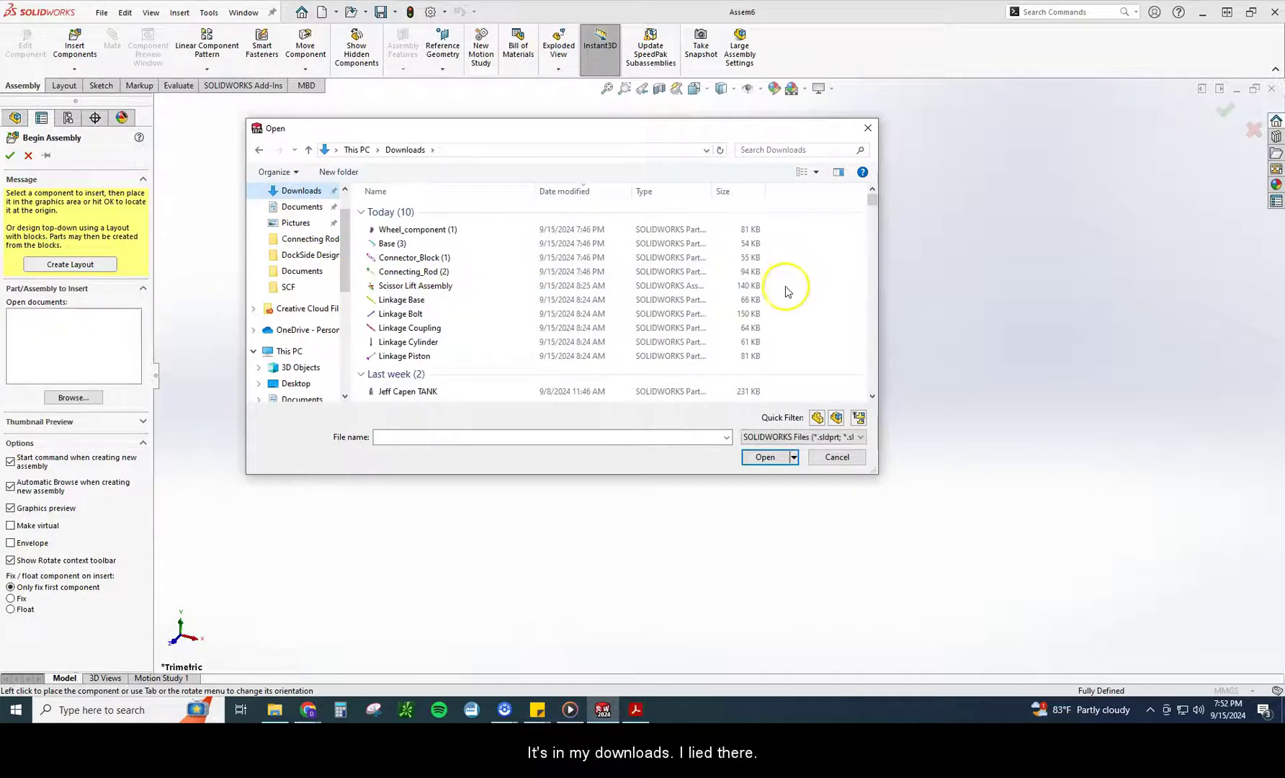
pyautogui.moveTo(774, 276); pyautogui.dragTo(400, 234)
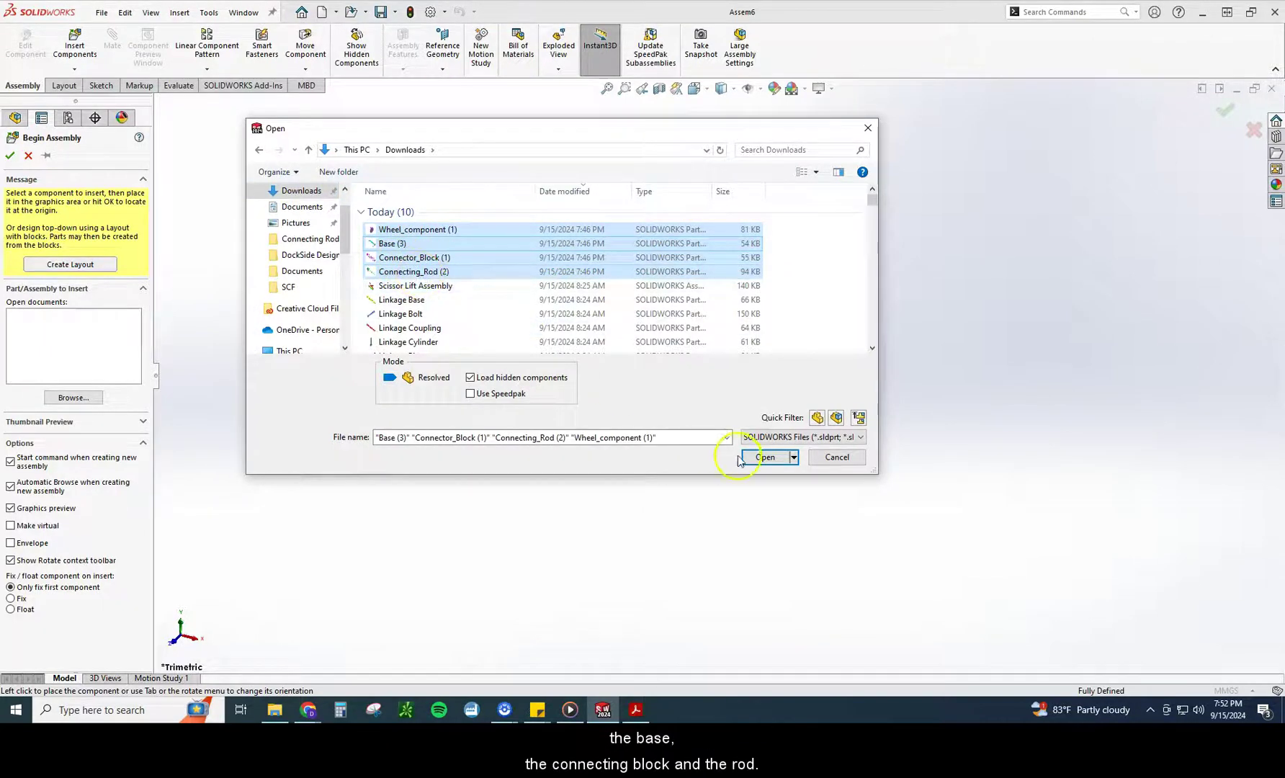
pyautogui.click(759, 461)
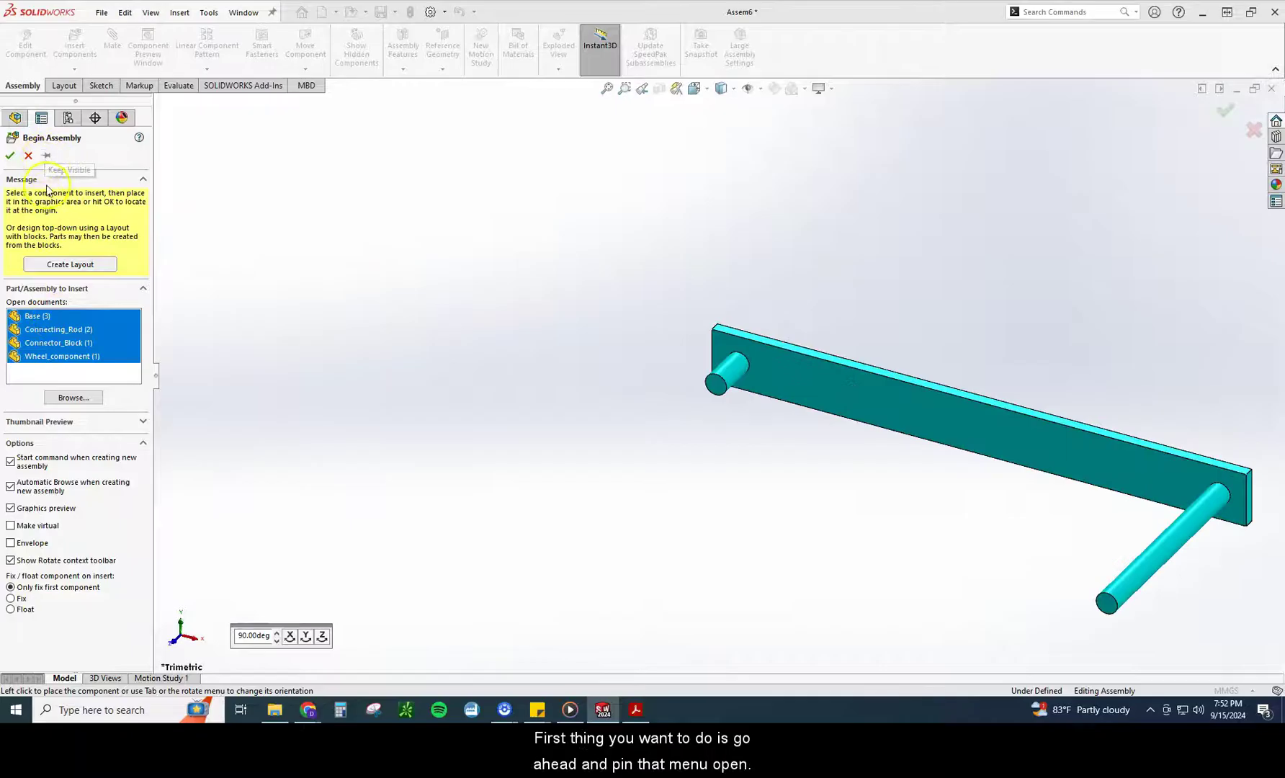
# With Begin Assembly pinned, place Base at the assembly origin.
pyautogui.click(46, 155)
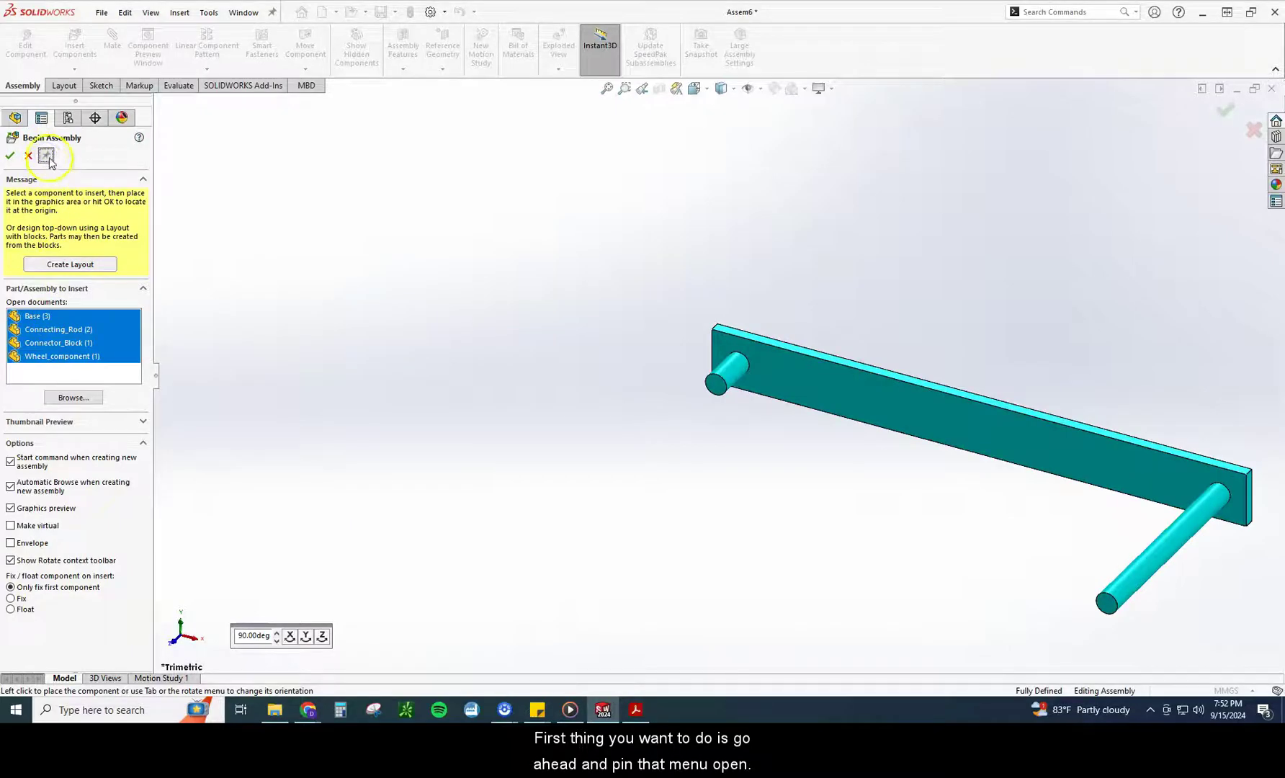
pyautogui.click(38, 316)
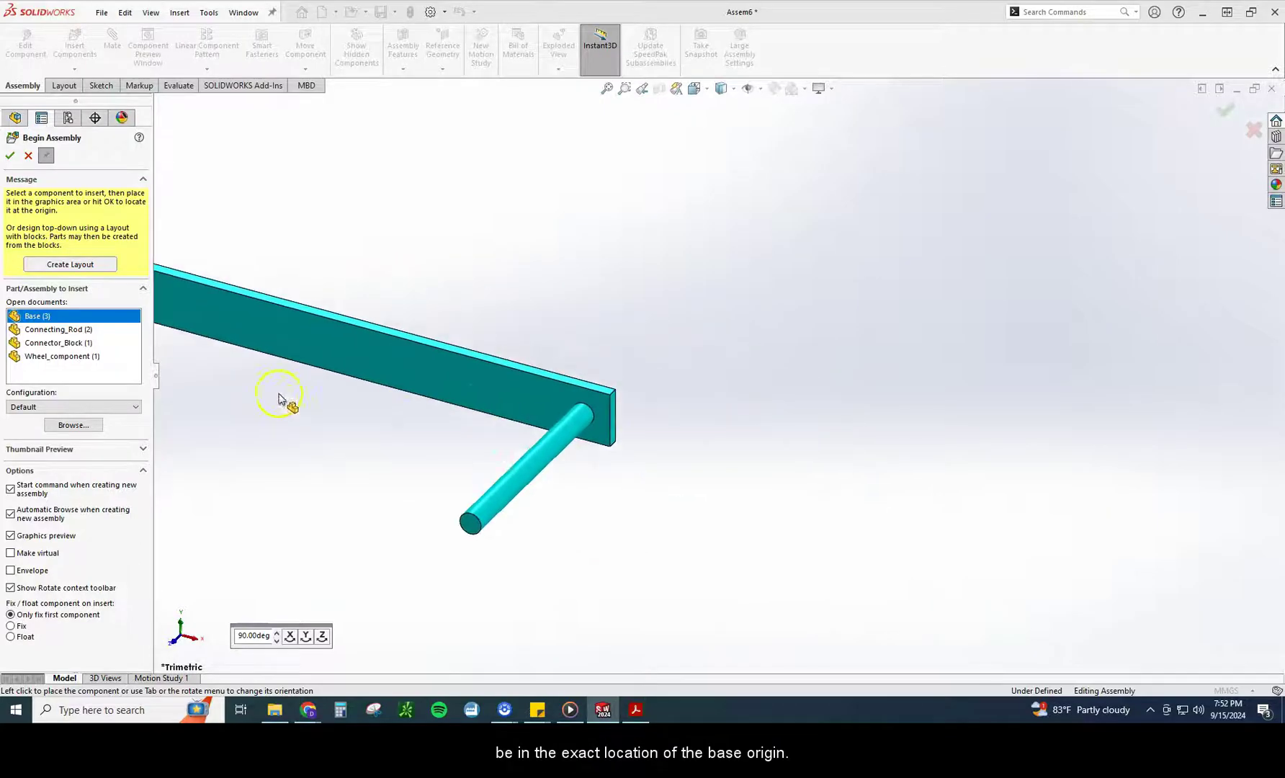
pyautogui.click(8, 156)
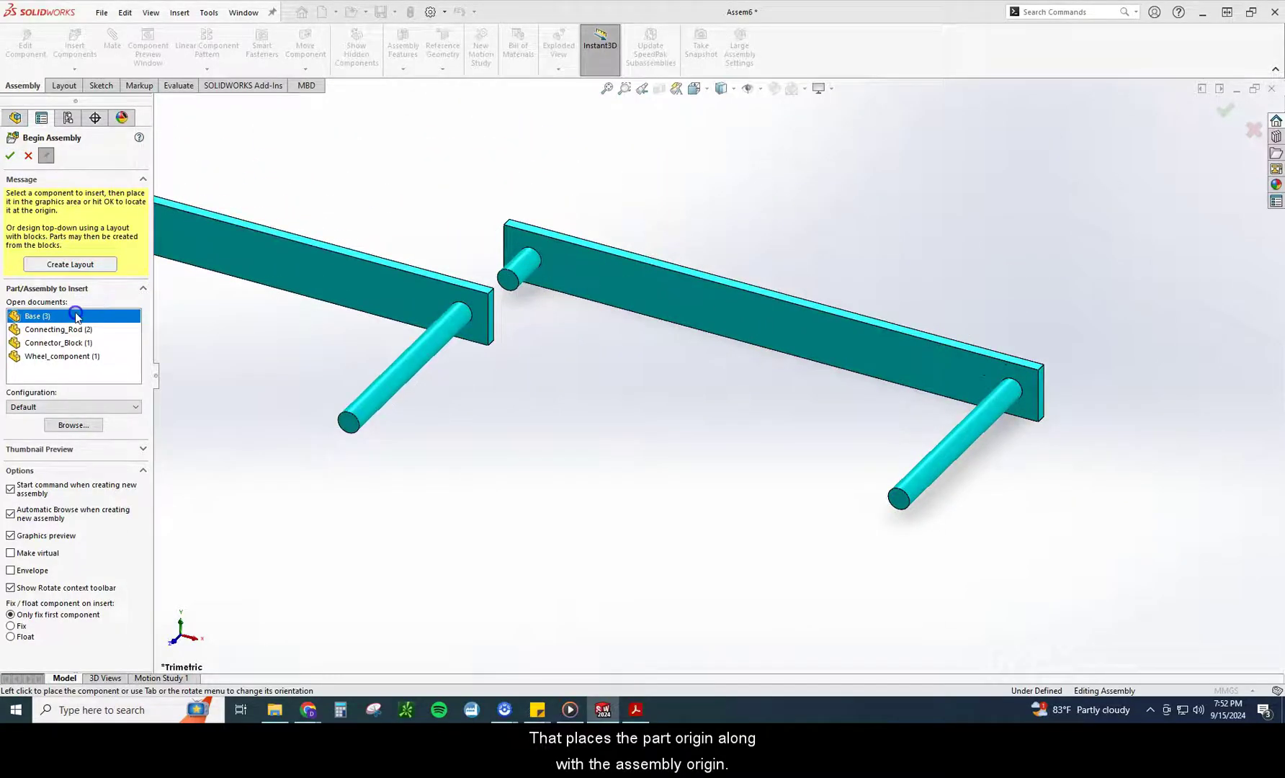
# Insert two connecting rods, the connector block and two wheels, then return to the drawing PDF.
pyautogui.click(54, 329)
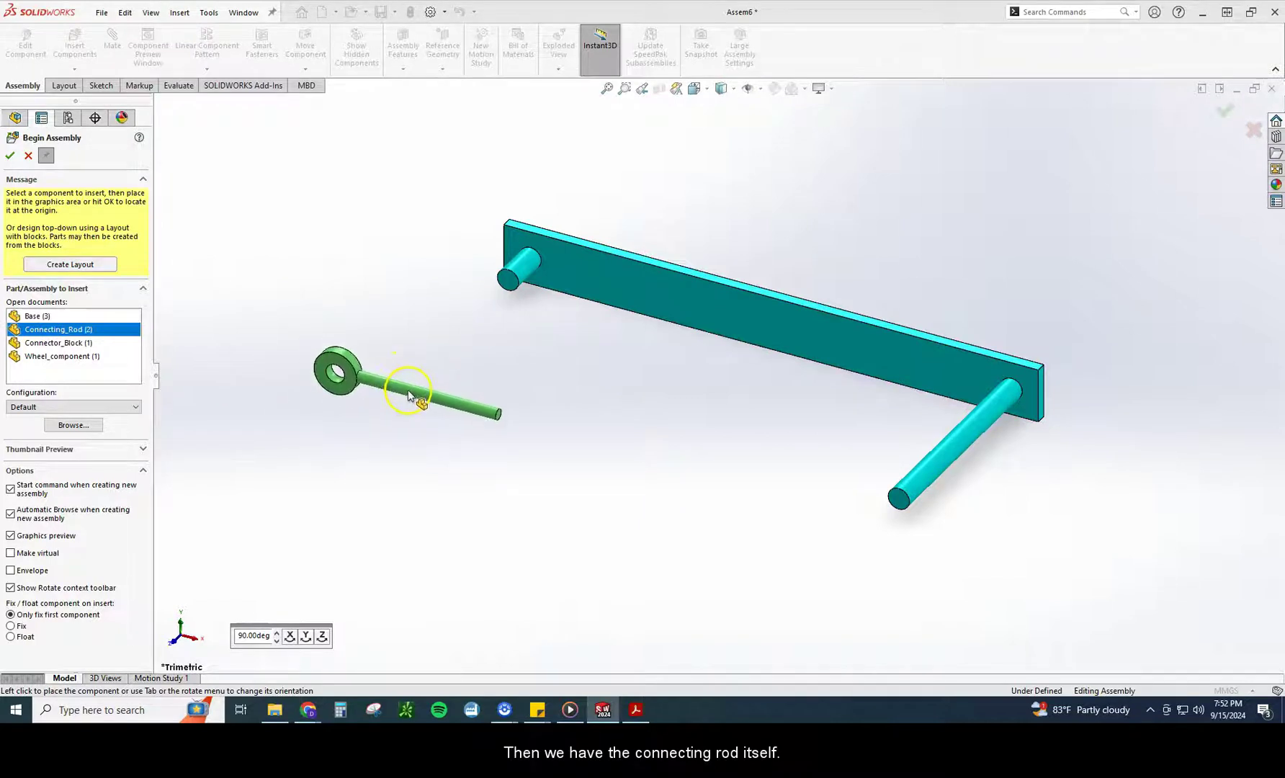
pyautogui.click(410, 394)
pyautogui.click(869, 587)
pyautogui.click(57, 342)
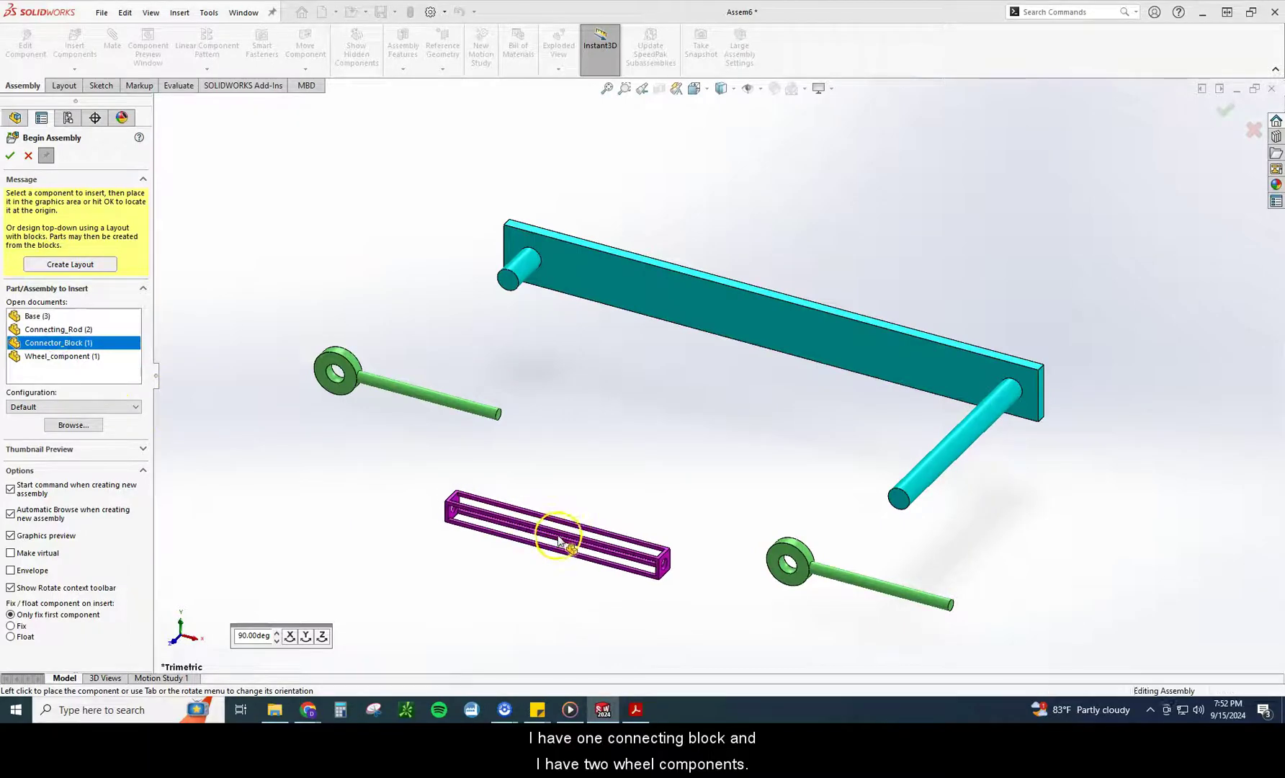
pyautogui.click(72, 356)
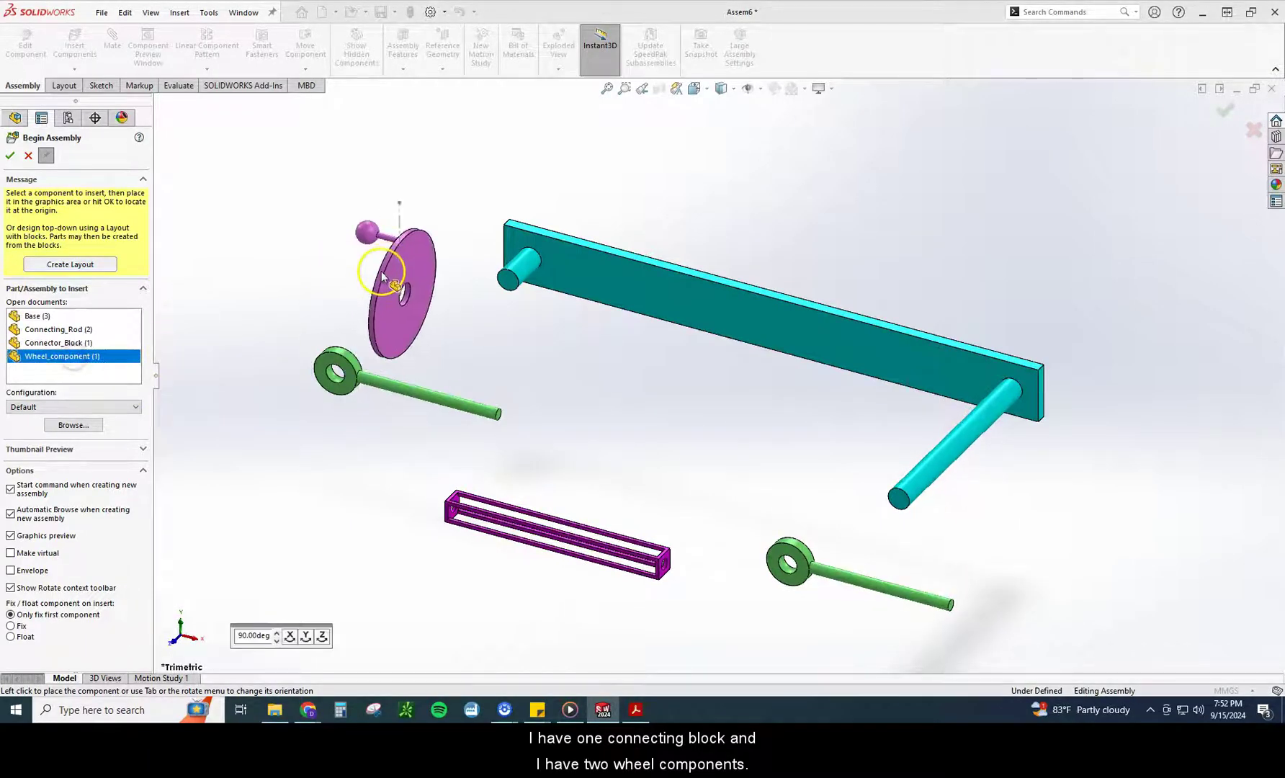
pyautogui.click(391, 250)
pyautogui.click(1047, 518)
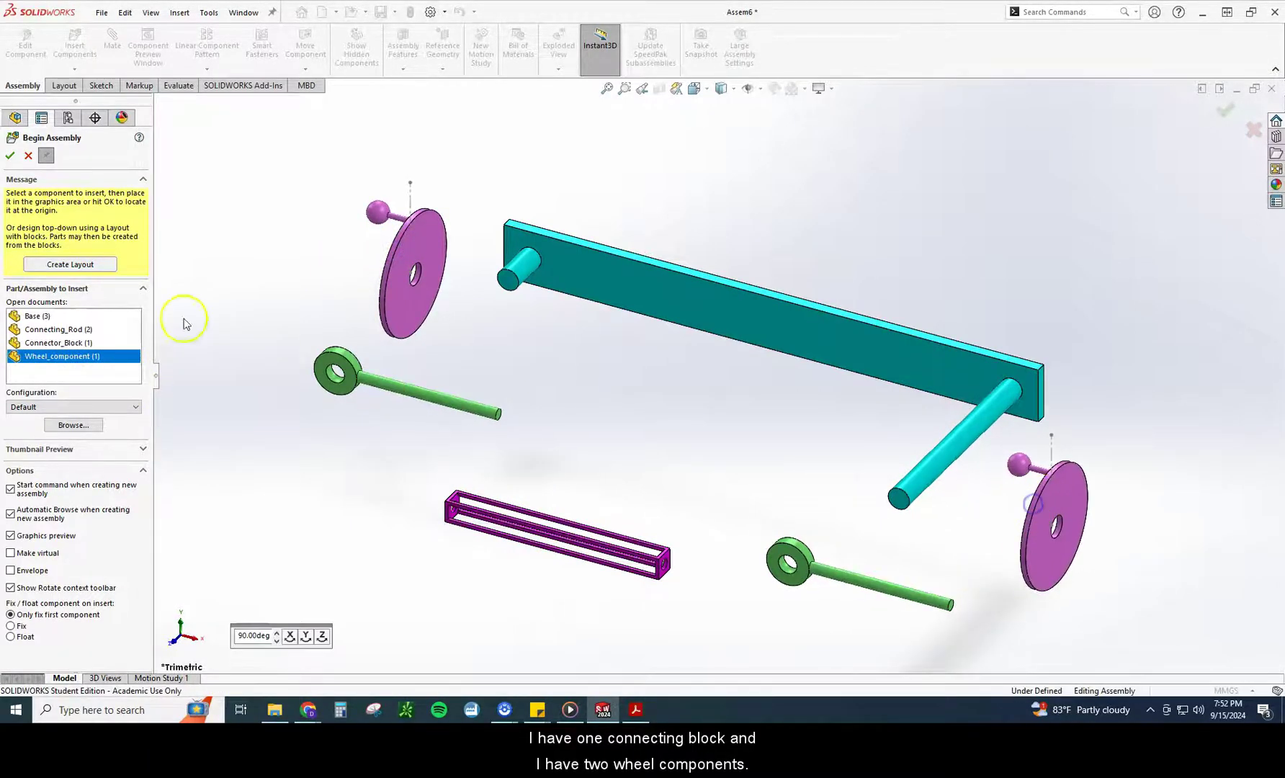
pyautogui.click(9, 152)
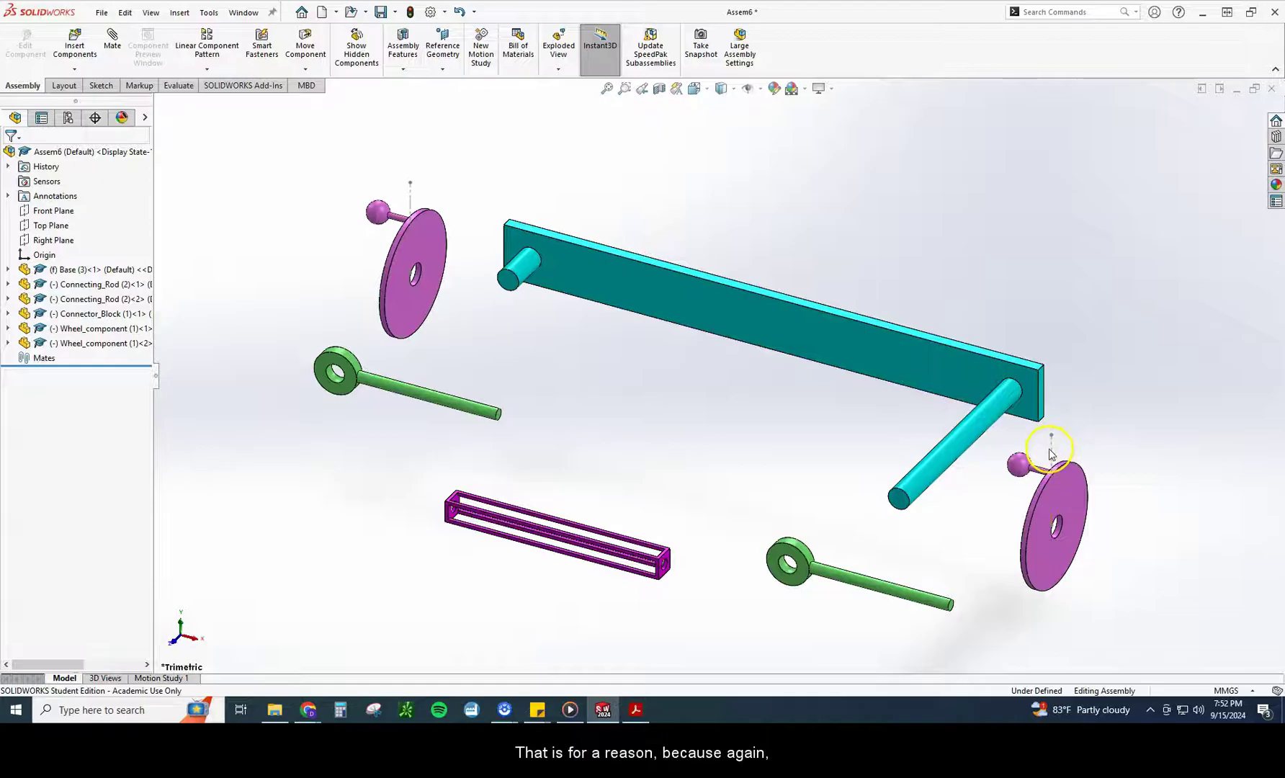
pyautogui.click(635, 710)
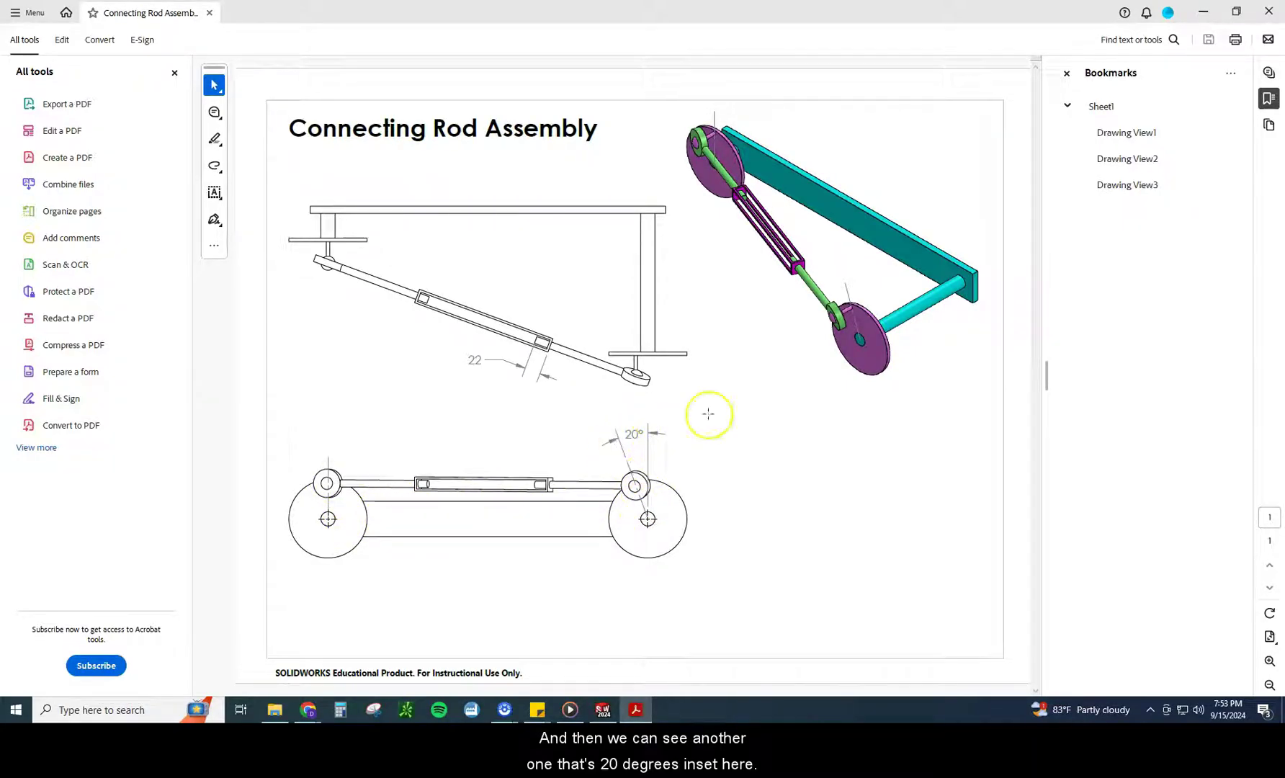
# Check the drawing's 22 mm and 20° dimensions, then minimize Acrobat.
pyautogui.click(1204, 13)
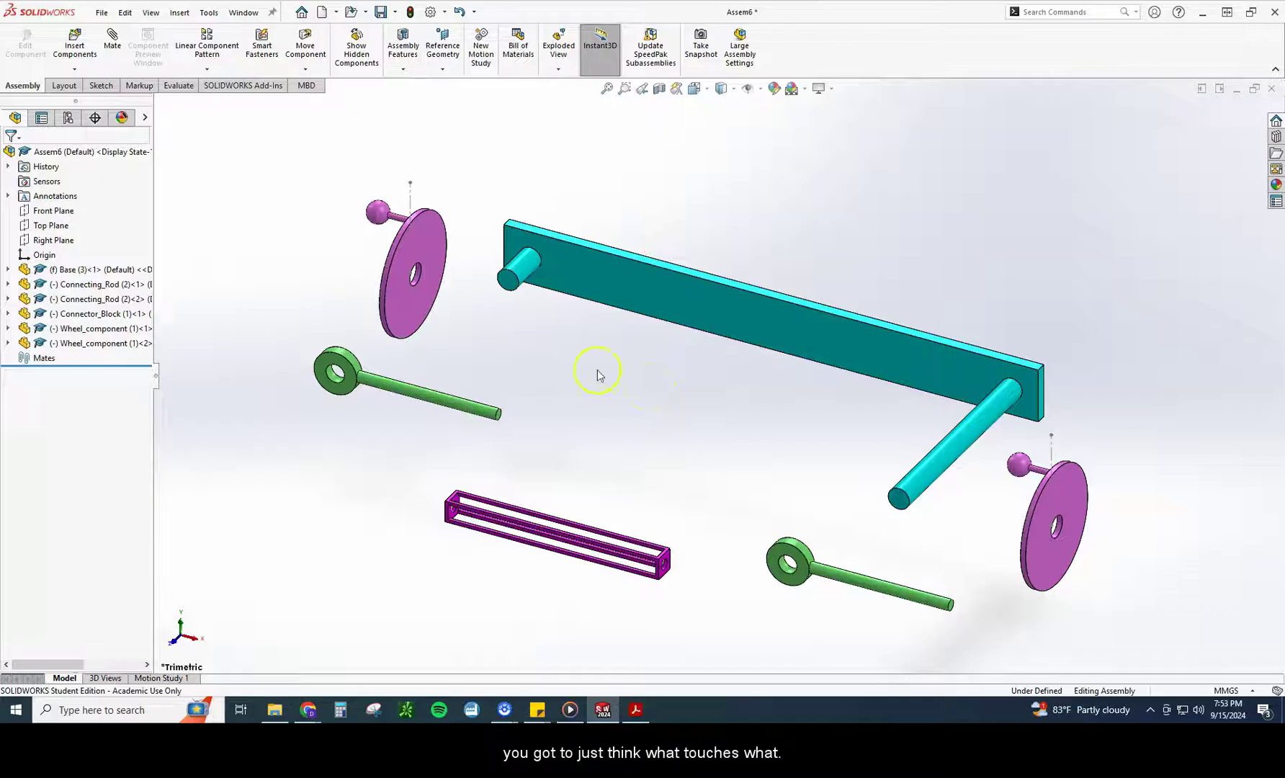
# Mate the left wheel's hole concentric with the base's left cylinder.
pyautogui.click(113, 52)
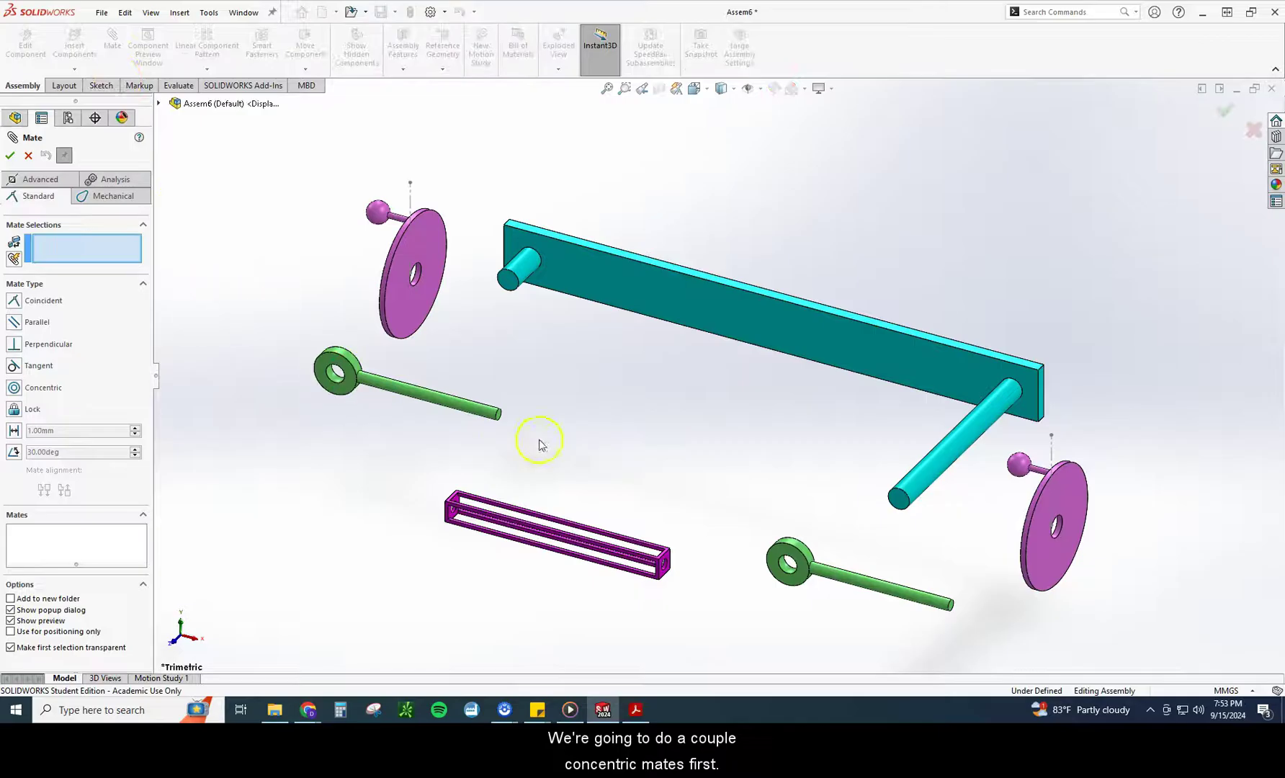
pyautogui.scroll(-3, 484, 284)
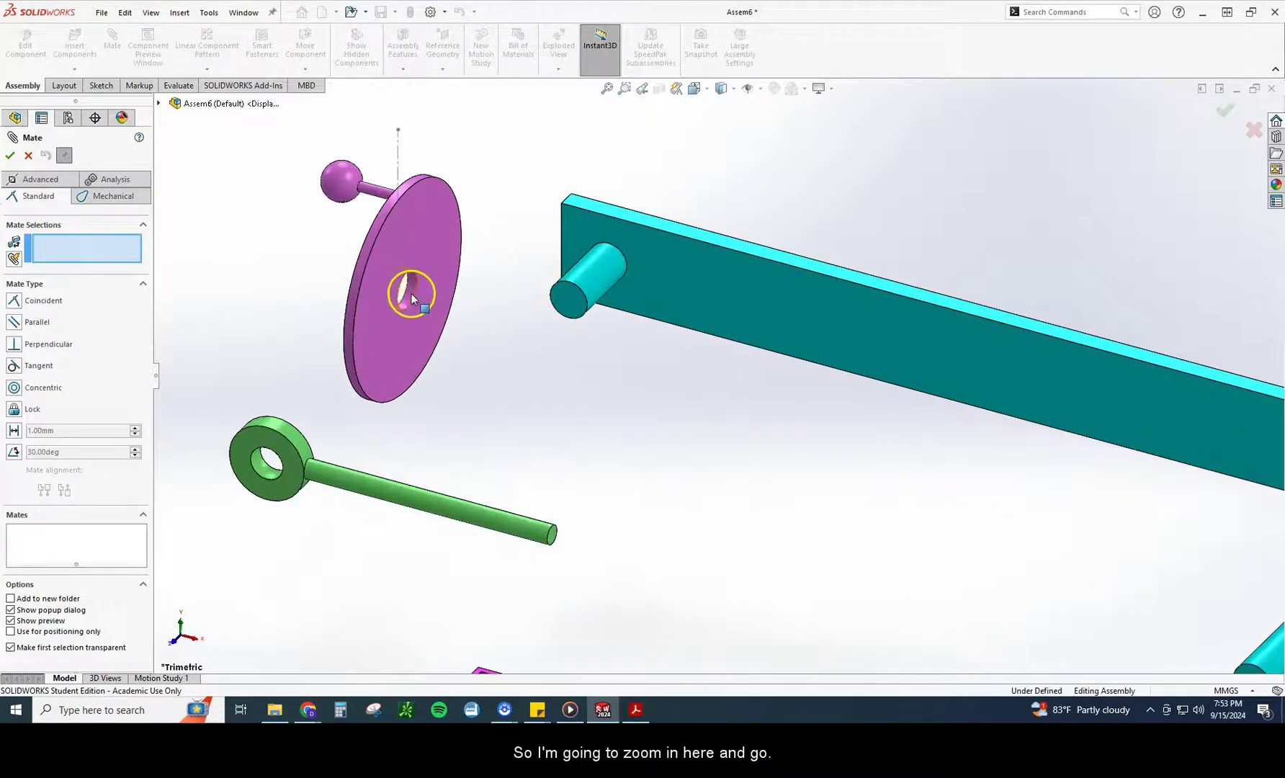
pyautogui.click(412, 295)
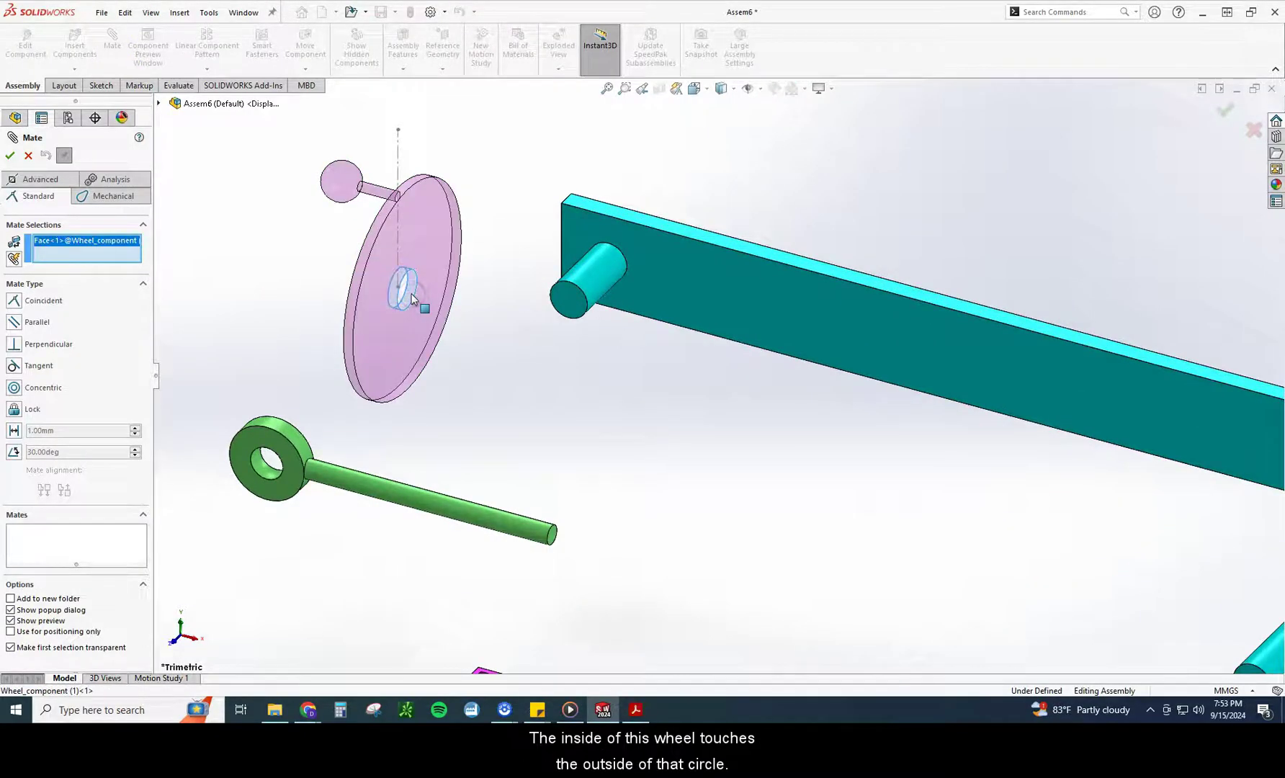
pyautogui.click(581, 288)
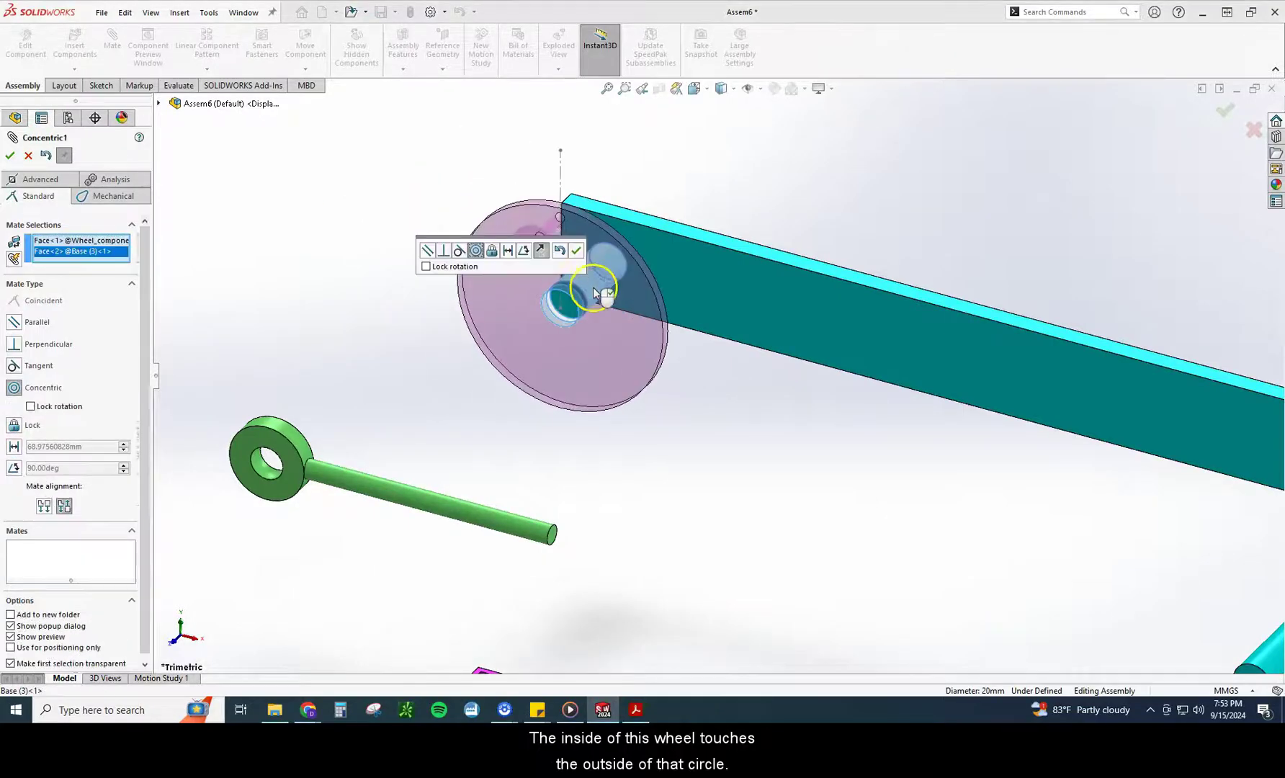
pyautogui.click(573, 253)
# Mate the right wheel's hole concentric with the base's right cylinder, then bring up the PDF.
pyautogui.scroll(3, 807, 511)
pyautogui.scroll(-5, 936, 547)
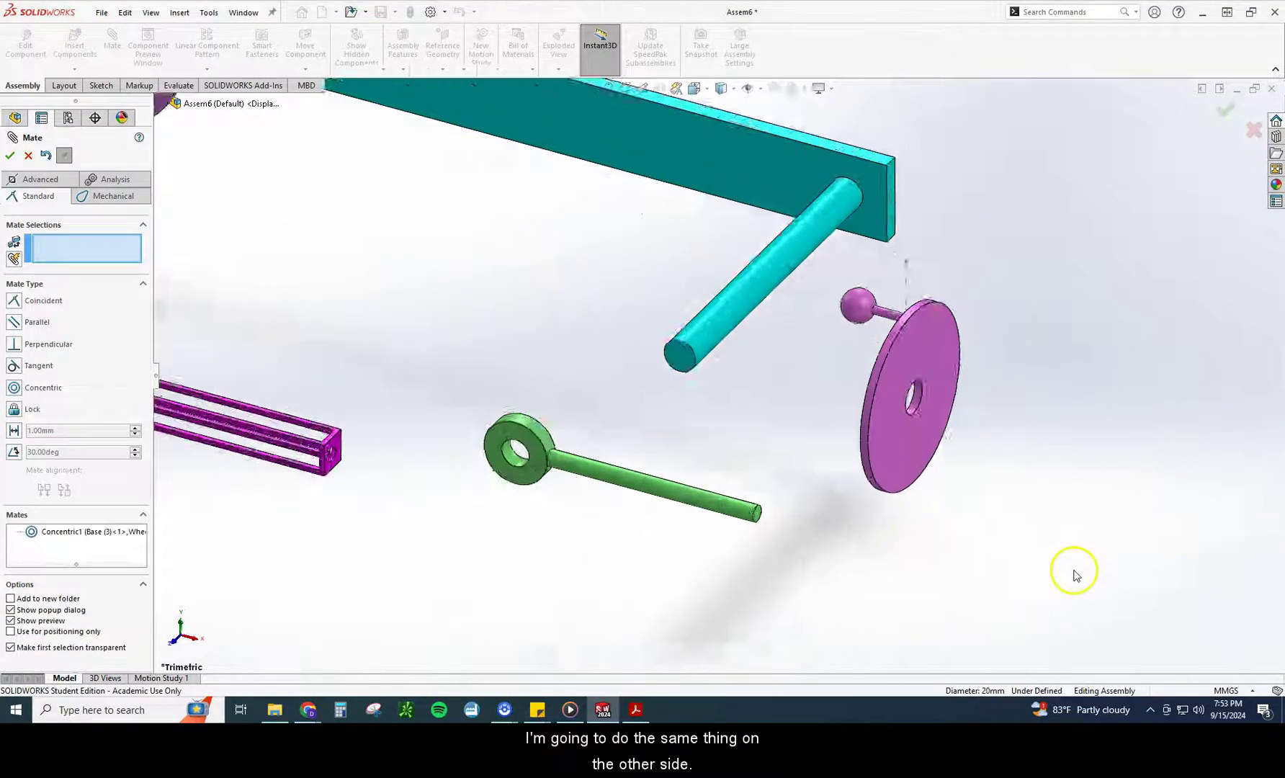
pyautogui.click(870, 362)
pyautogui.click(654, 263)
pyautogui.click(818, 229)
pyautogui.scroll(3, 738, 348)
pyautogui.click(636, 709)
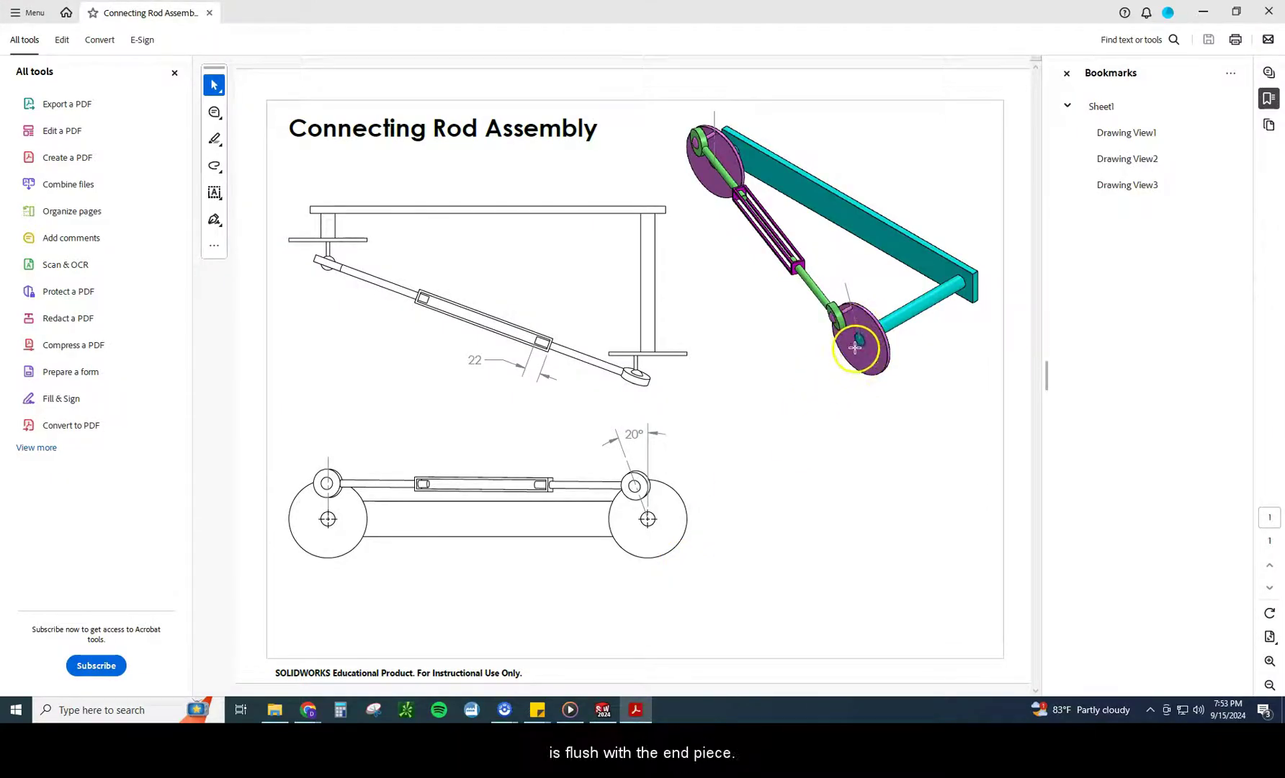
# Back in SOLIDWORKS, make the first wheel's face coincident with its shaft end face.
pyautogui.click(634, 710)
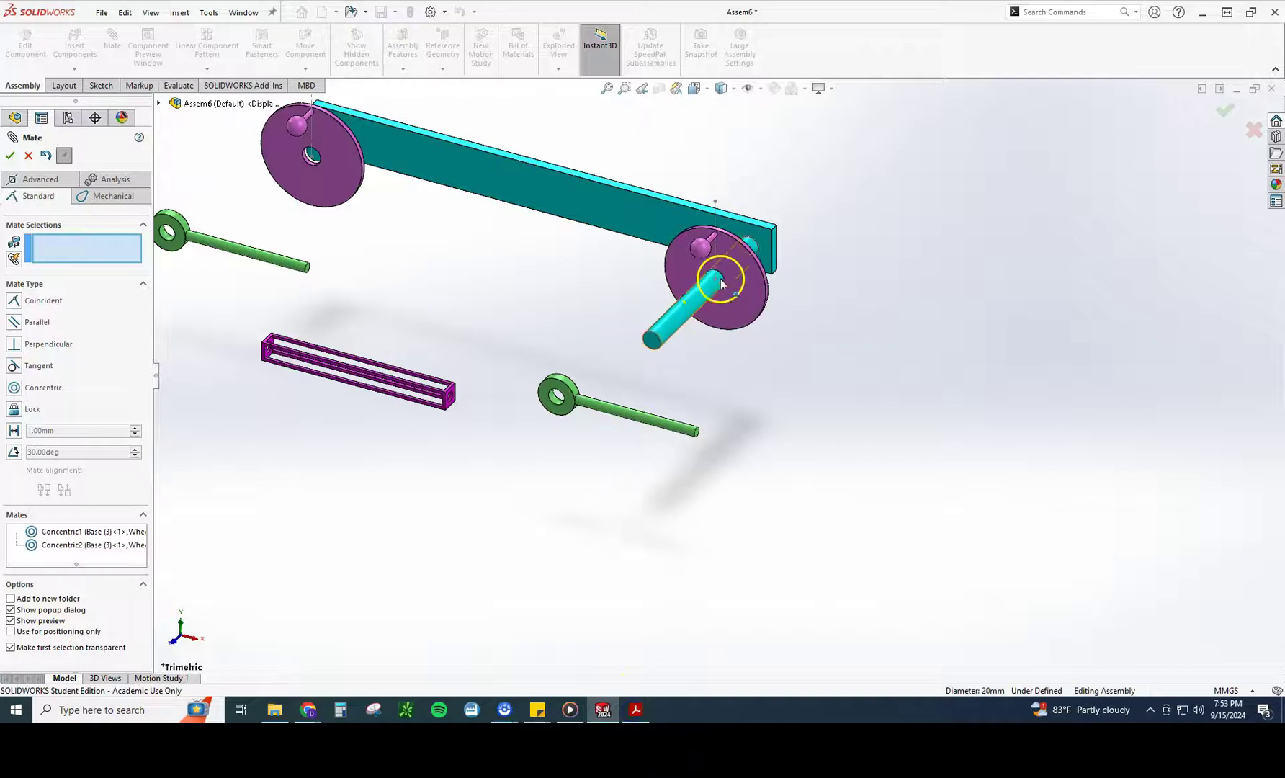
pyautogui.scroll(-5, 739, 311)
pyautogui.click(768, 339)
pyautogui.click(487, 489)
pyautogui.click(474, 509)
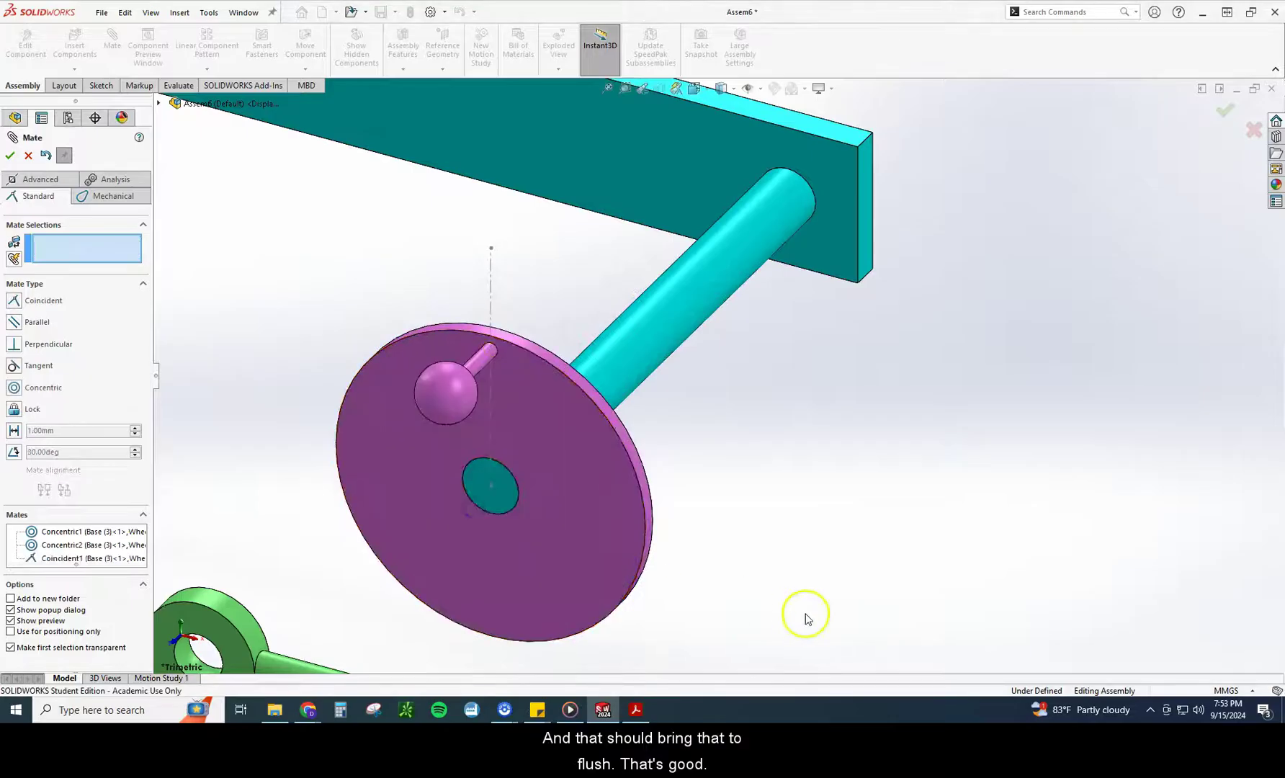
pyautogui.scroll(3, 803, 613)
pyautogui.moveTo(594, 462); pyautogui.dragTo(481, 373)
# Make the left wheel's face coincident with its axle end face.
pyautogui.scroll(5, 441, 347)
pyautogui.scroll(-6, 335, 266)
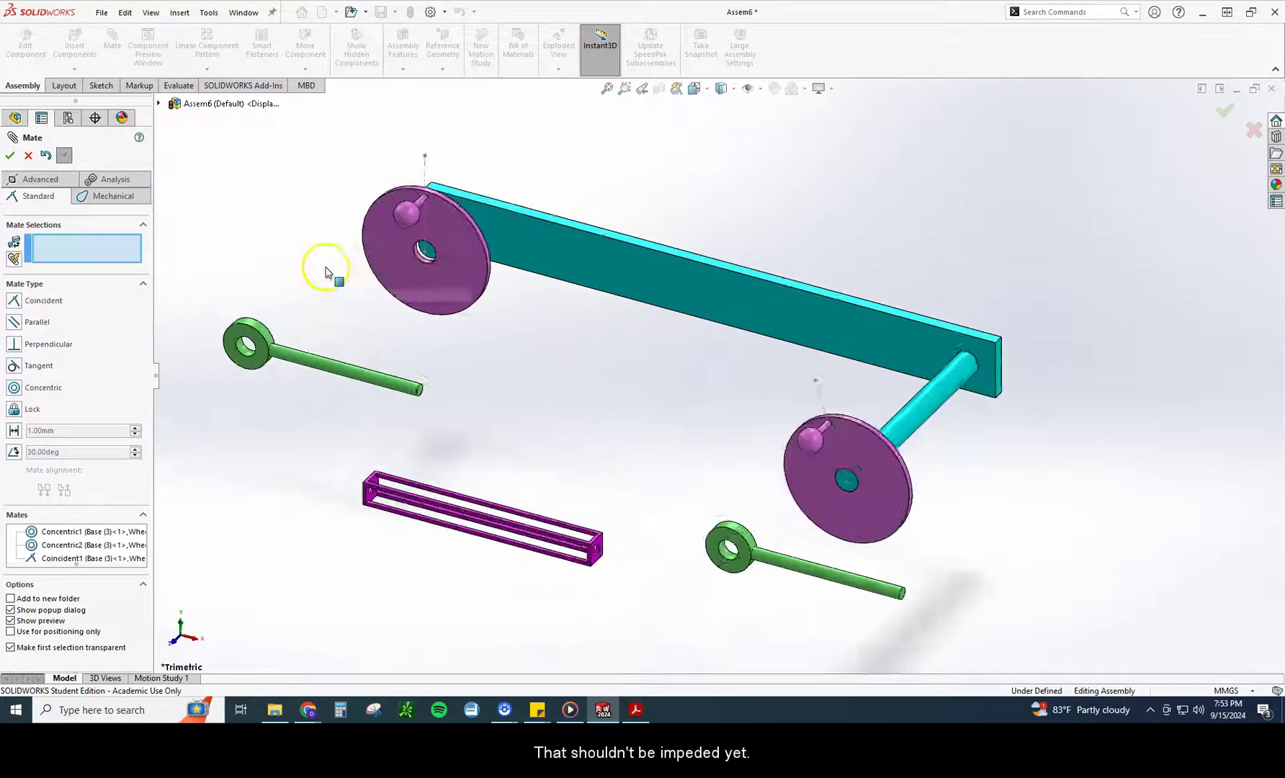
pyautogui.scroll(-2, 451, 268)
pyautogui.click(644, 281)
pyautogui.click(569, 273)
pyautogui.click(551, 253)
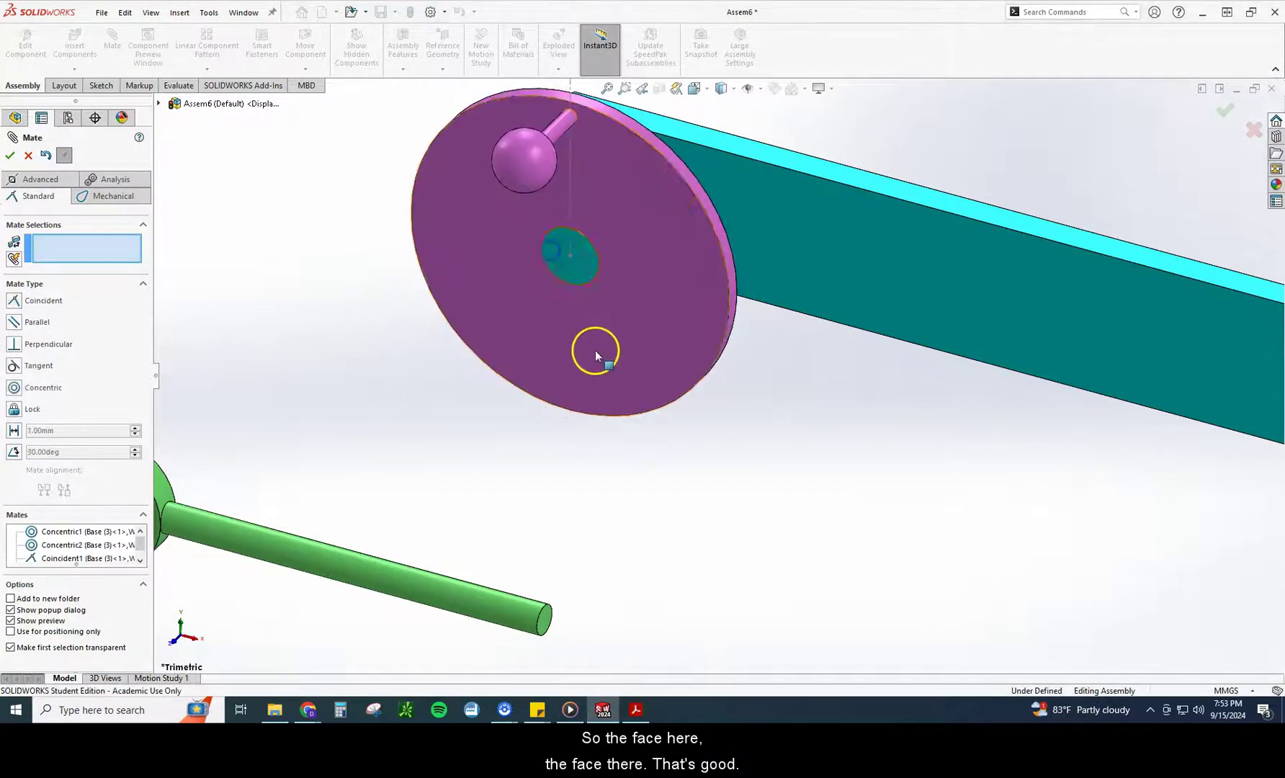
pyautogui.scroll(3, 597, 353)
# Add a Parallel mate between the left wheel's centre line and the bar's vertical edge.
pyautogui.moveTo(568, 275); pyautogui.dragTo(448, 327)
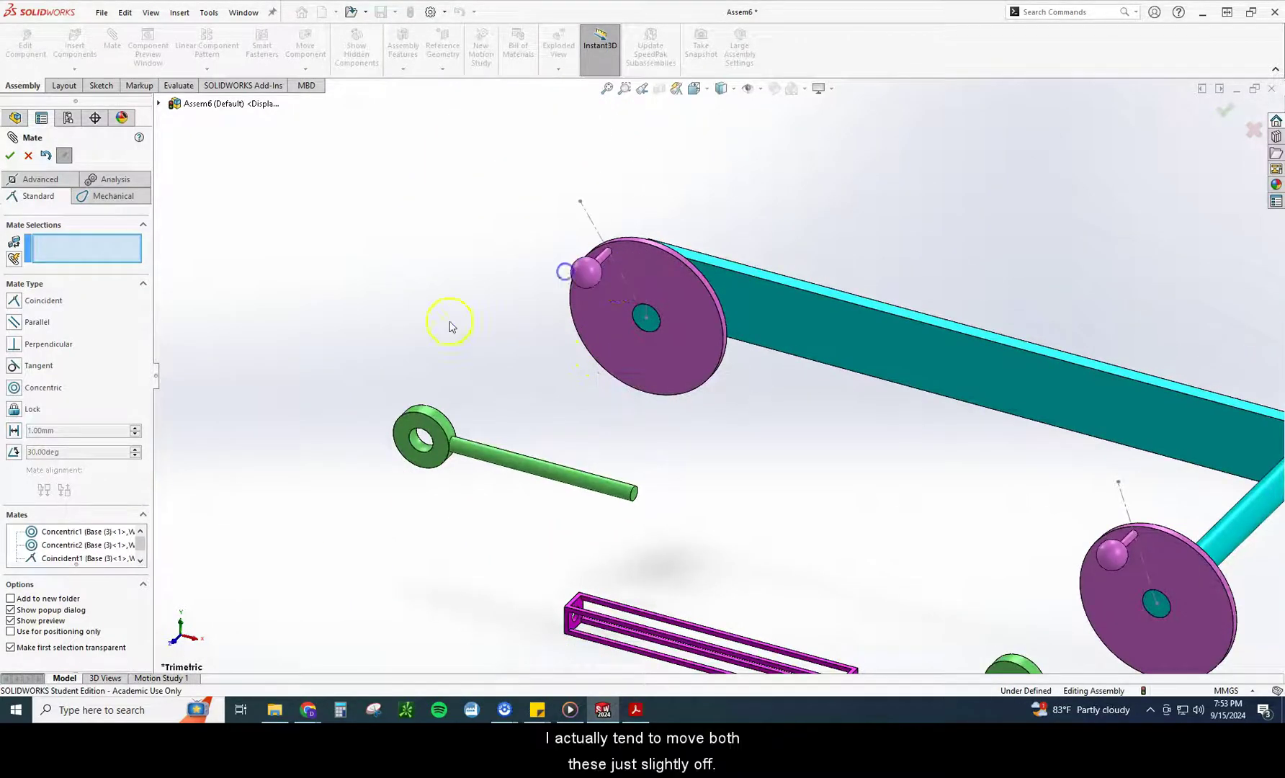
pyautogui.moveTo(559, 358); pyautogui.dragTo(548, 410, button='middle')
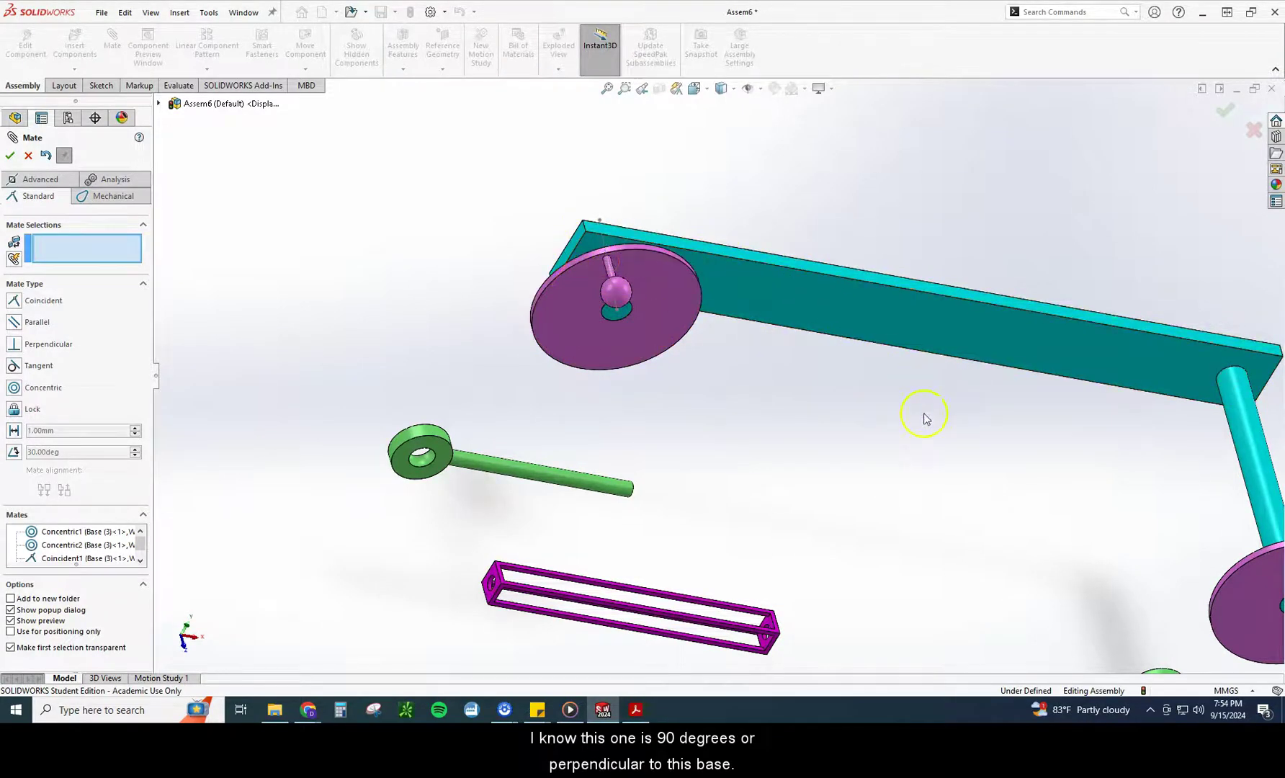
pyautogui.scroll(2, 965, 454)
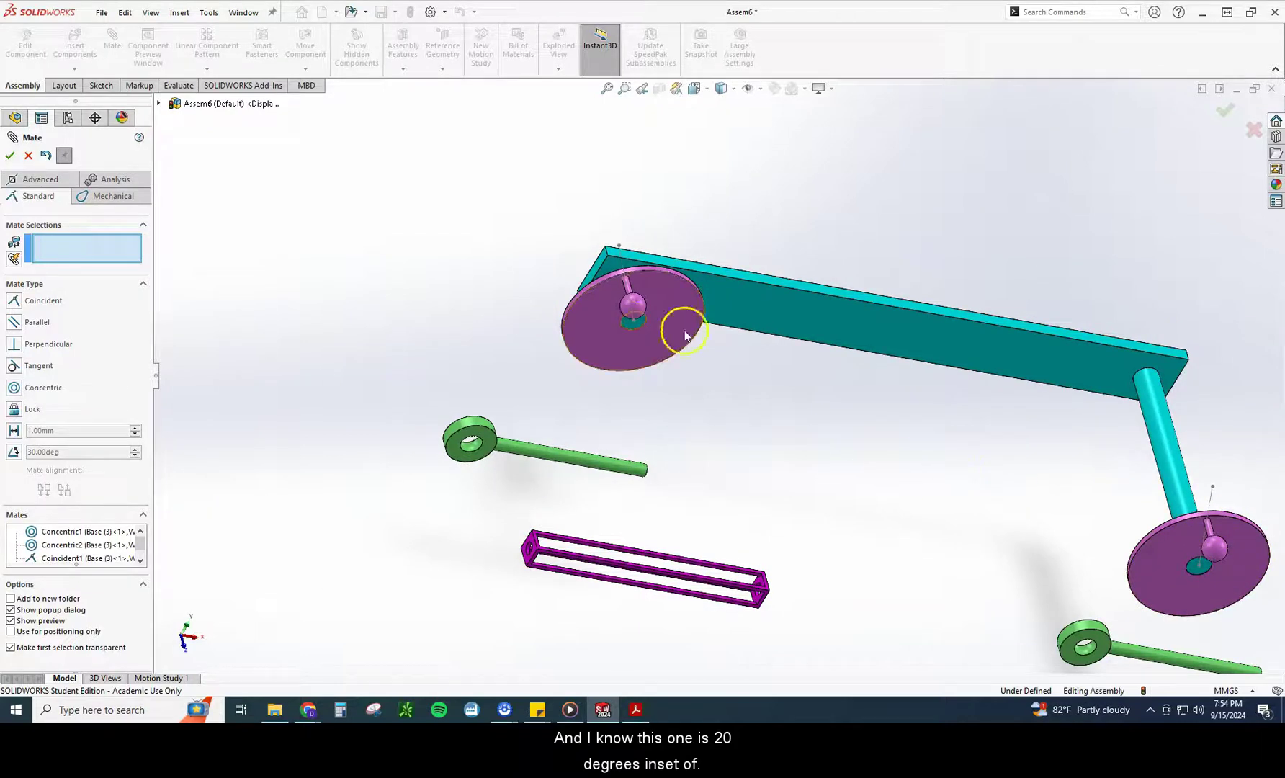
pyautogui.scroll(-3, 652, 289)
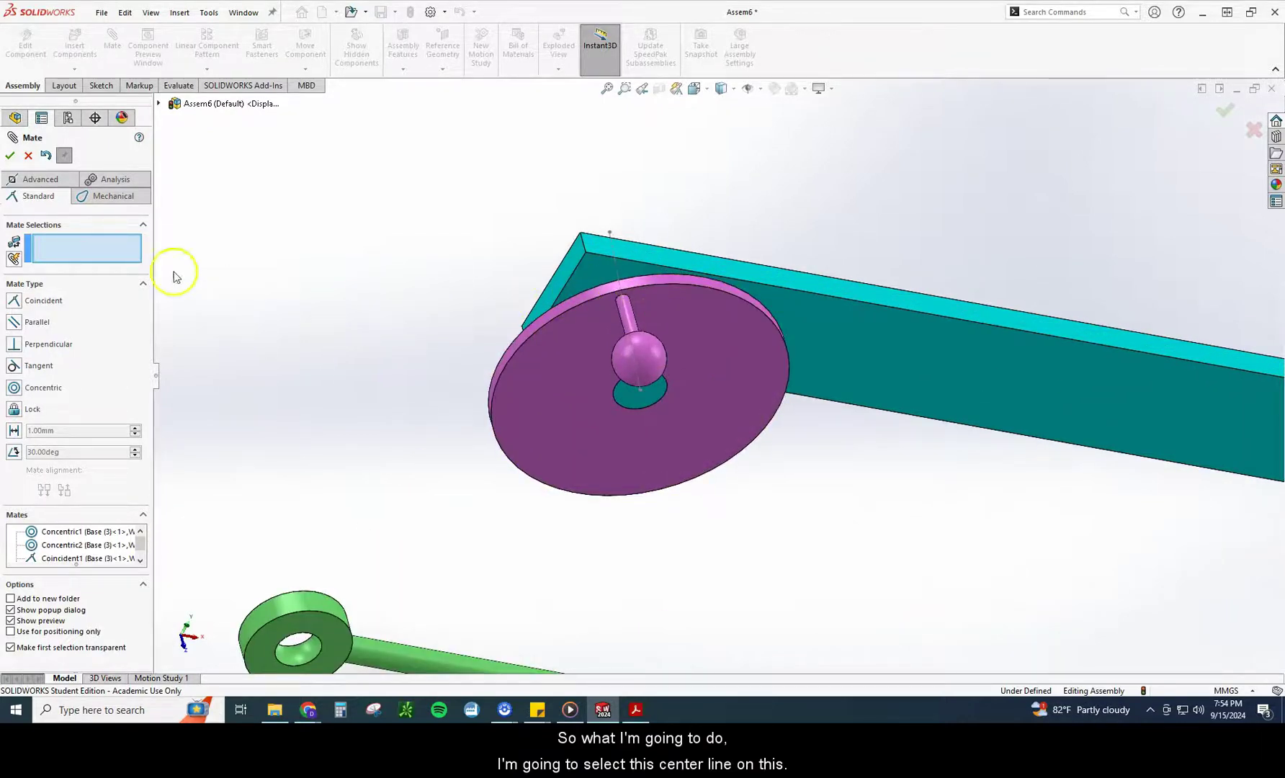
pyautogui.click(616, 273)
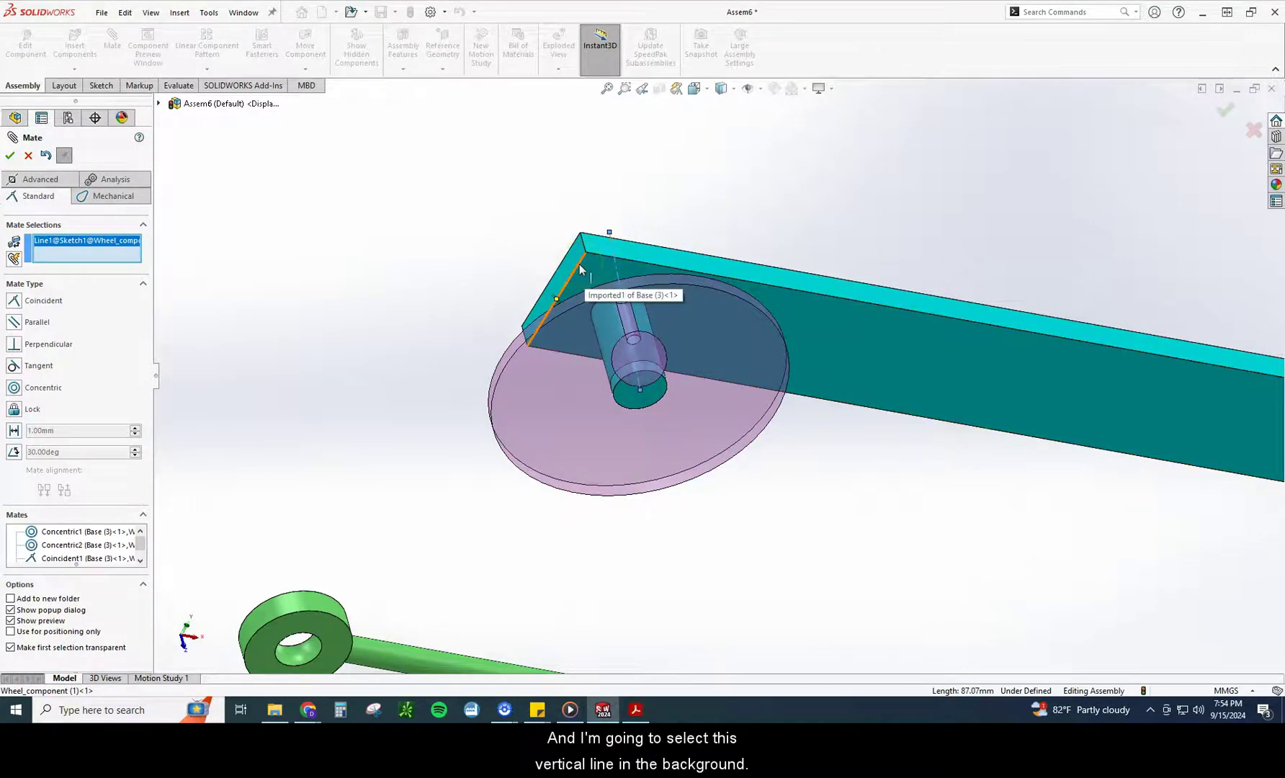
pyautogui.click(580, 269)
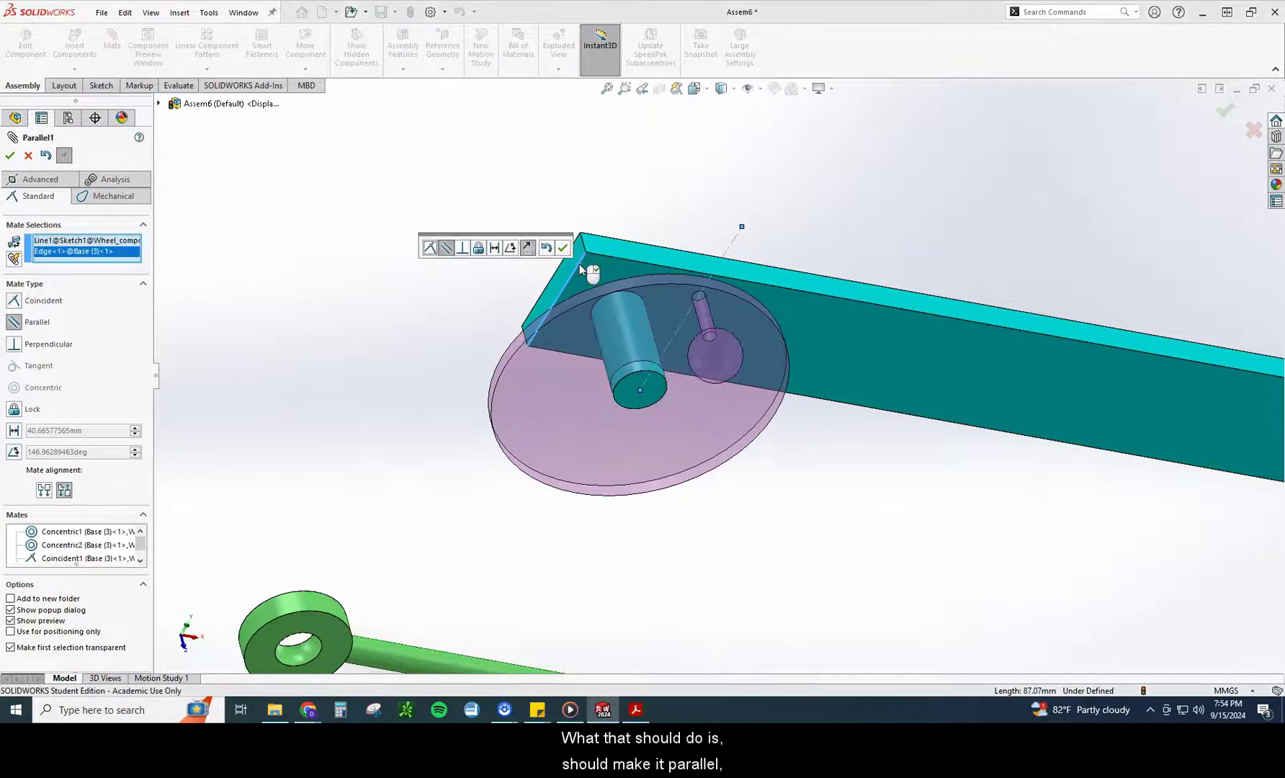
pyautogui.click(22, 322)
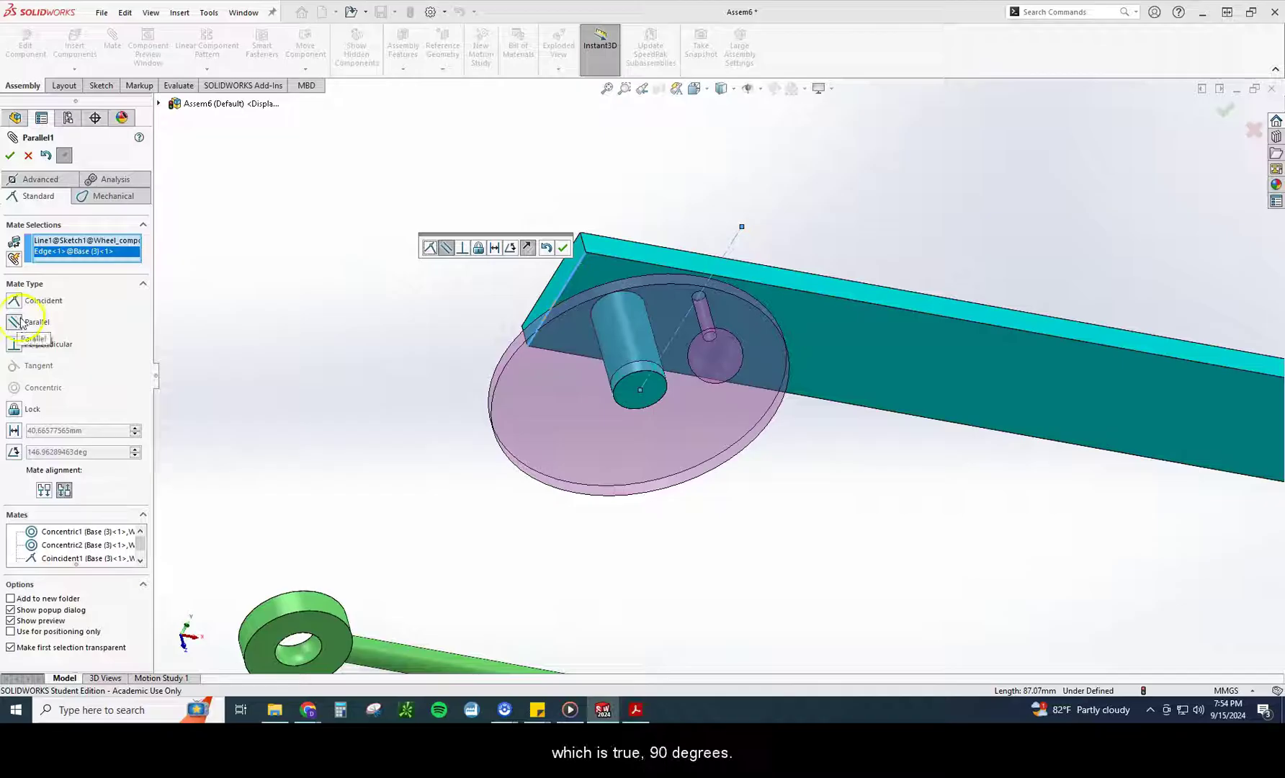
pyautogui.click(563, 247)
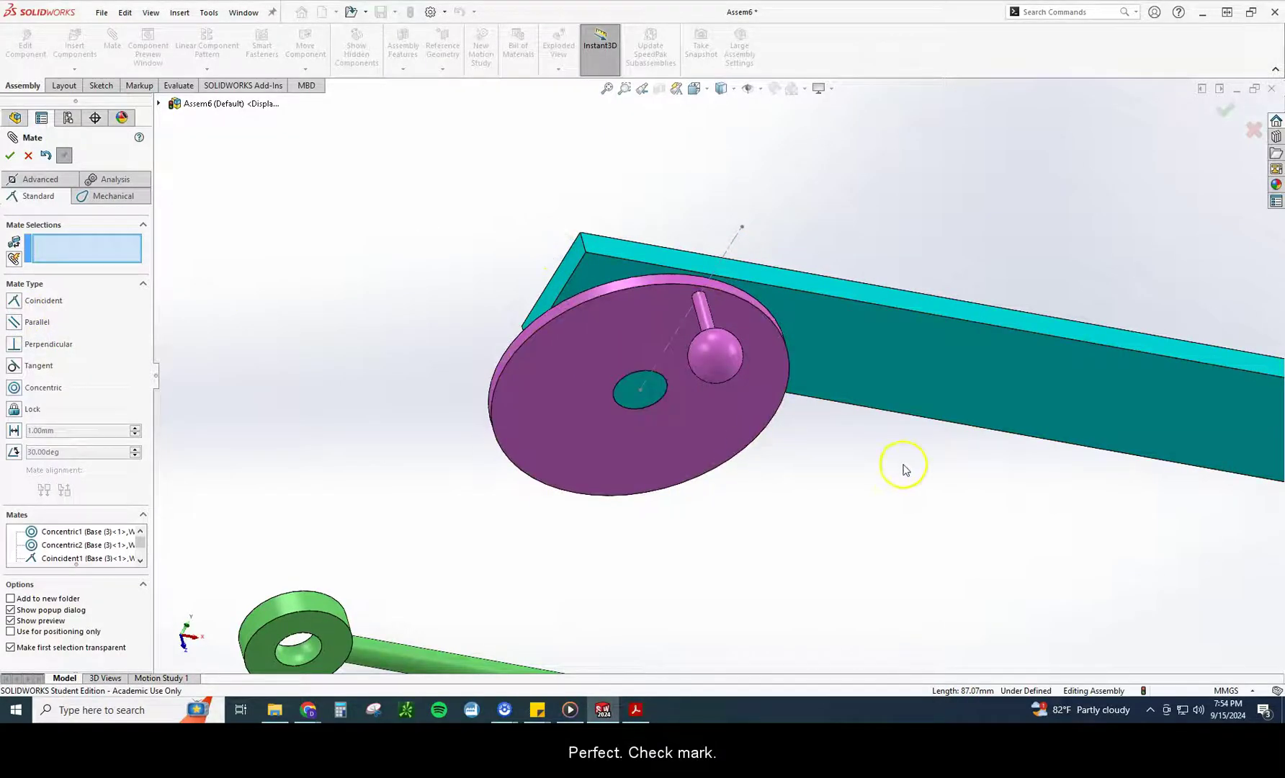
pyautogui.scroll(5, 756, 381)
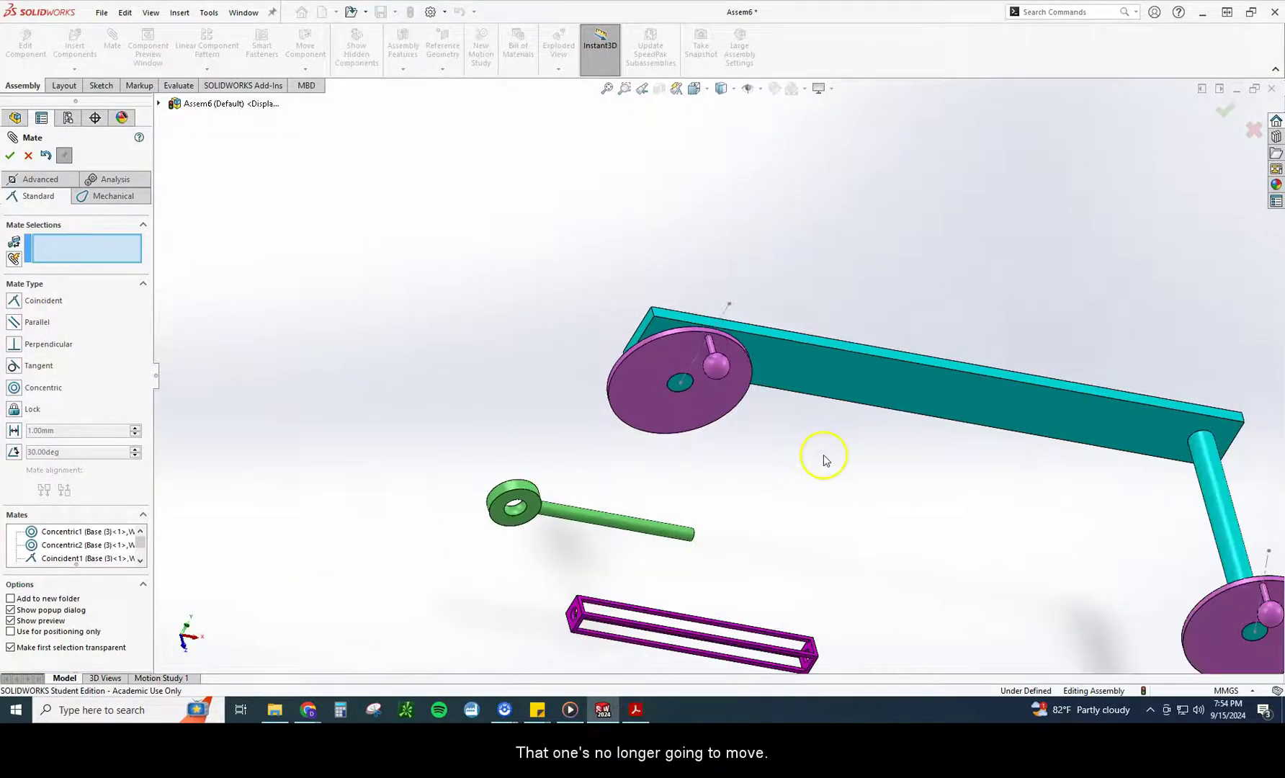
pyautogui.moveTo(840, 470); pyautogui.dragTo(812, 387)
pyautogui.scroll(5, 817, 360)
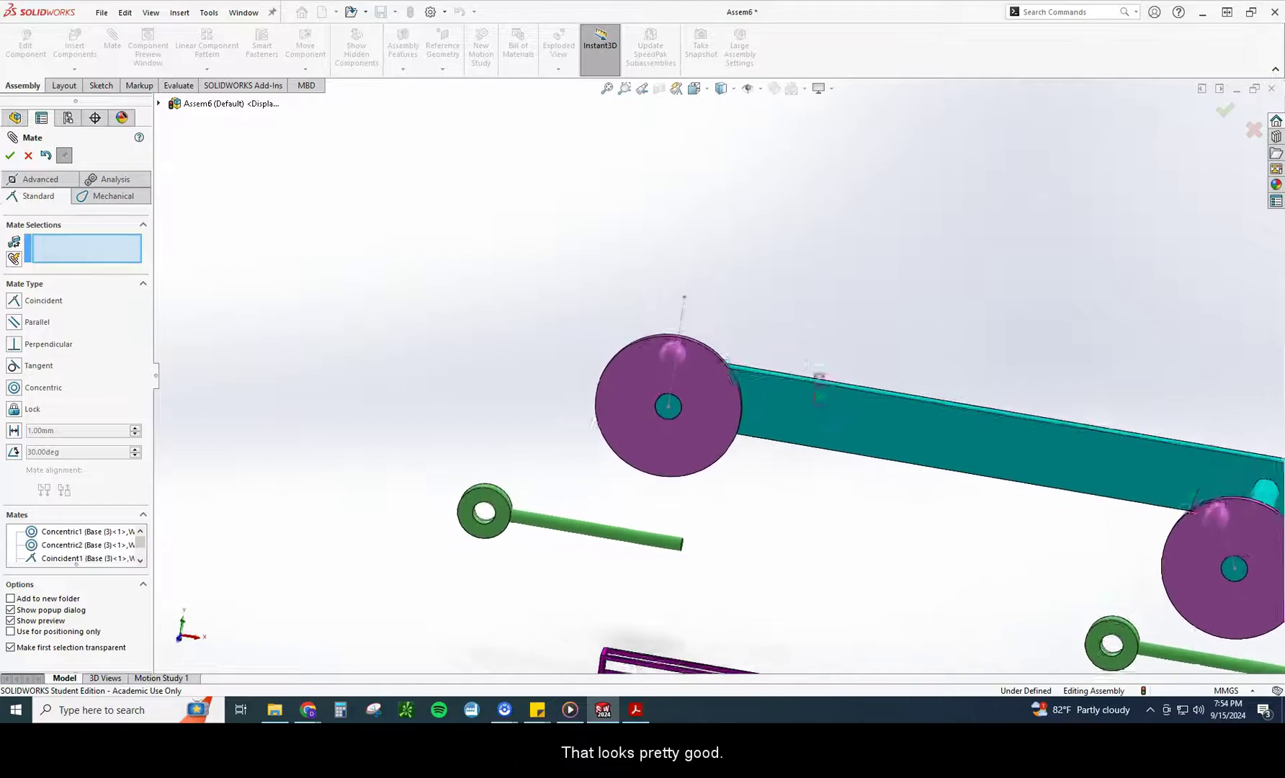
# Add a 20° Angle mate between the right wheel's centre line and the bar's back edge.
pyautogui.scroll(-5, 1021, 473)
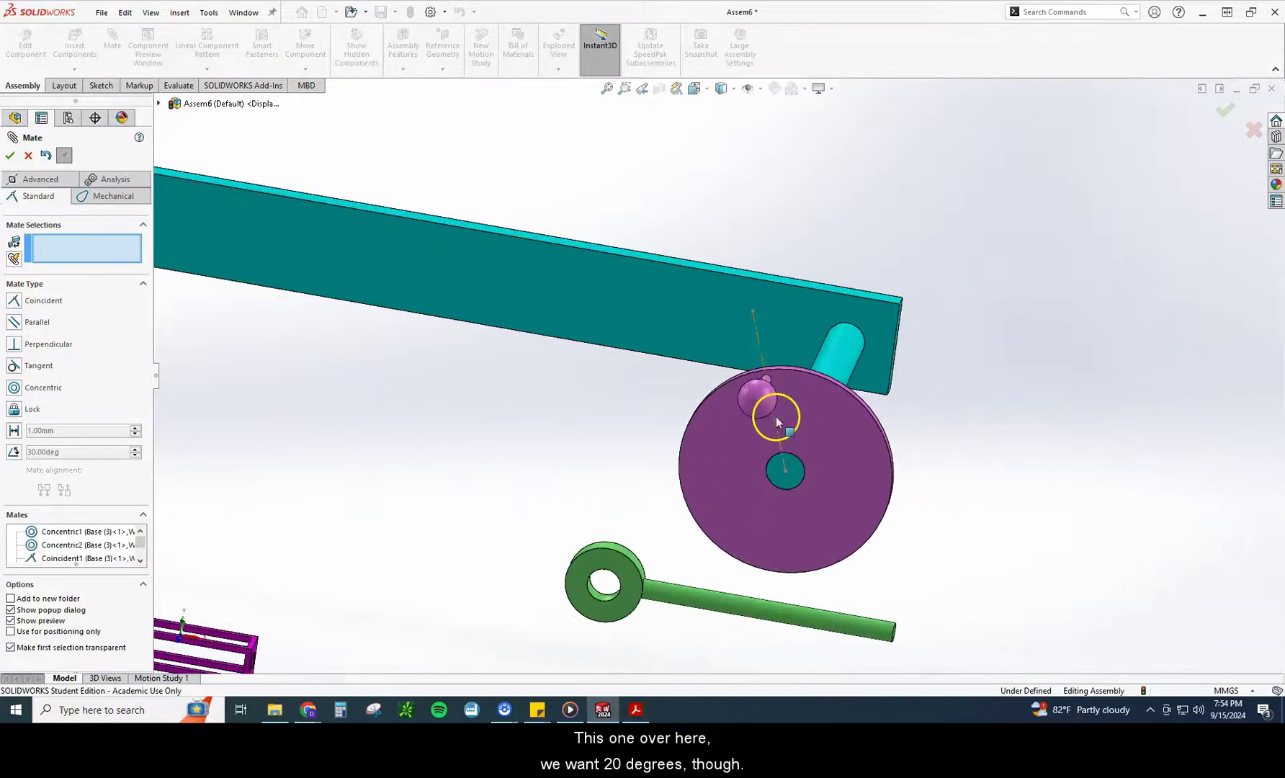
pyautogui.click(759, 343)
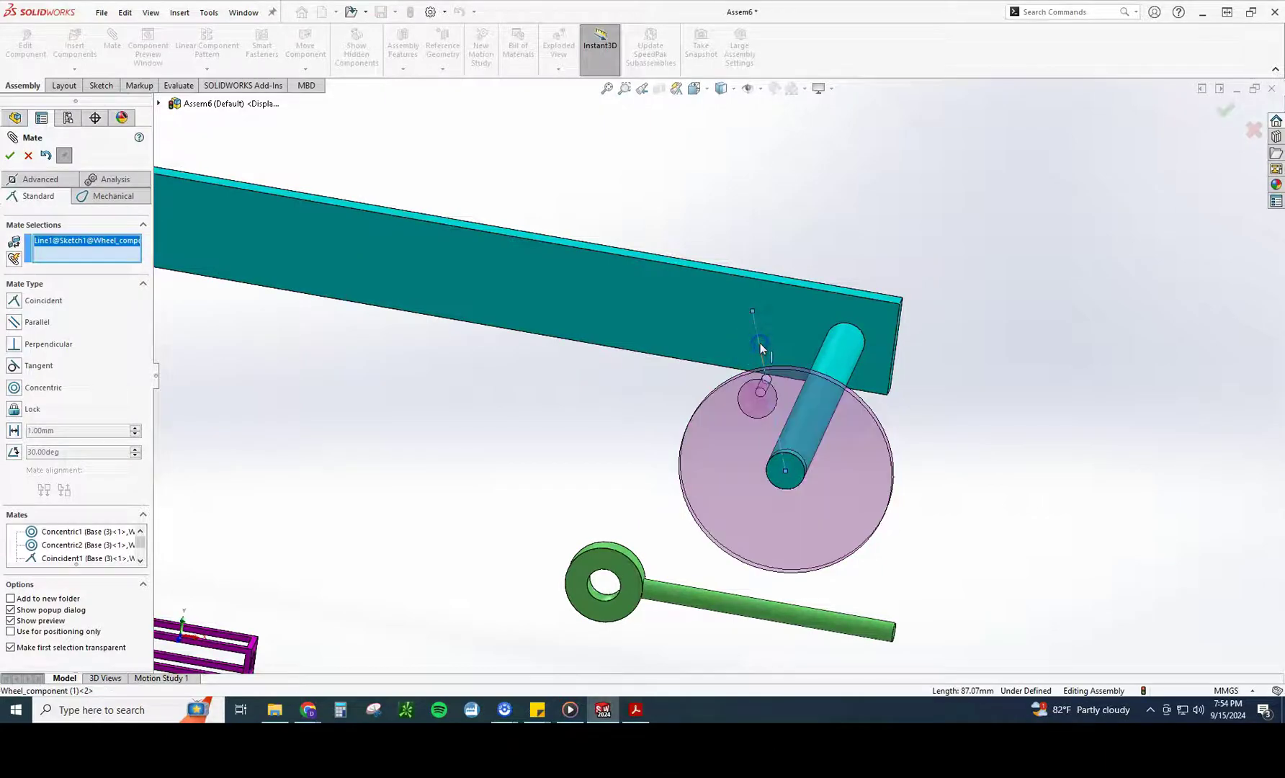
pyautogui.click(898, 330)
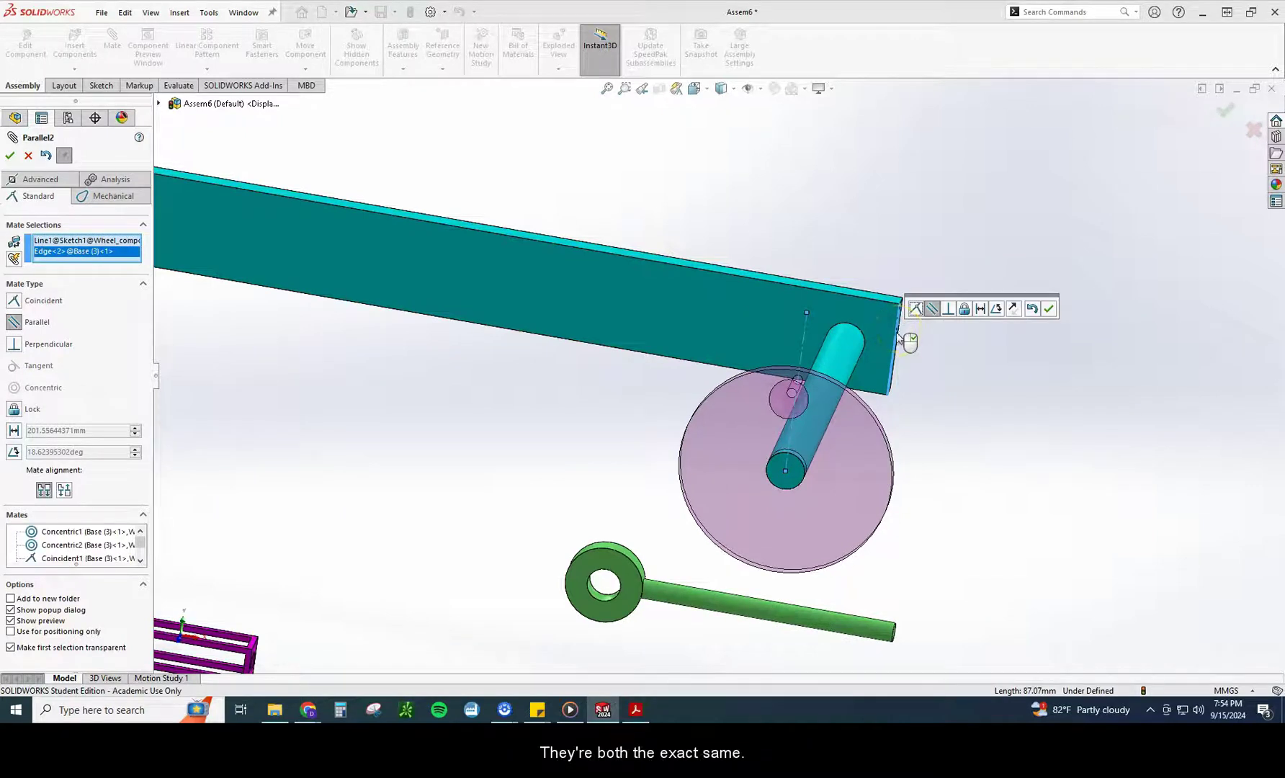
pyautogui.click(997, 309)
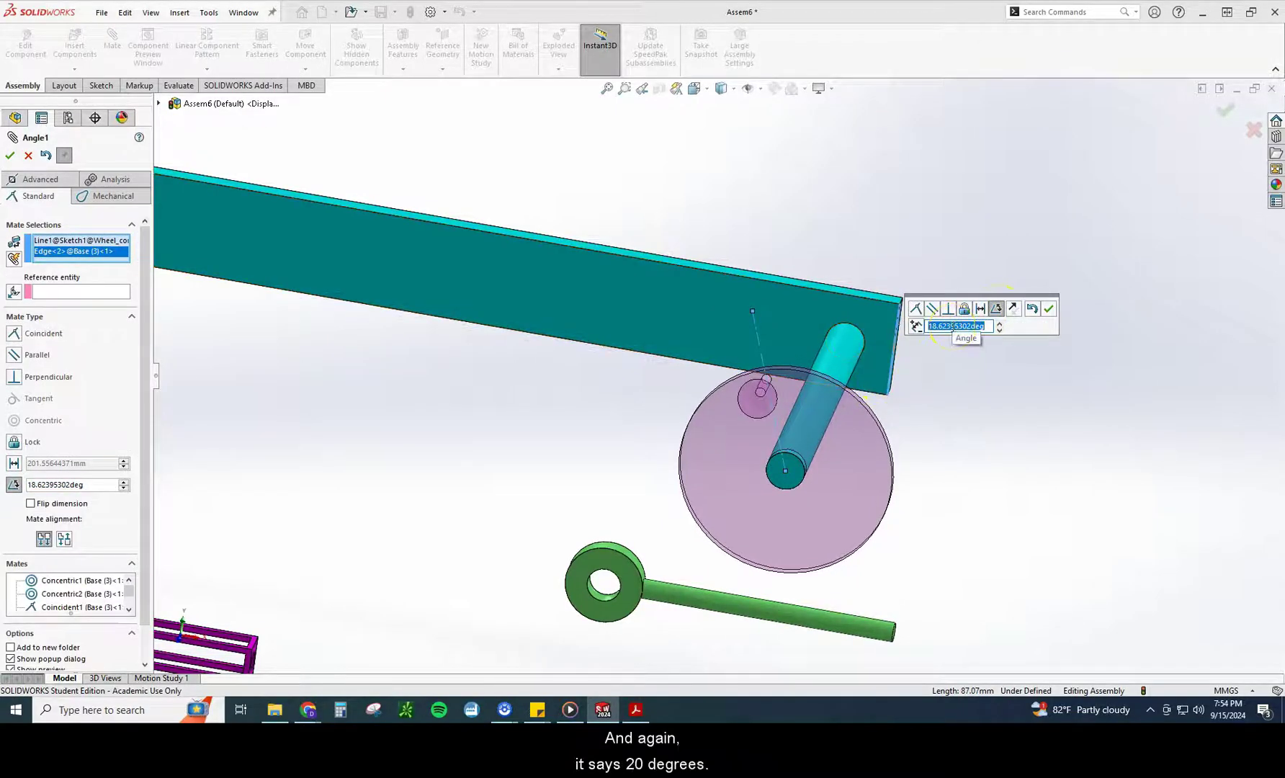
pyautogui.write('20')
pyautogui.press('Return')
pyautogui.click(1022, 313)
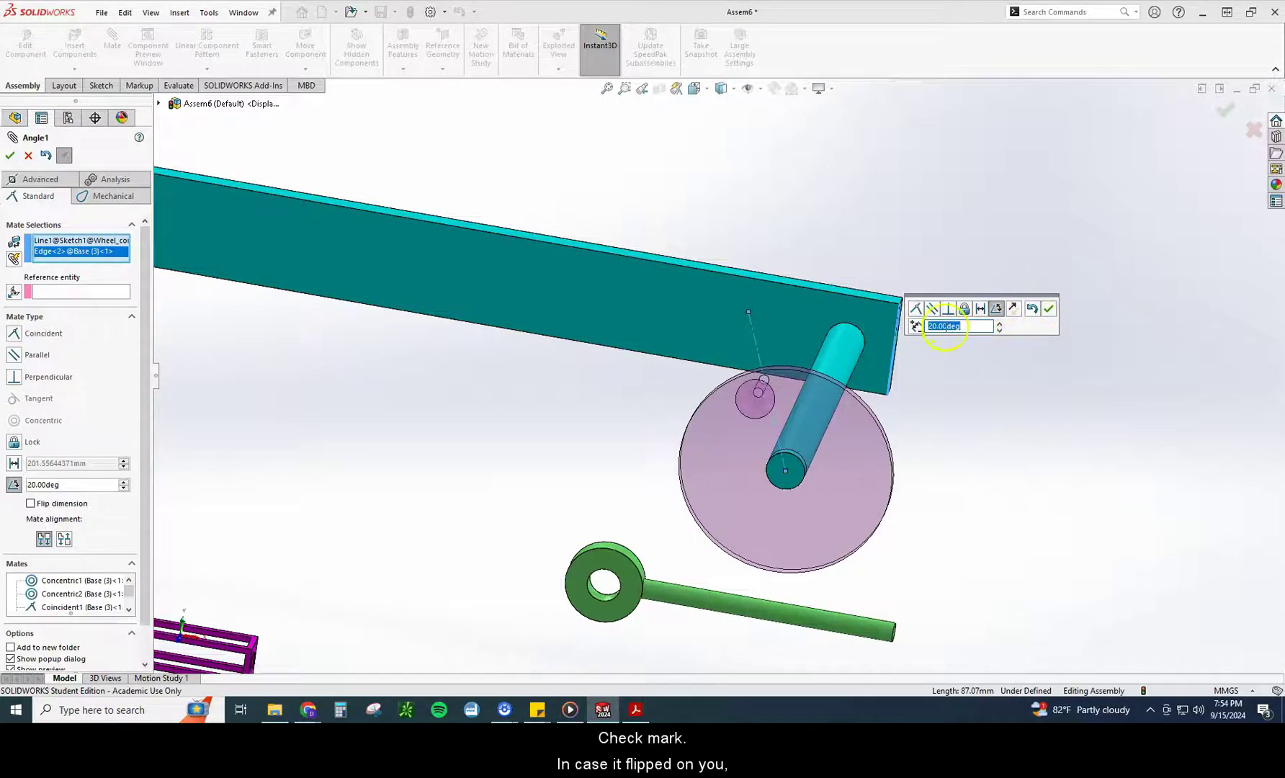
pyautogui.click(915, 326)
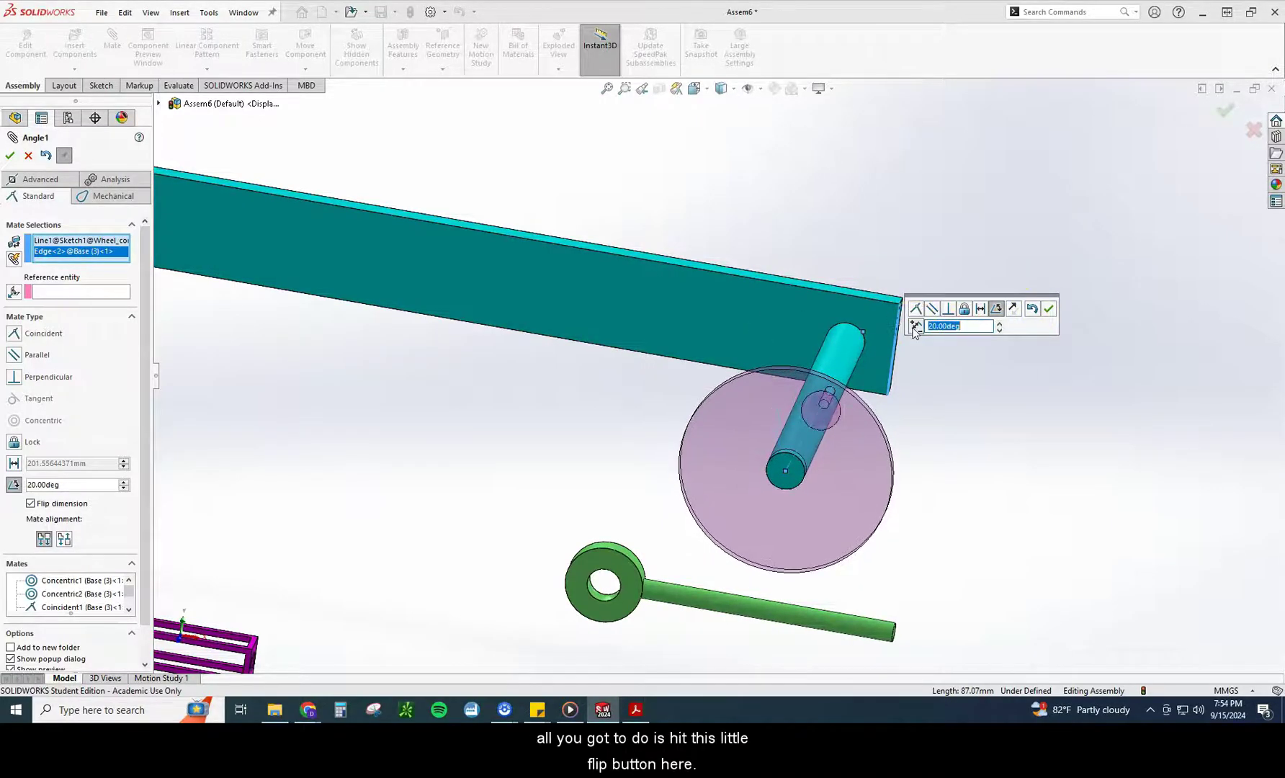
pyautogui.click(914, 326)
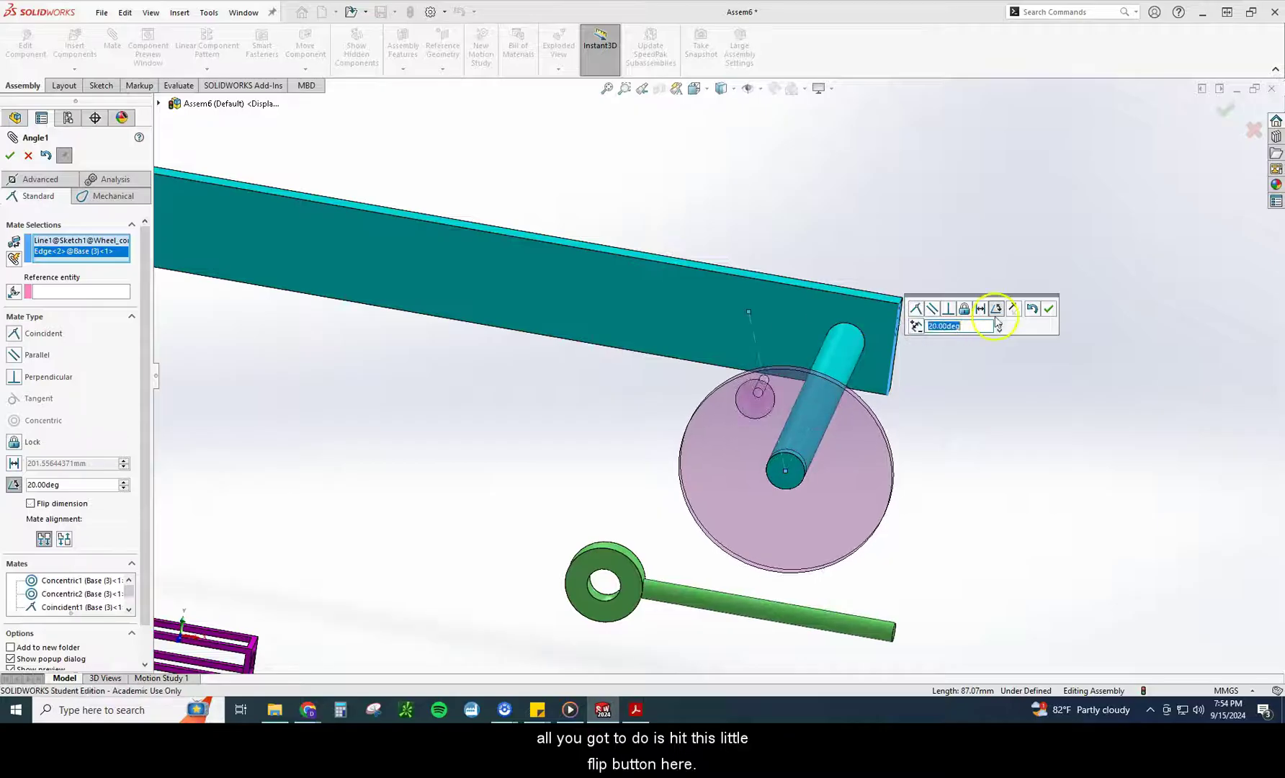
pyautogui.click(1047, 308)
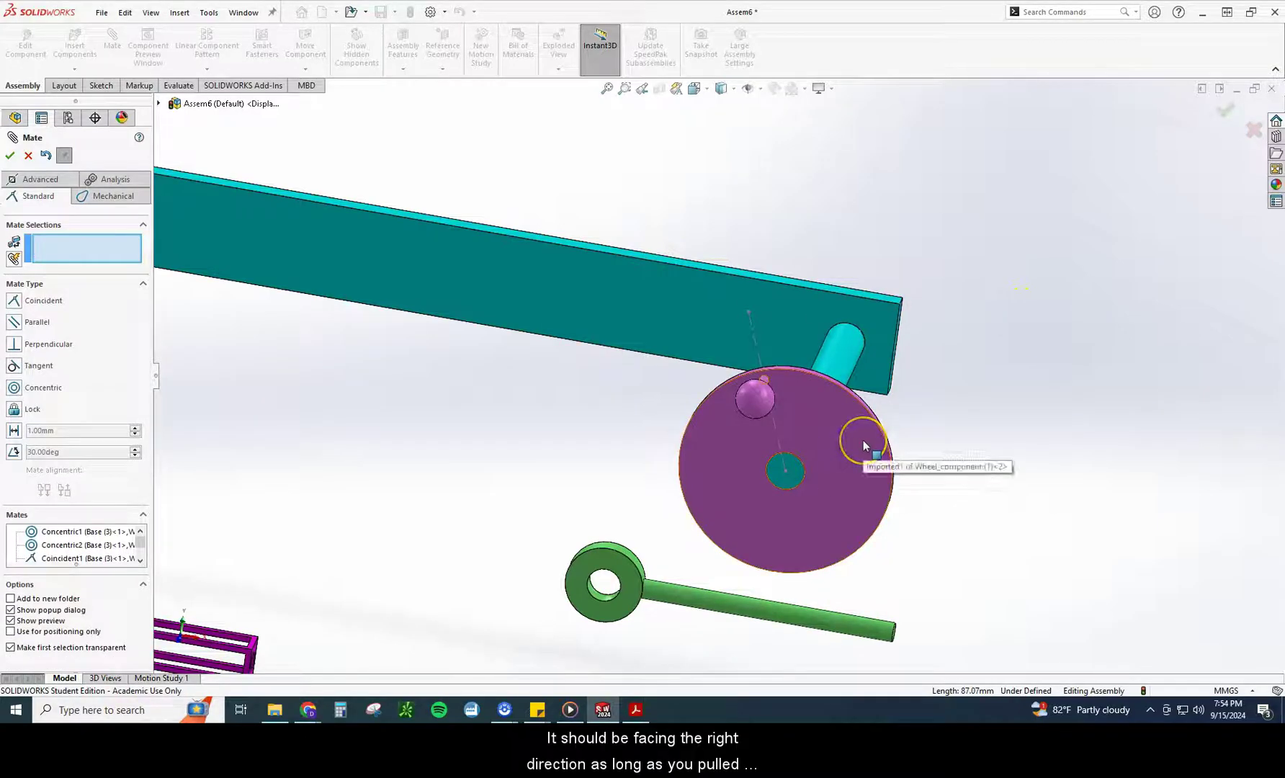
# Mate the first connecting rod's eye hole concentric onto its wheel pin (Concentric3).
pyautogui.press('f')
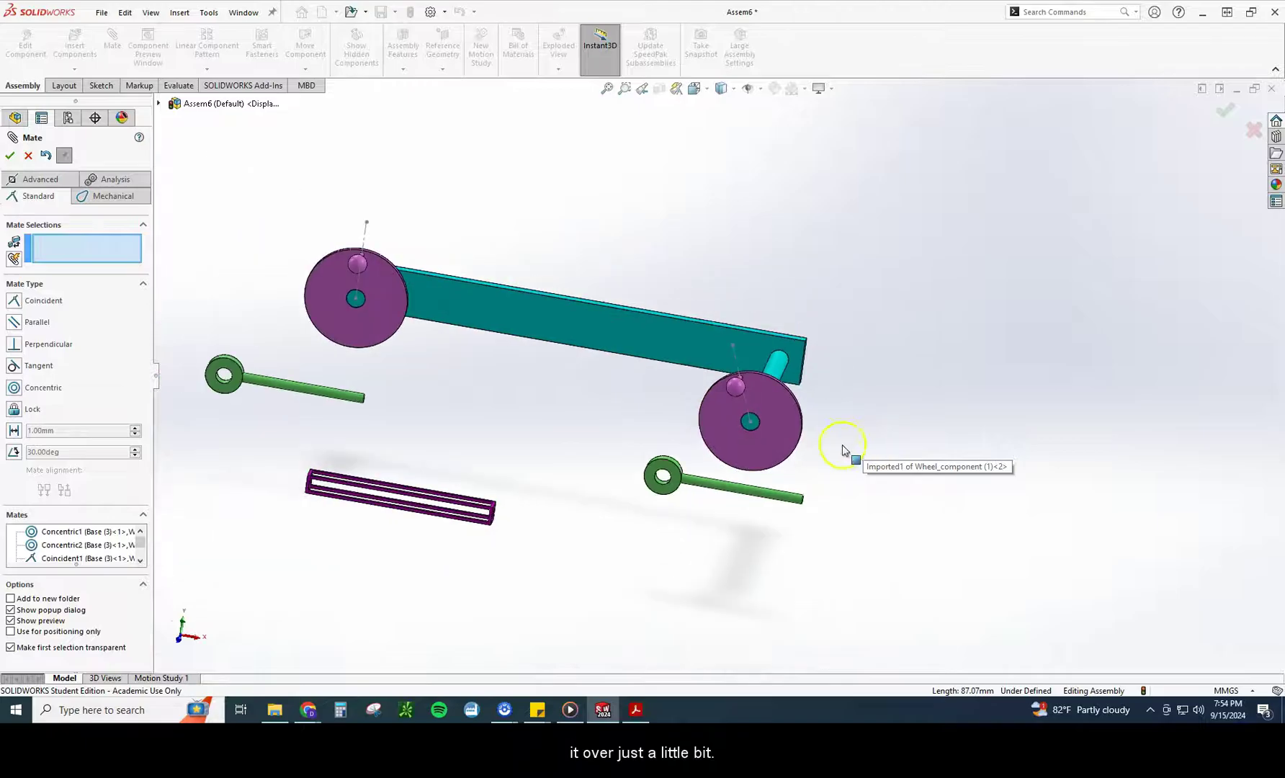
pyautogui.click(9, 155)
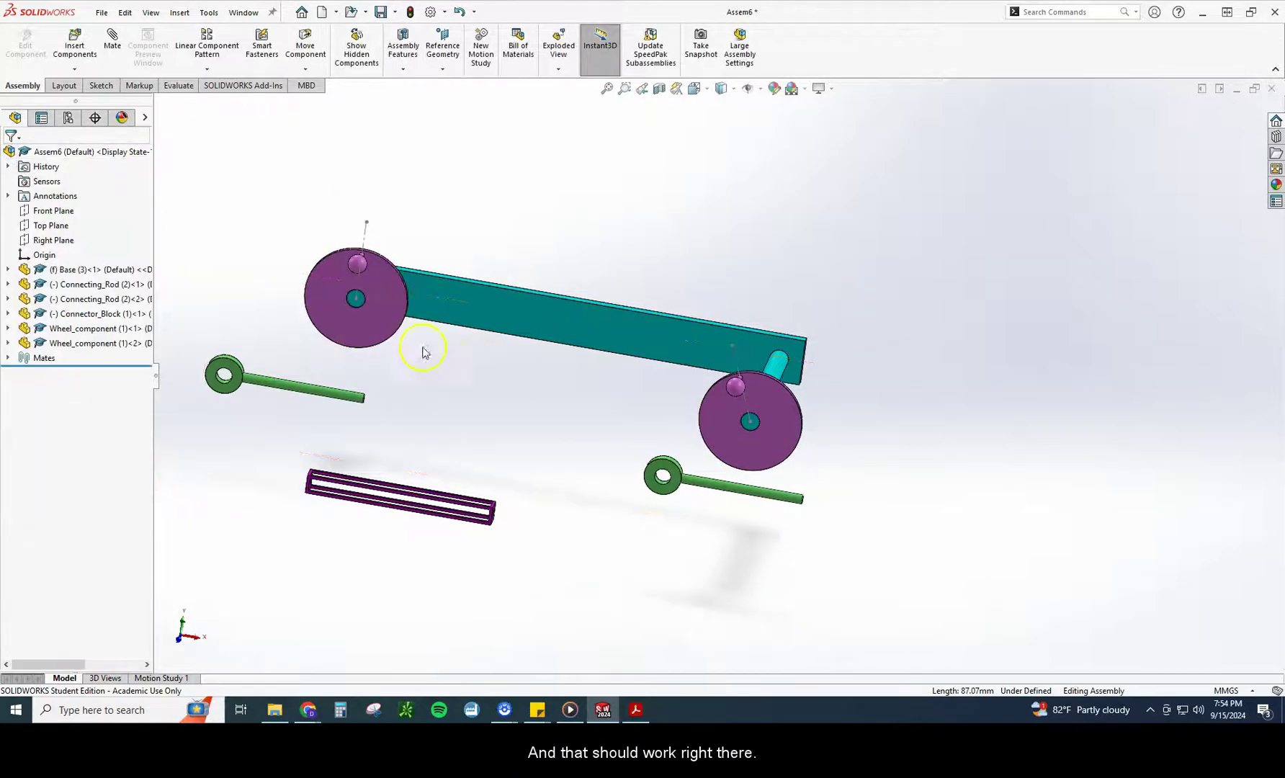
pyautogui.moveTo(468, 359); pyautogui.dragTo(576, 400, button='middle')
pyautogui.scroll(-3, 608, 353)
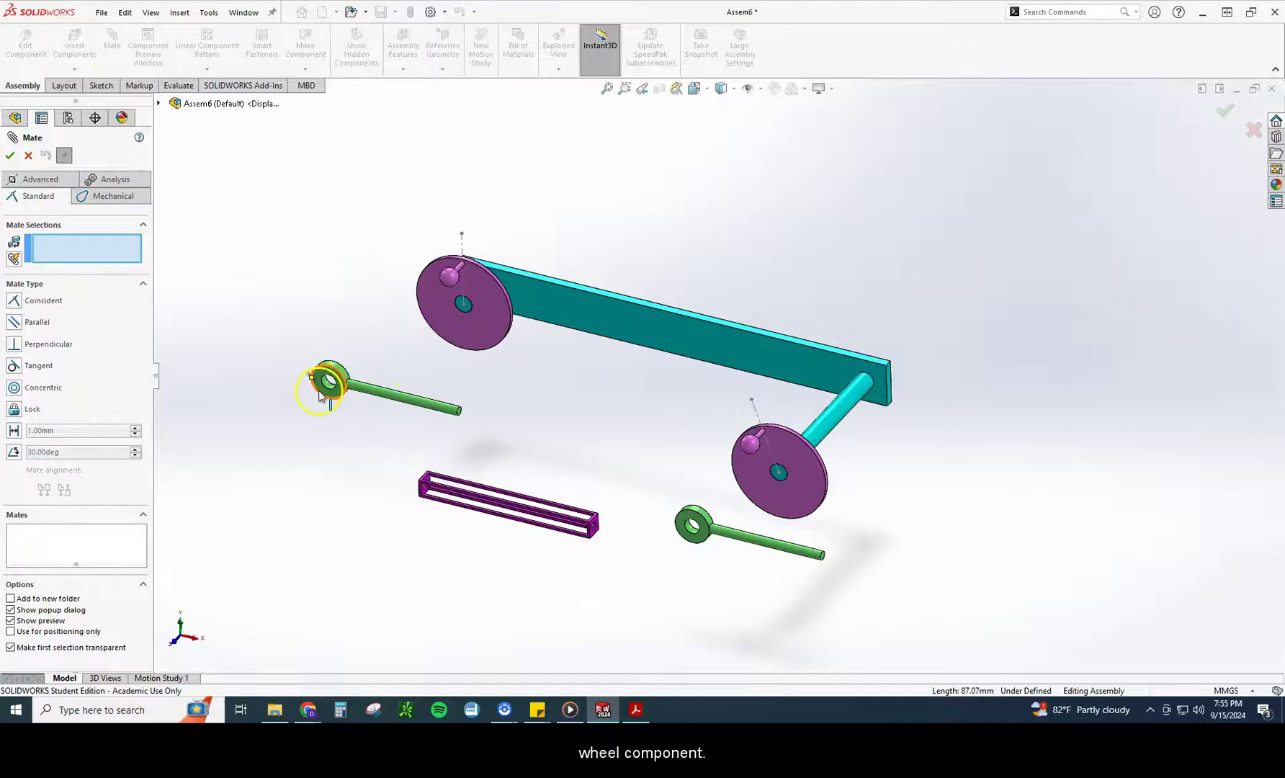
pyautogui.scroll(-4, 319, 394)
pyautogui.click(442, 374)
pyautogui.click(706, 162)
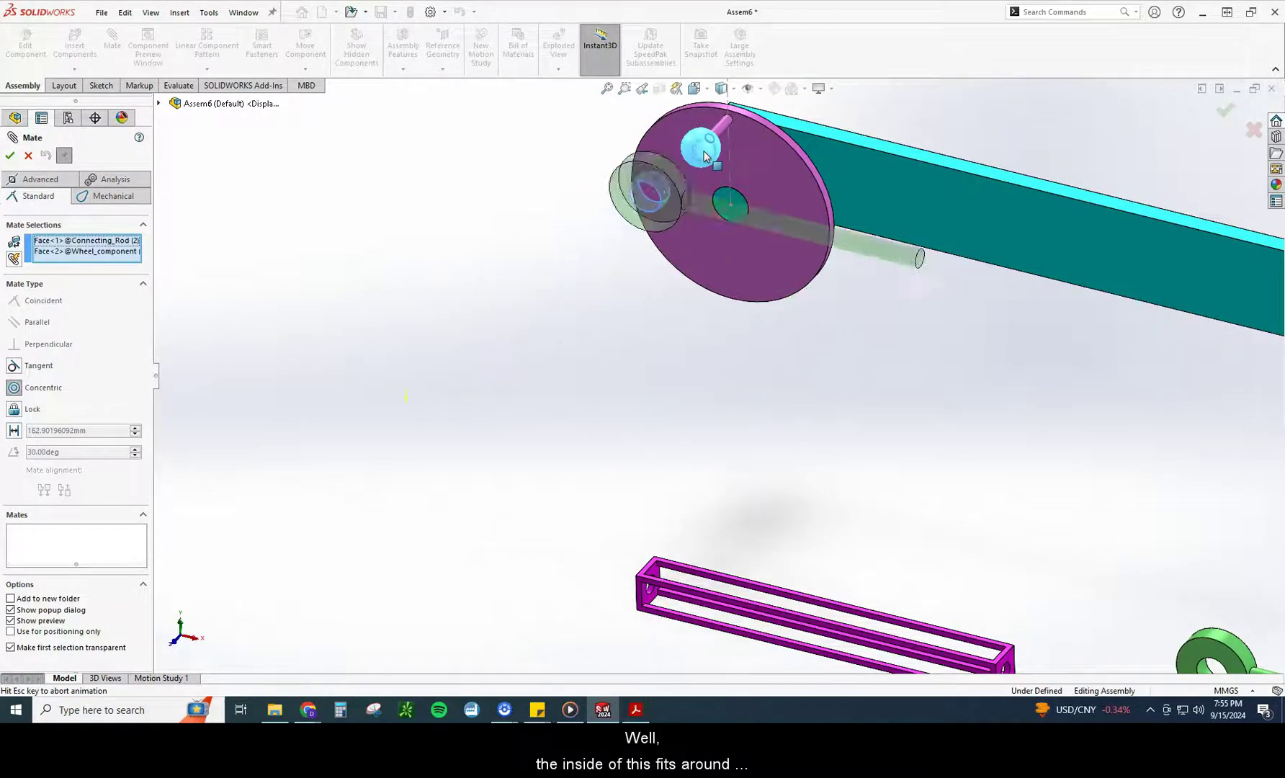
pyautogui.click(808, 137)
# Mate the other rod's eye hole concentric onto the right wheel's pin (Concentric4).
pyautogui.scroll(3, 897, 440)
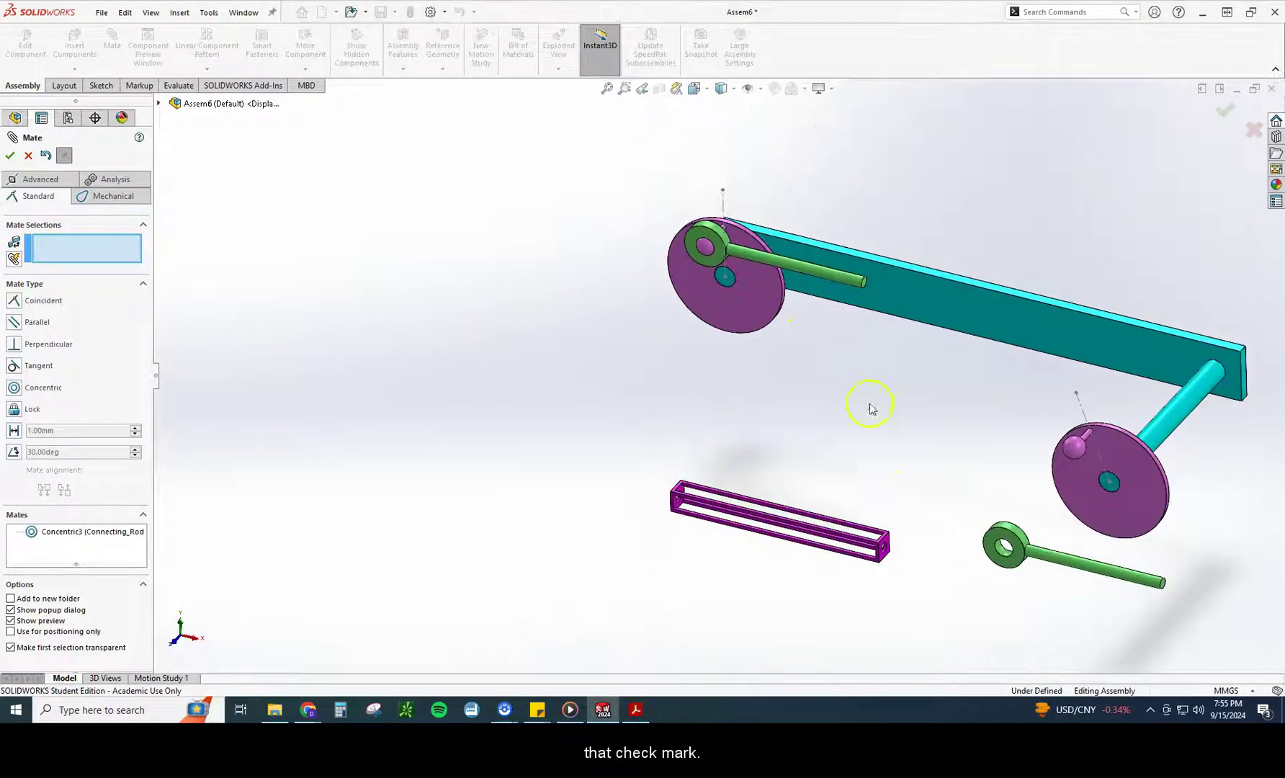
pyautogui.scroll(-3, 1010, 566)
pyautogui.click(864, 441)
pyautogui.scroll(2, 900, 454)
pyautogui.click(911, 274)
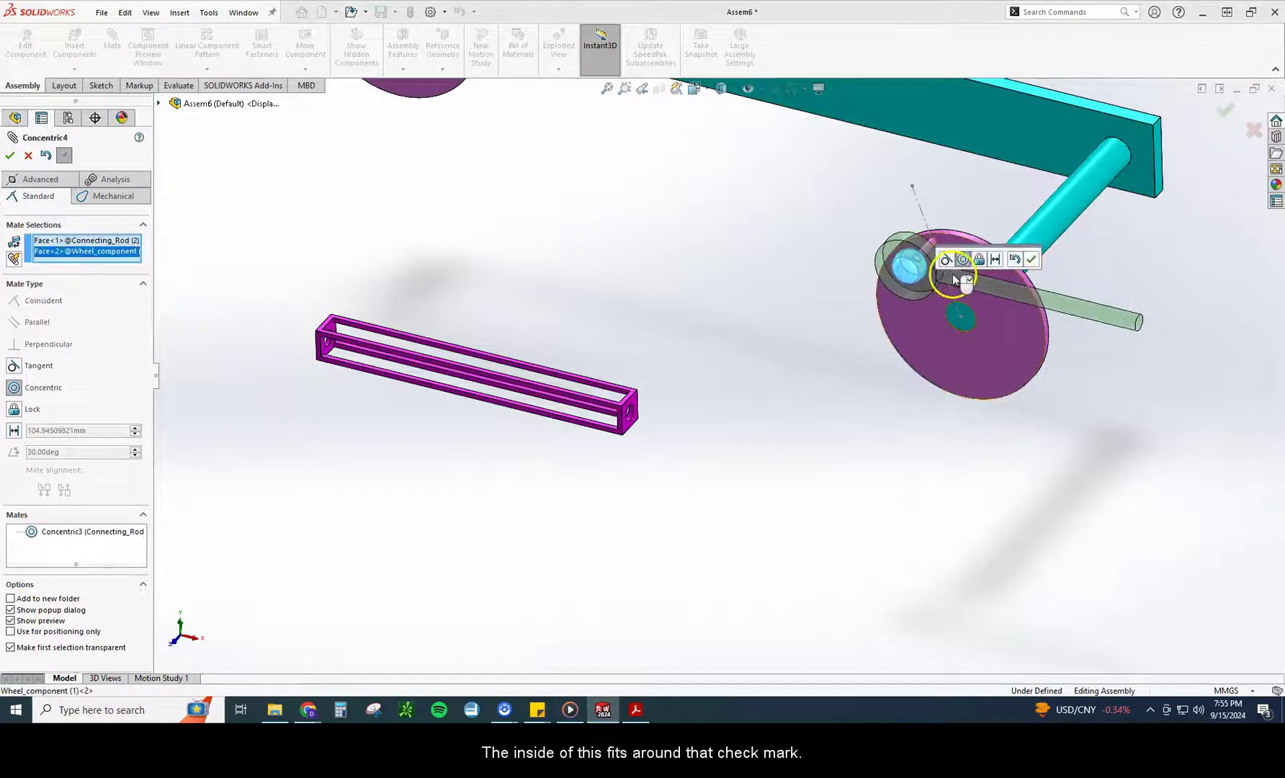
pyautogui.click(870, 324)
pyautogui.scroll(3, 870, 324)
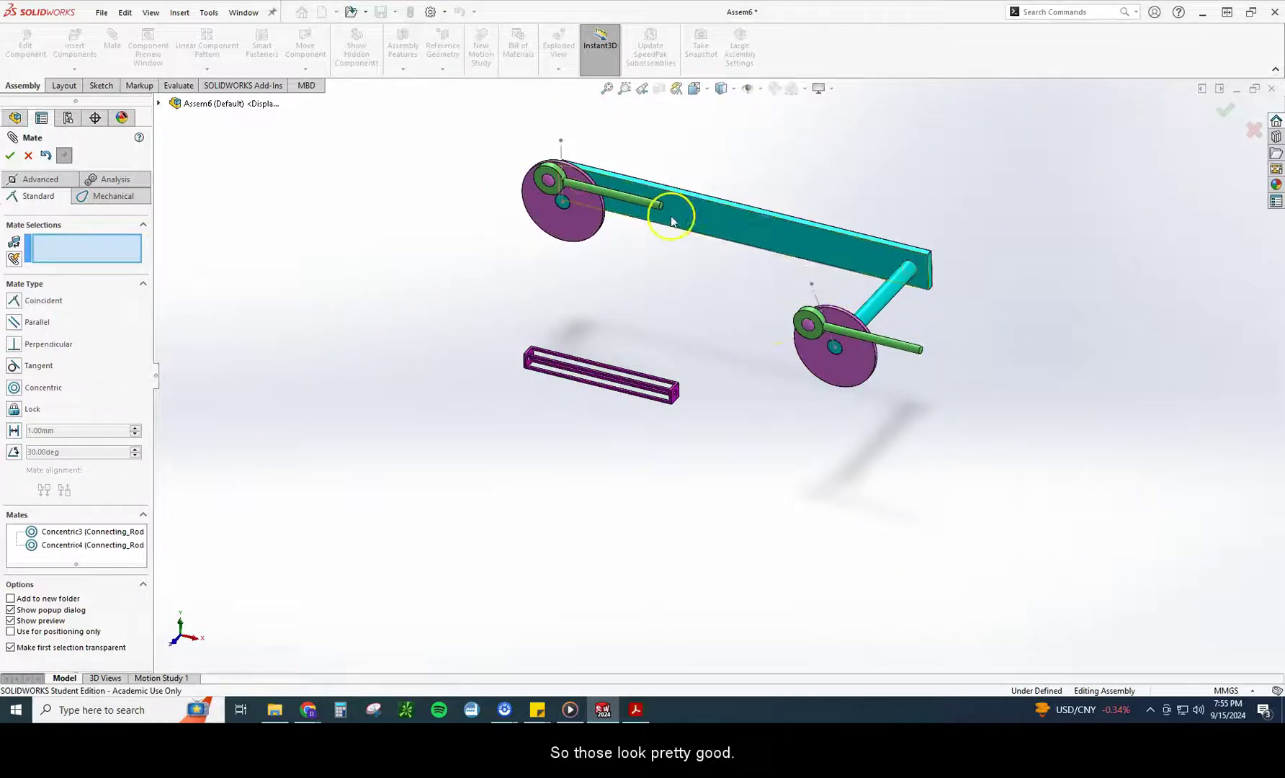
pyautogui.scroll(-1, 670, 220)
# Rotate both rods about their pins, angling the right rod up toward the connector block.
pyautogui.moveTo(657, 307); pyautogui.dragTo(643, 339)
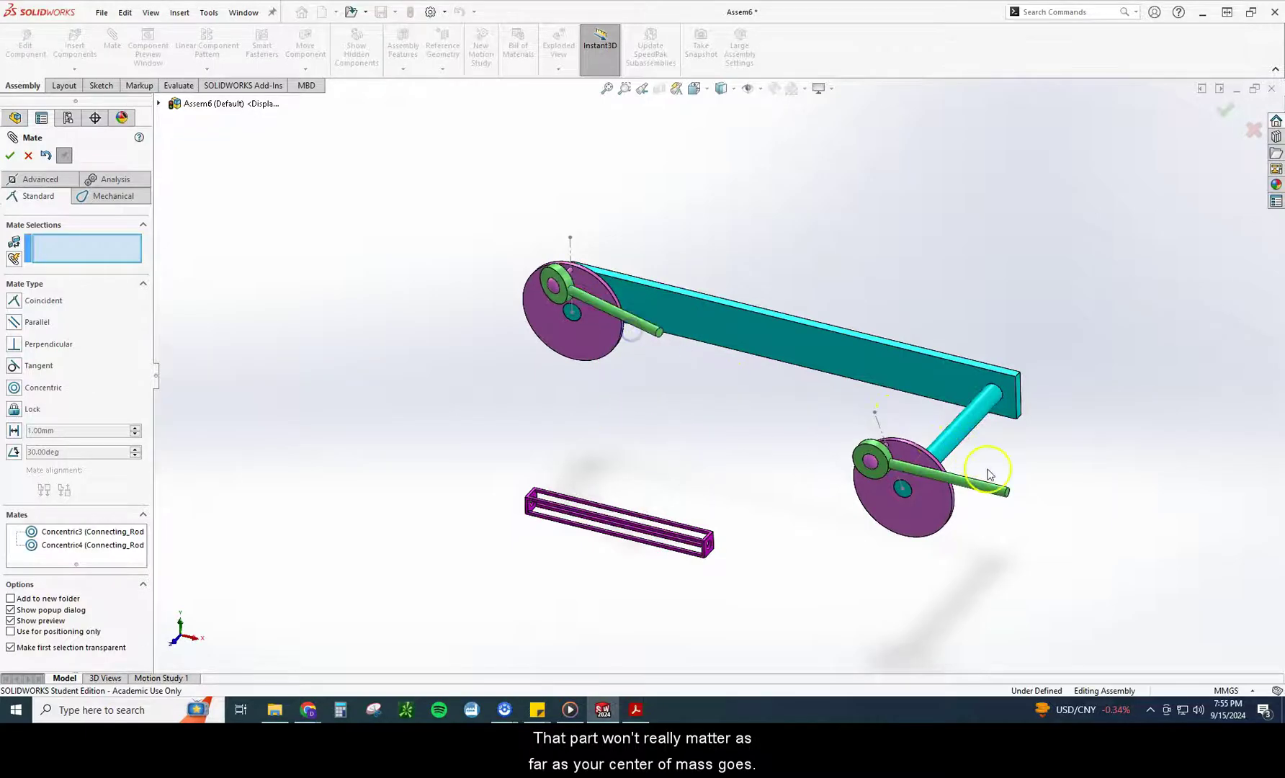
pyautogui.moveTo(1001, 486); pyautogui.dragTo(597, 336)
pyautogui.moveTo(622, 365); pyautogui.dragTo(643, 479, button='middle')
pyautogui.moveTo(751, 496); pyautogui.dragTo(762, 445)
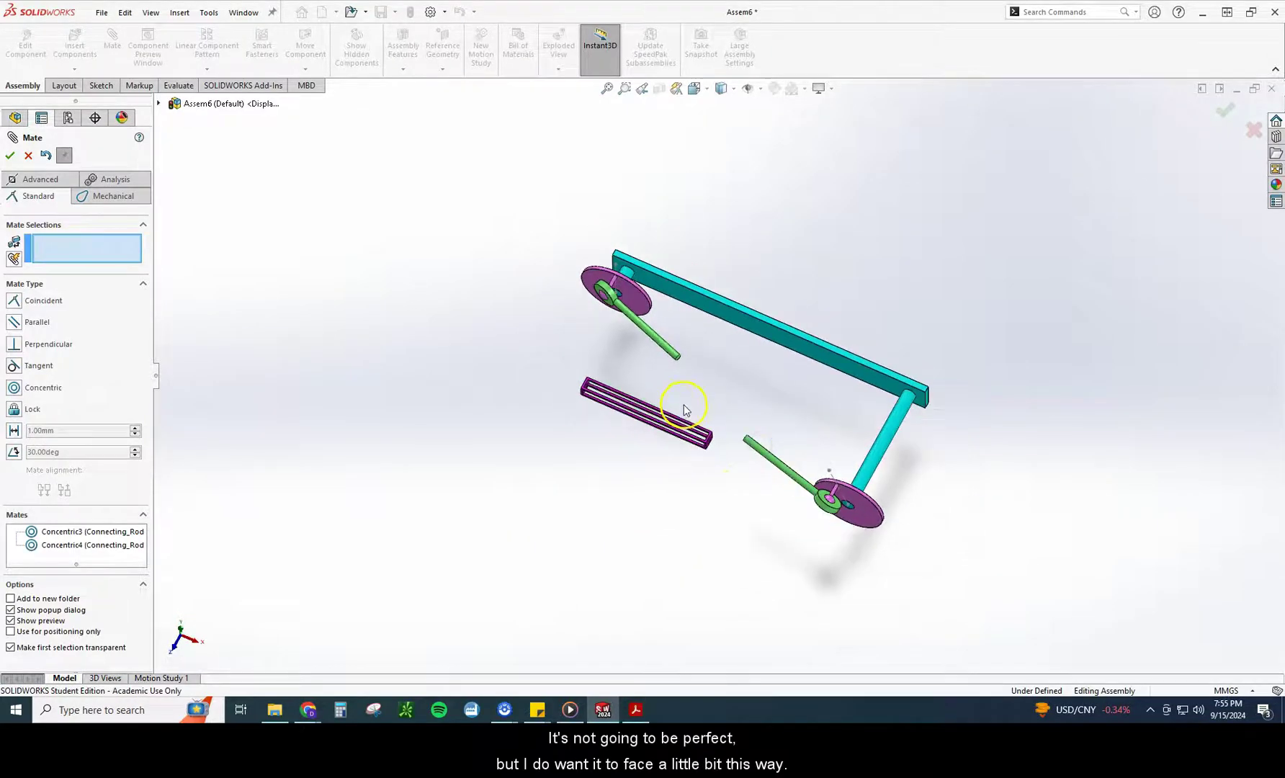
pyautogui.scroll(-5, 762, 418)
pyautogui.scroll(5, 764, 415)
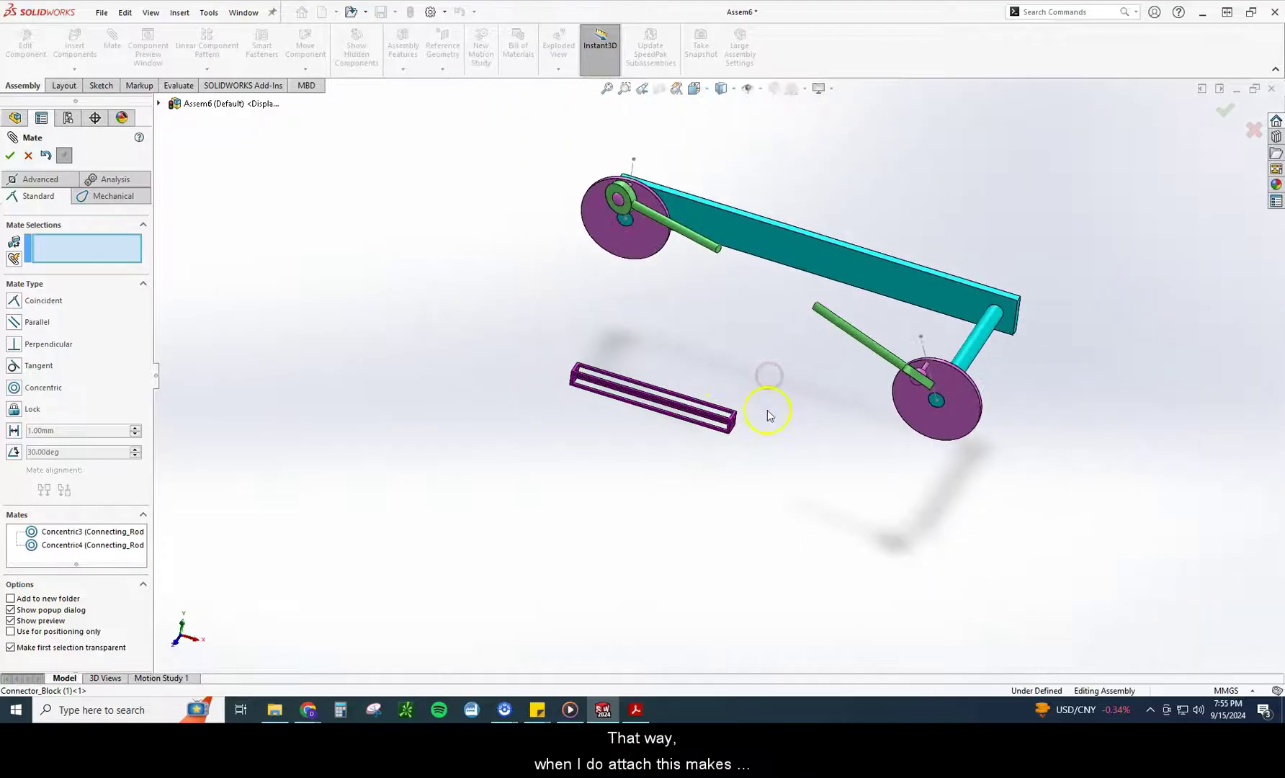
pyautogui.scroll(-5, 758, 436)
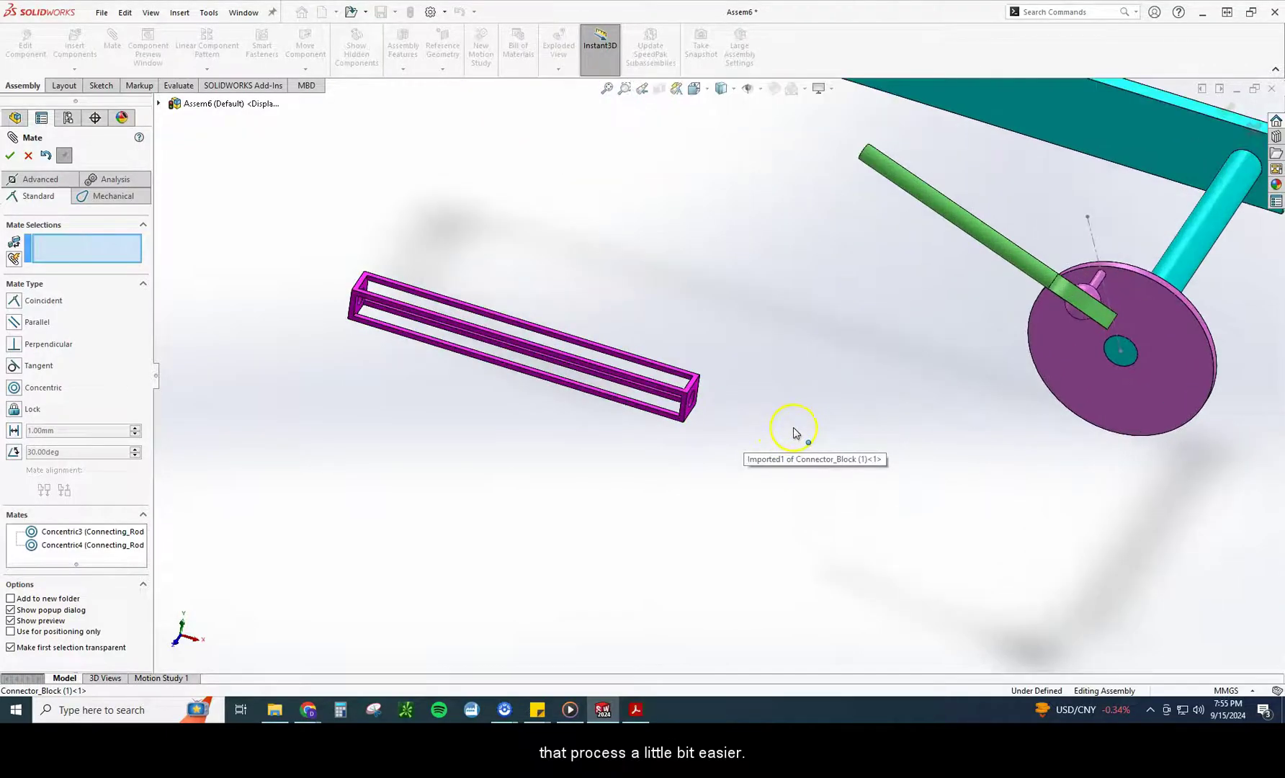
pyautogui.scroll(-5, 852, 421)
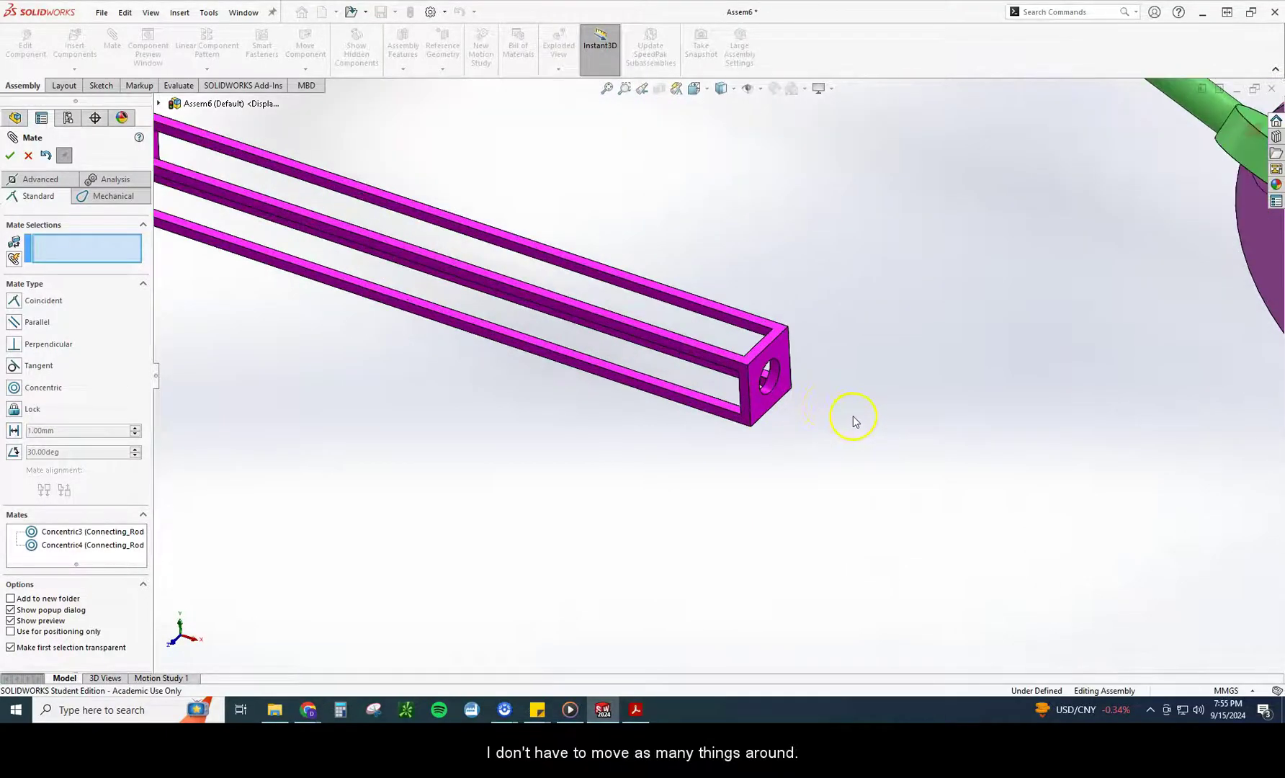
pyautogui.scroll(-2, 808, 401)
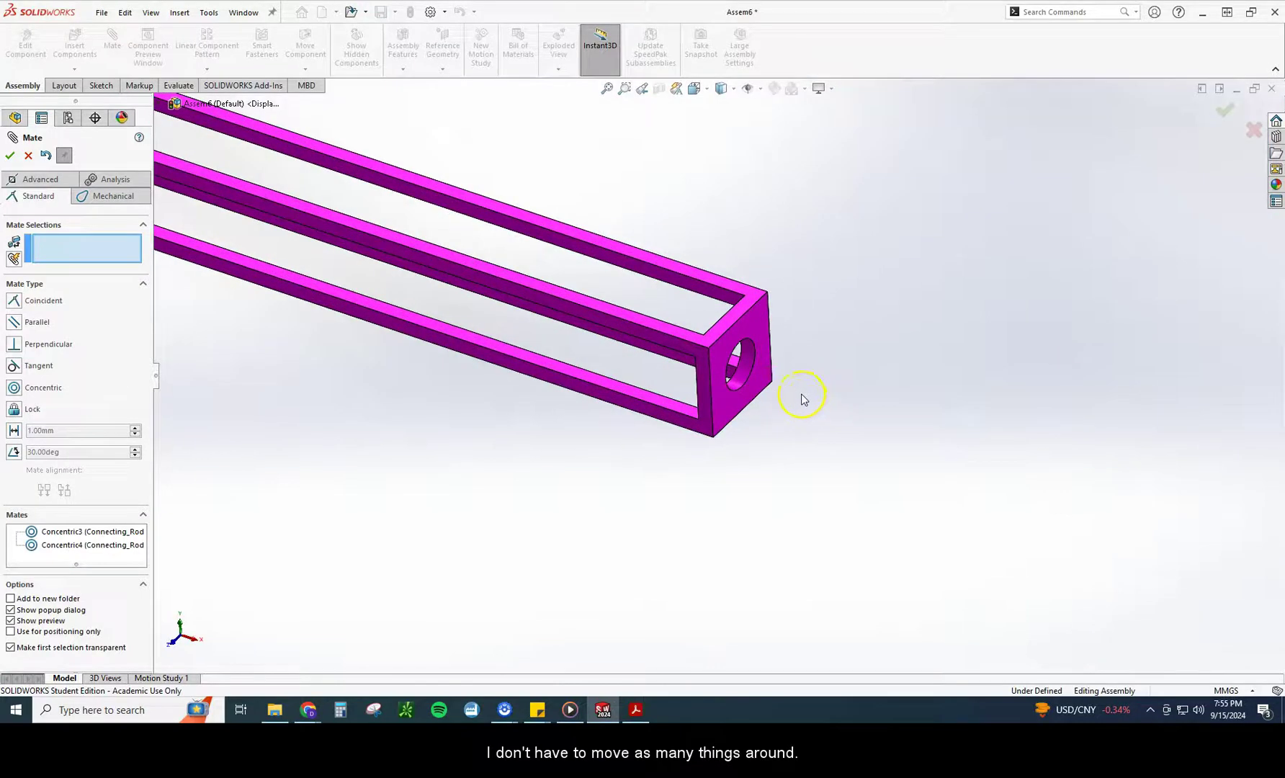
# Select the connector block's end hole face and the right connecting rod's cylindrical face for a concentric mate.
pyautogui.click(746, 372)
pyautogui.scroll(7, 746, 373)
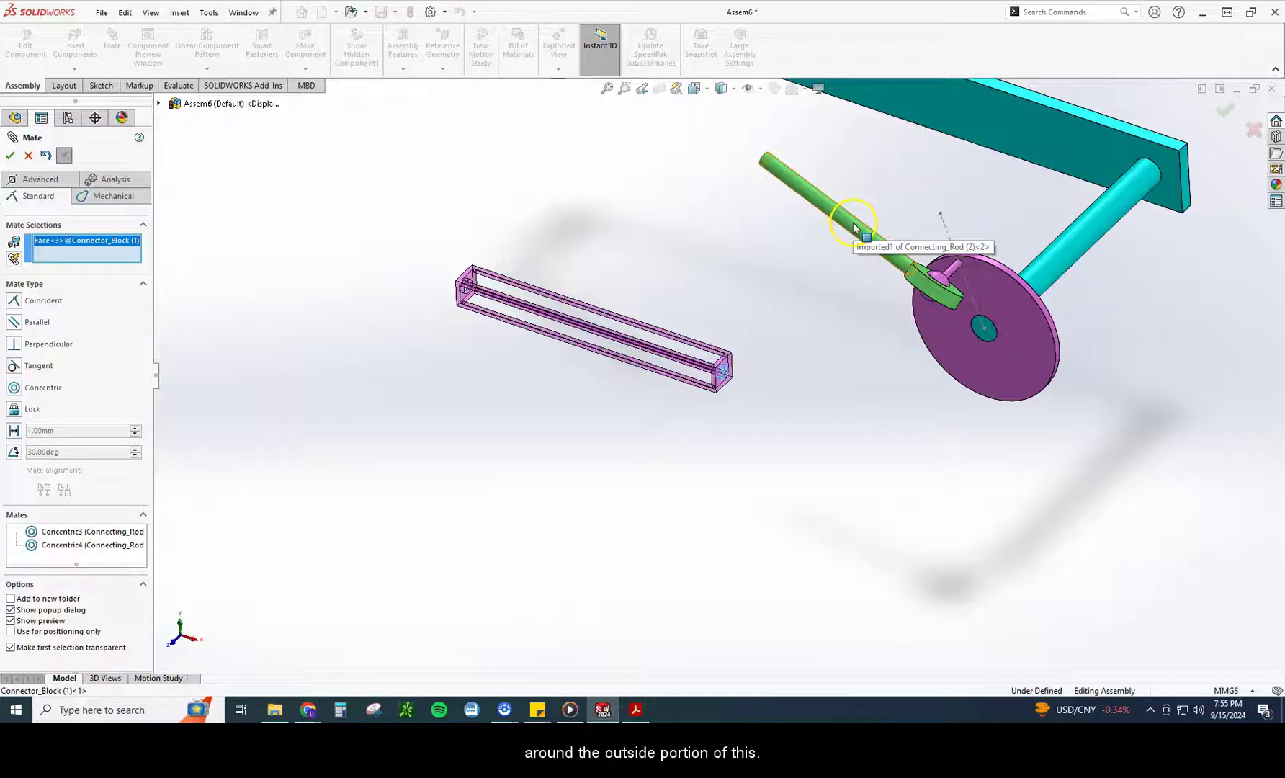
pyautogui.click(850, 225)
# Check the Connecting Rod Assembly drawing PDF in Acrobat, then return to SOLIDWORKS.
pyautogui.click(654, 617)
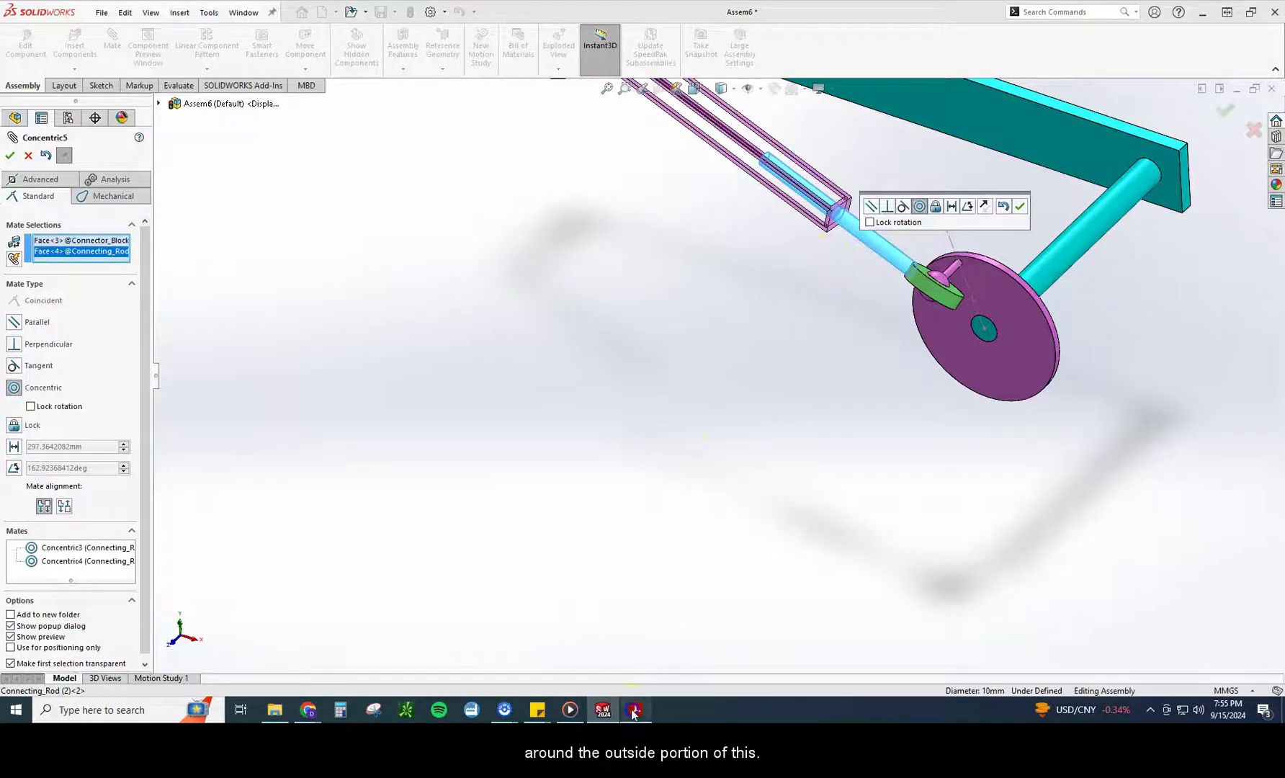
pyautogui.click(636, 709)
pyautogui.click(619, 512)
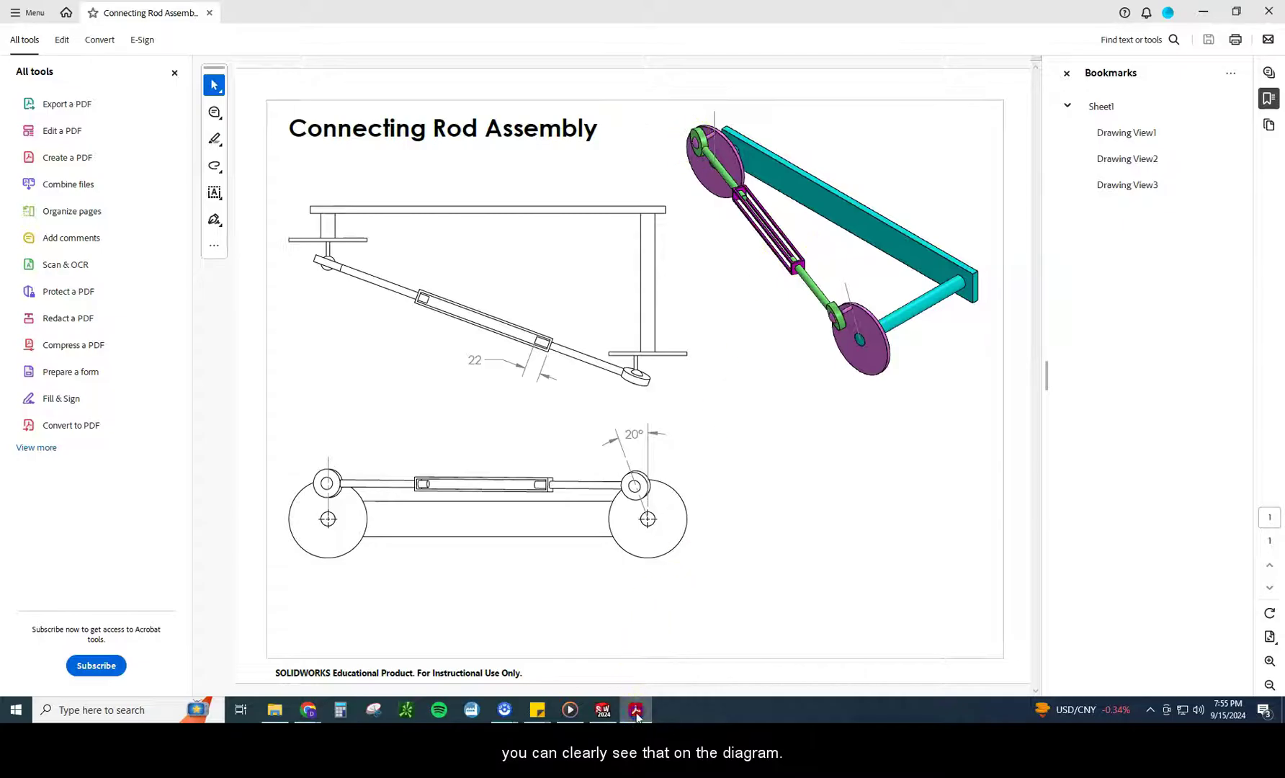
pyautogui.click(603, 709)
# Confirm Concentric5, then mate the block's other hole concentric to the left connecting rod.
pyautogui.scroll(-3, 736, 285)
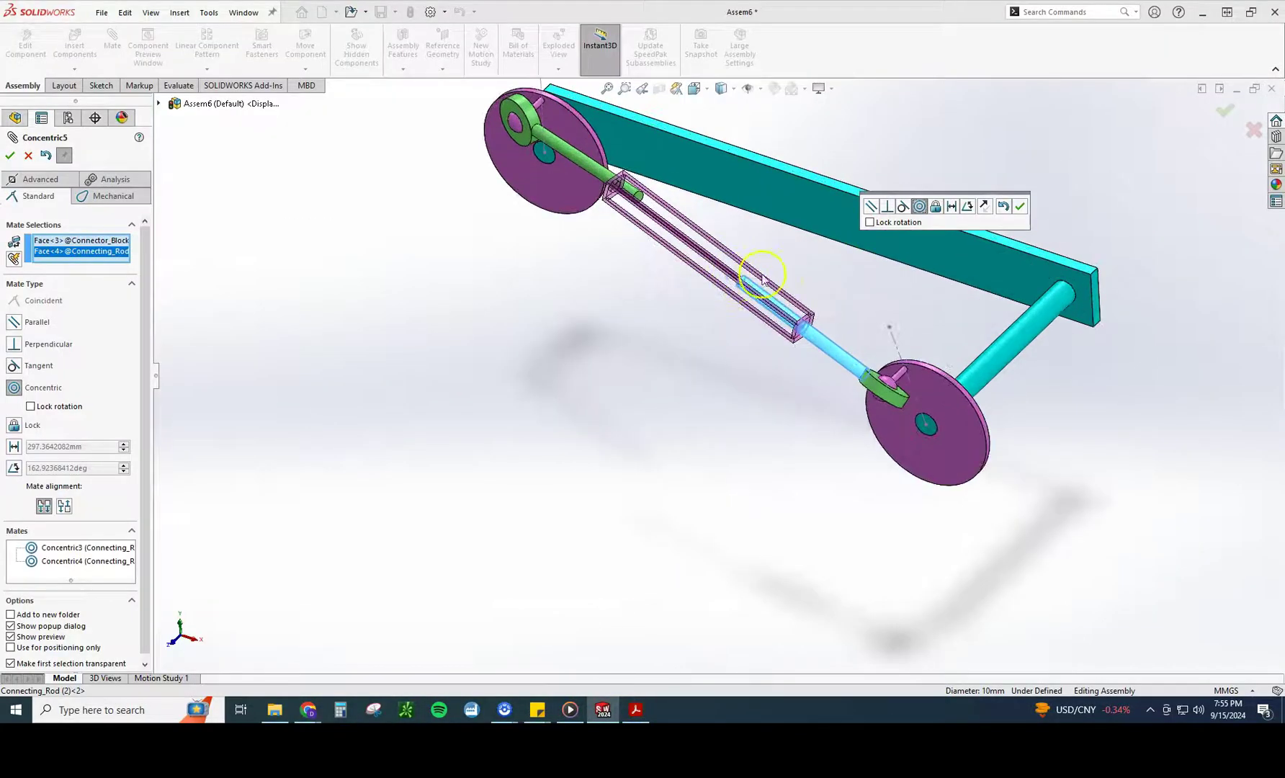
pyautogui.click(1018, 207)
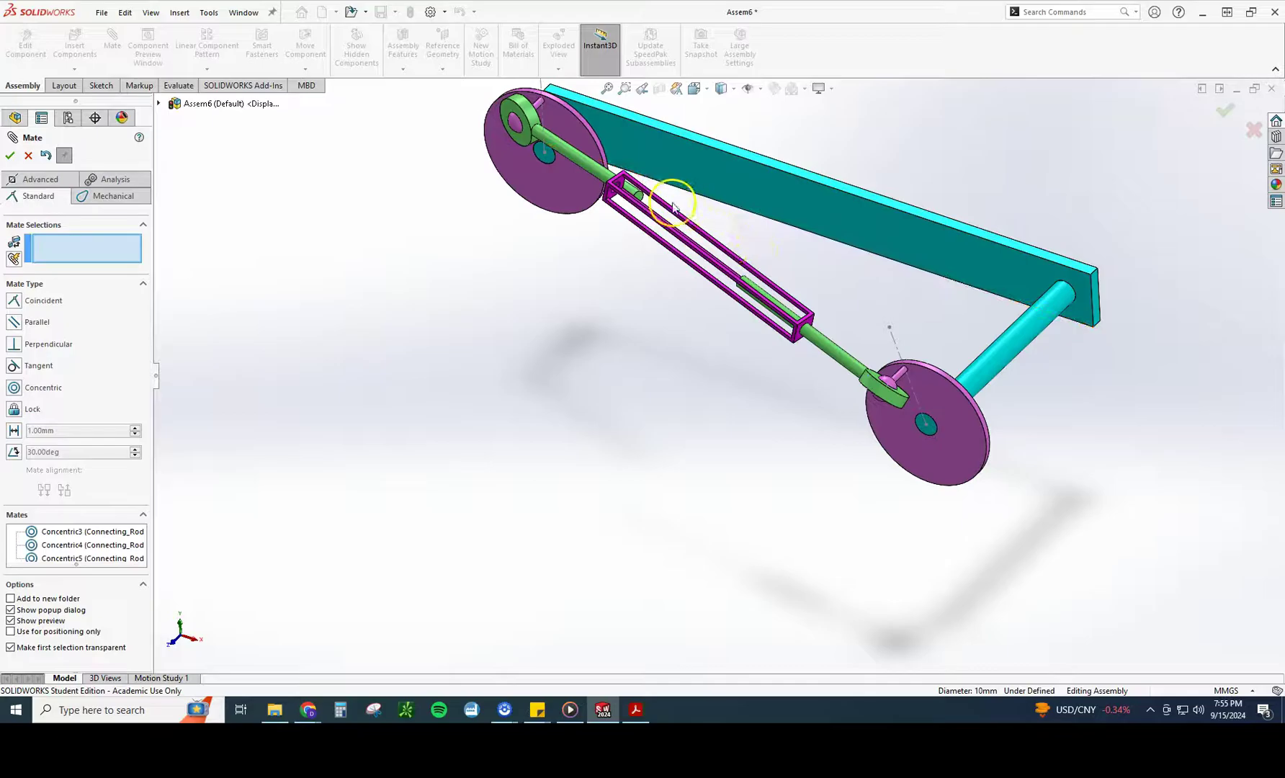
pyautogui.scroll(-5, 668, 205)
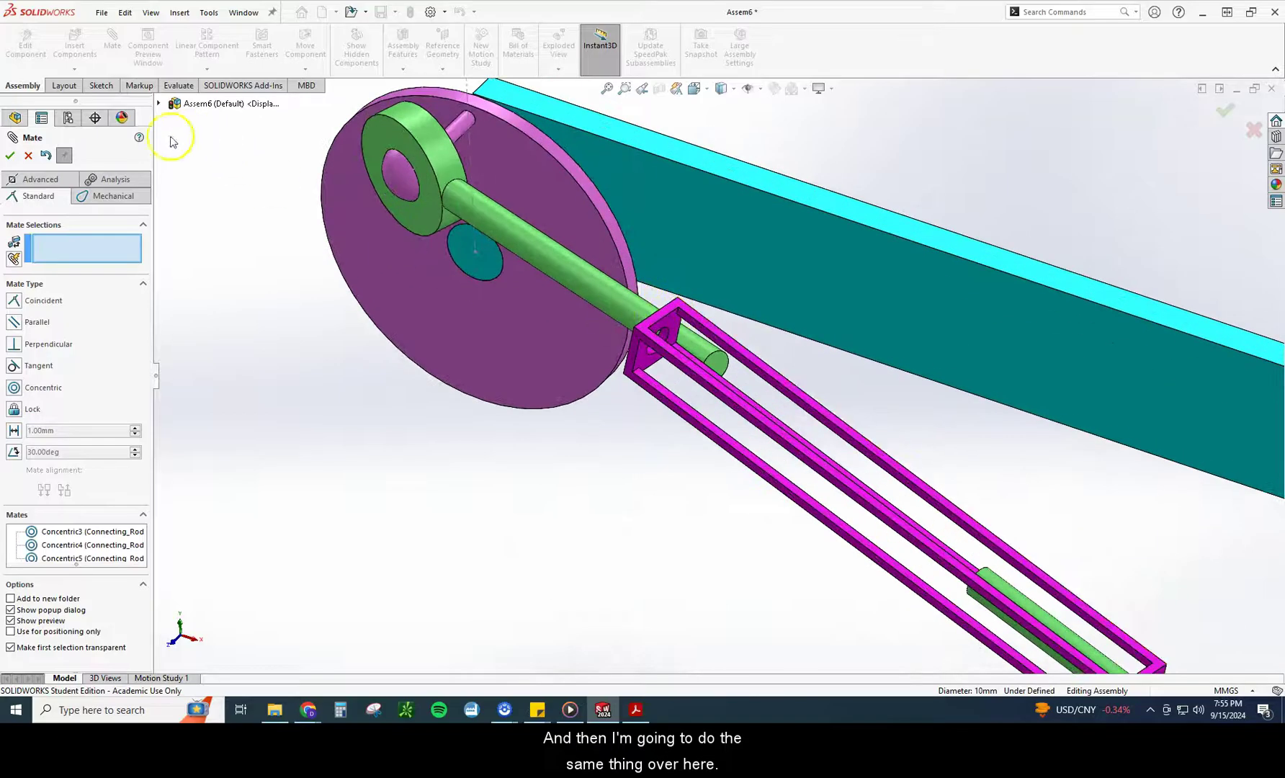
pyautogui.scroll(-4, 652, 338)
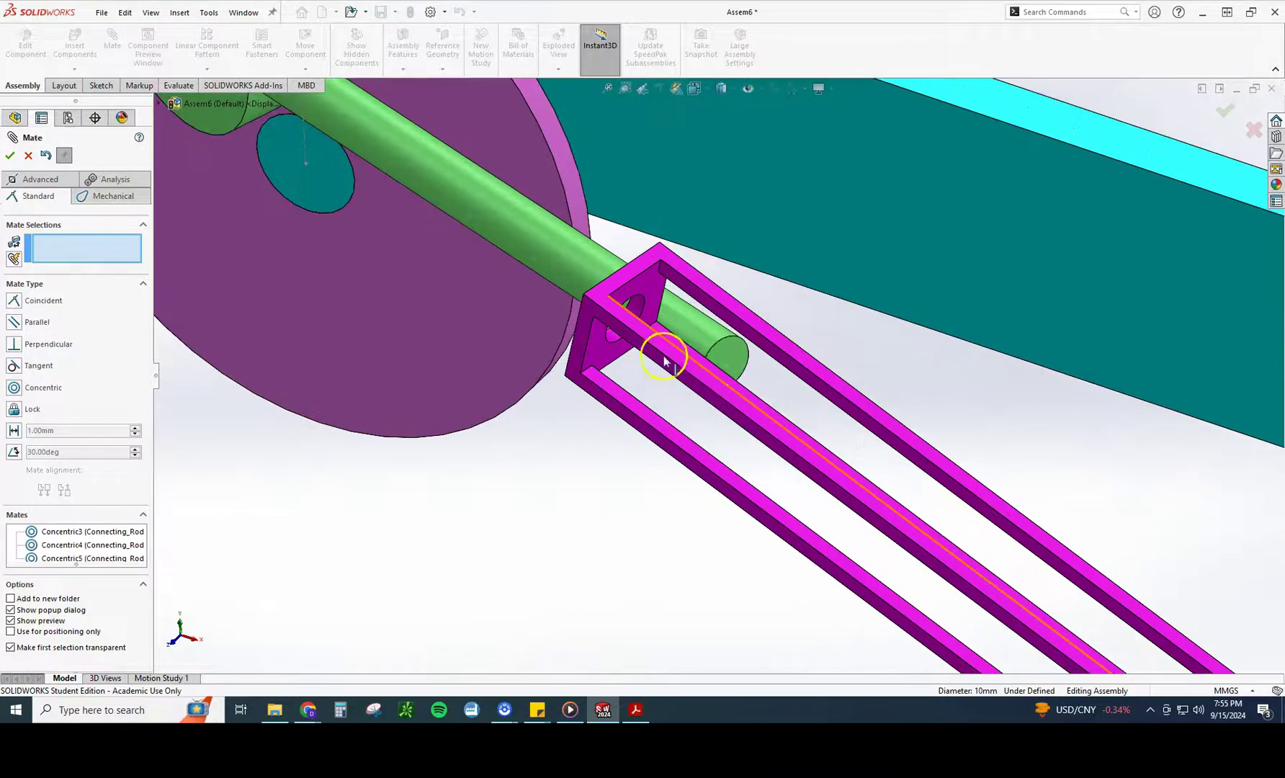
pyautogui.click(638, 313)
pyautogui.click(697, 324)
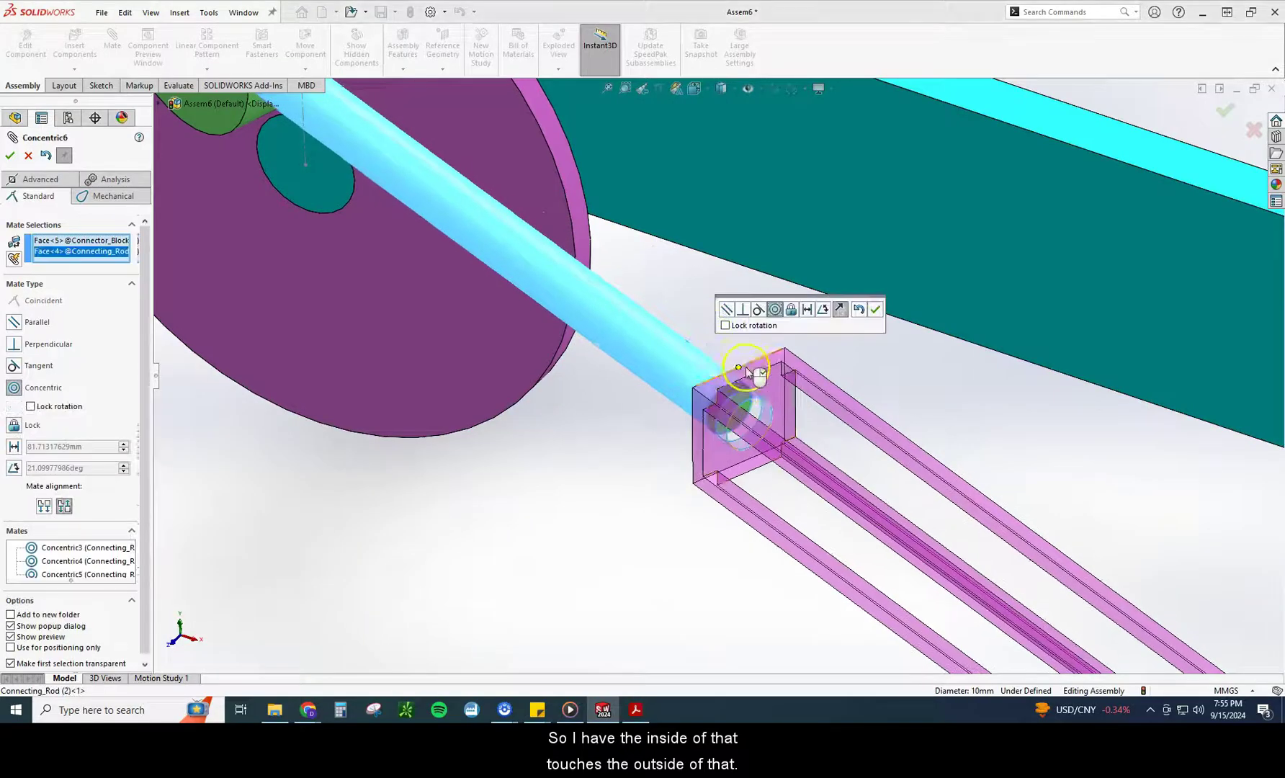
pyautogui.click(875, 309)
# Drag the connector block along the rods to test sliding and rod rotation, ending near the left disk.
pyautogui.scroll(5, 900, 360)
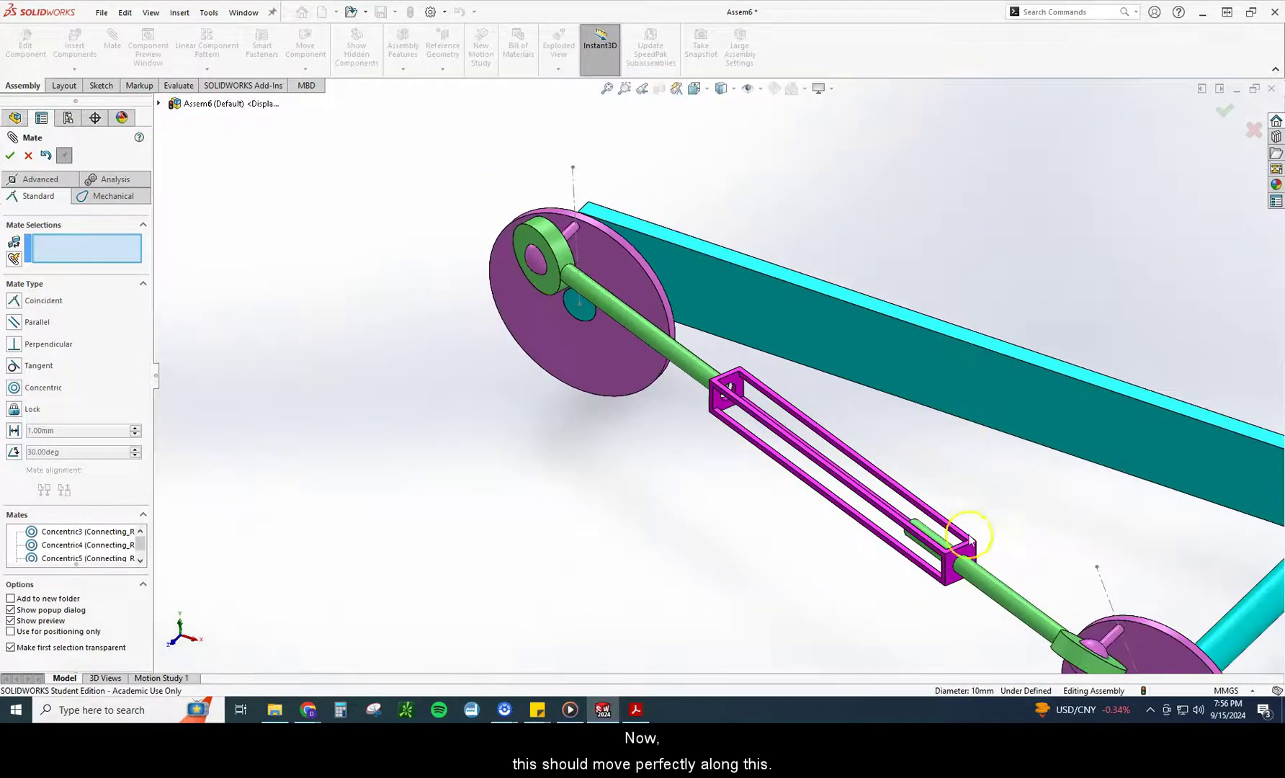
pyautogui.moveTo(967, 554); pyautogui.dragTo(945, 524)
pyautogui.moveTo(996, 591); pyautogui.dragTo(1000, 588)
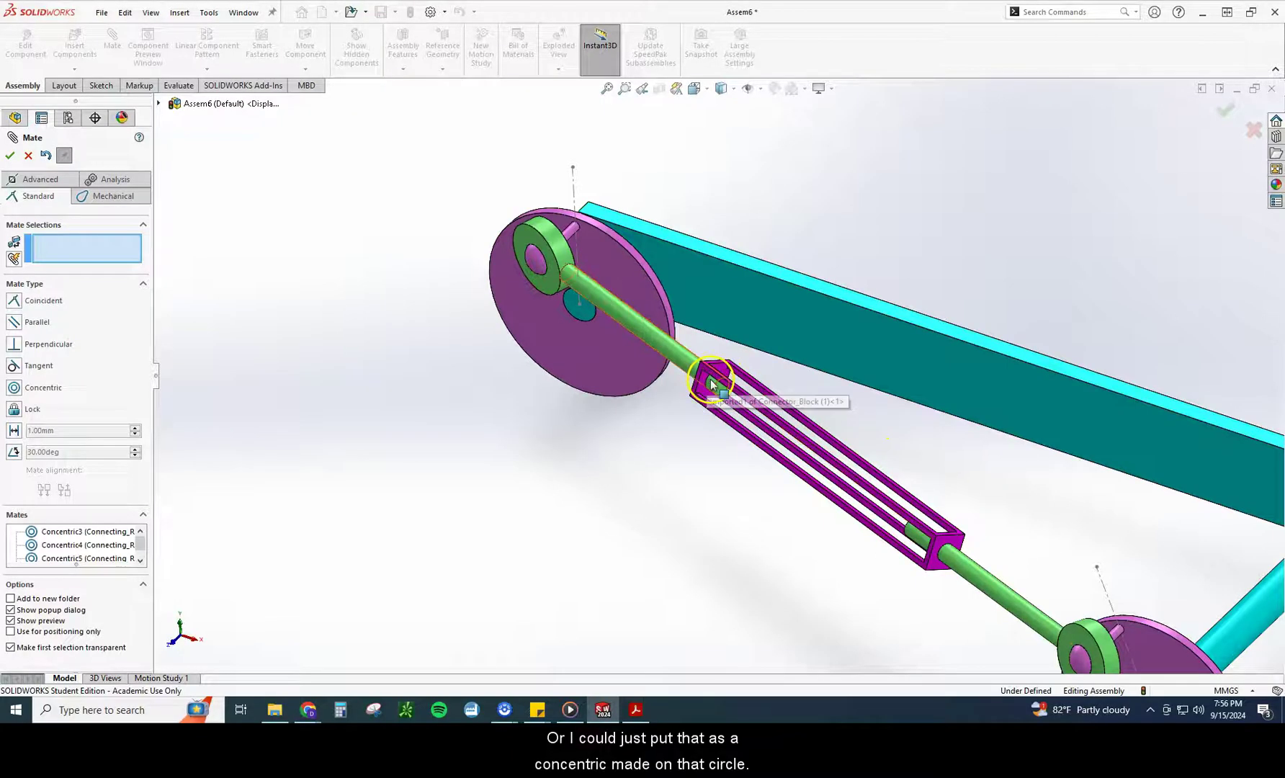
pyautogui.scroll(1, 950, 476)
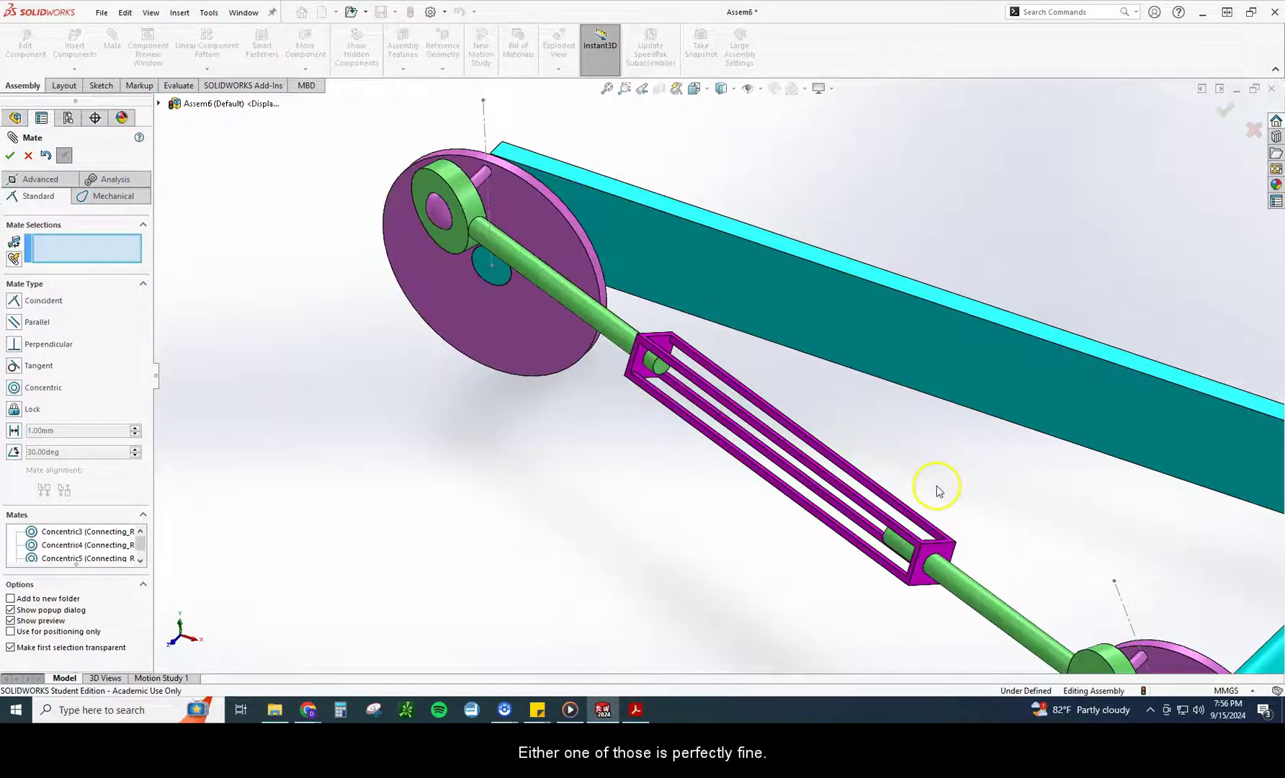
pyautogui.scroll(1, 937, 490)
pyautogui.scroll(-1, 923, 484)
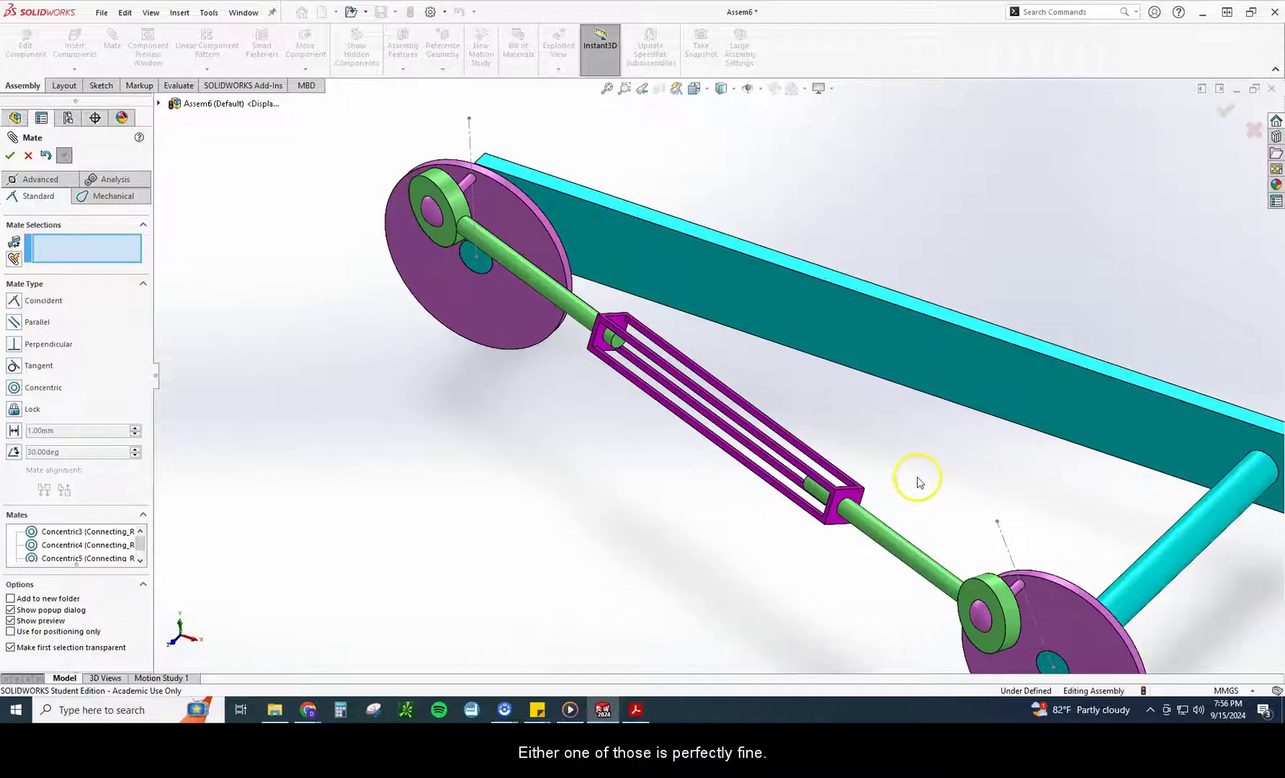
pyautogui.moveTo(713, 432); pyautogui.dragTo(797, 453)
# Mate the connector block's long side face perpendicular to the base beam's face.
pyautogui.scroll(-2, 827, 453)
pyautogui.click(817, 463)
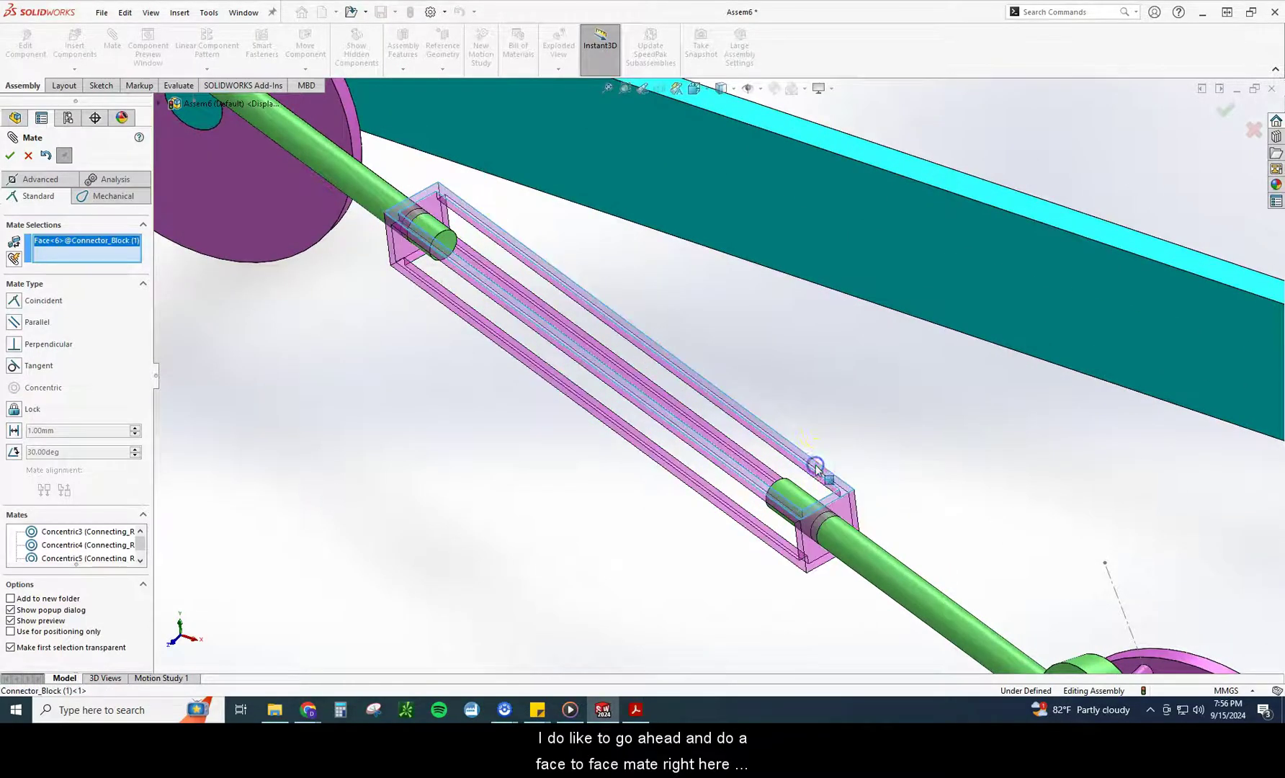
pyautogui.click(969, 196)
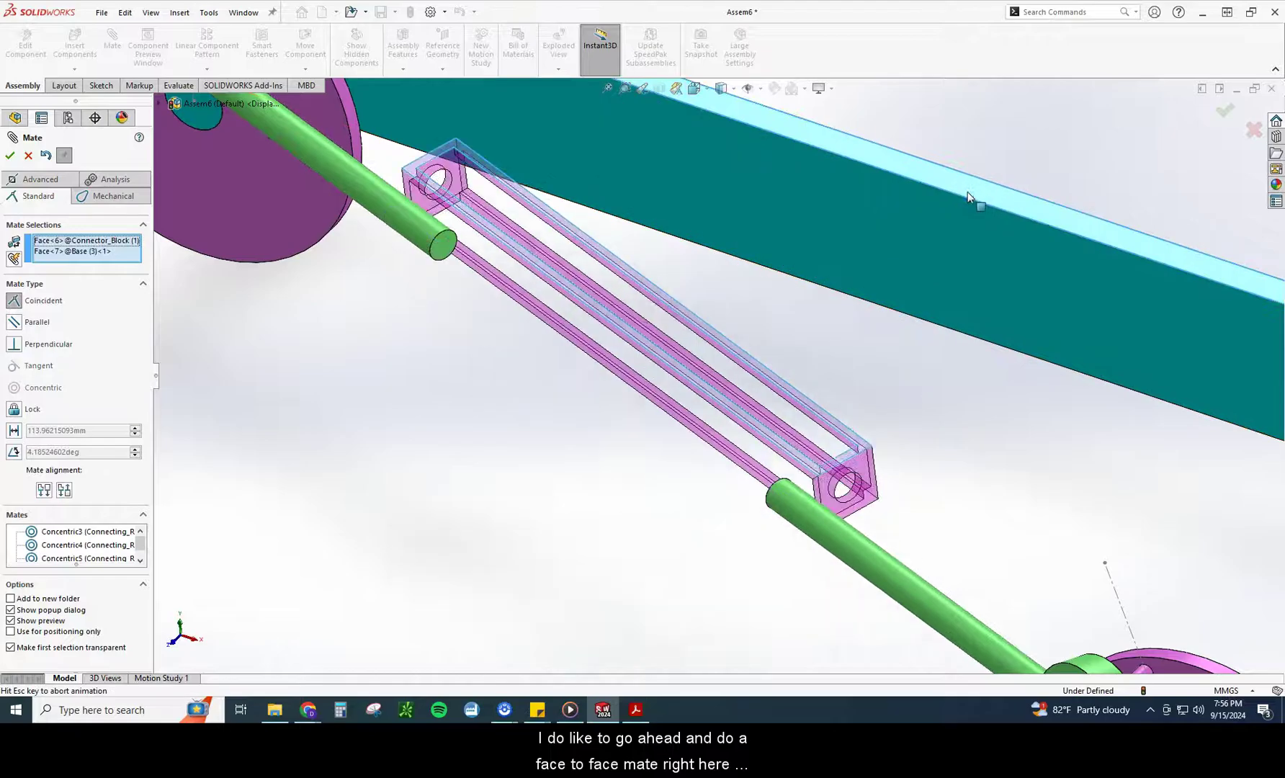
pyautogui.click(19, 344)
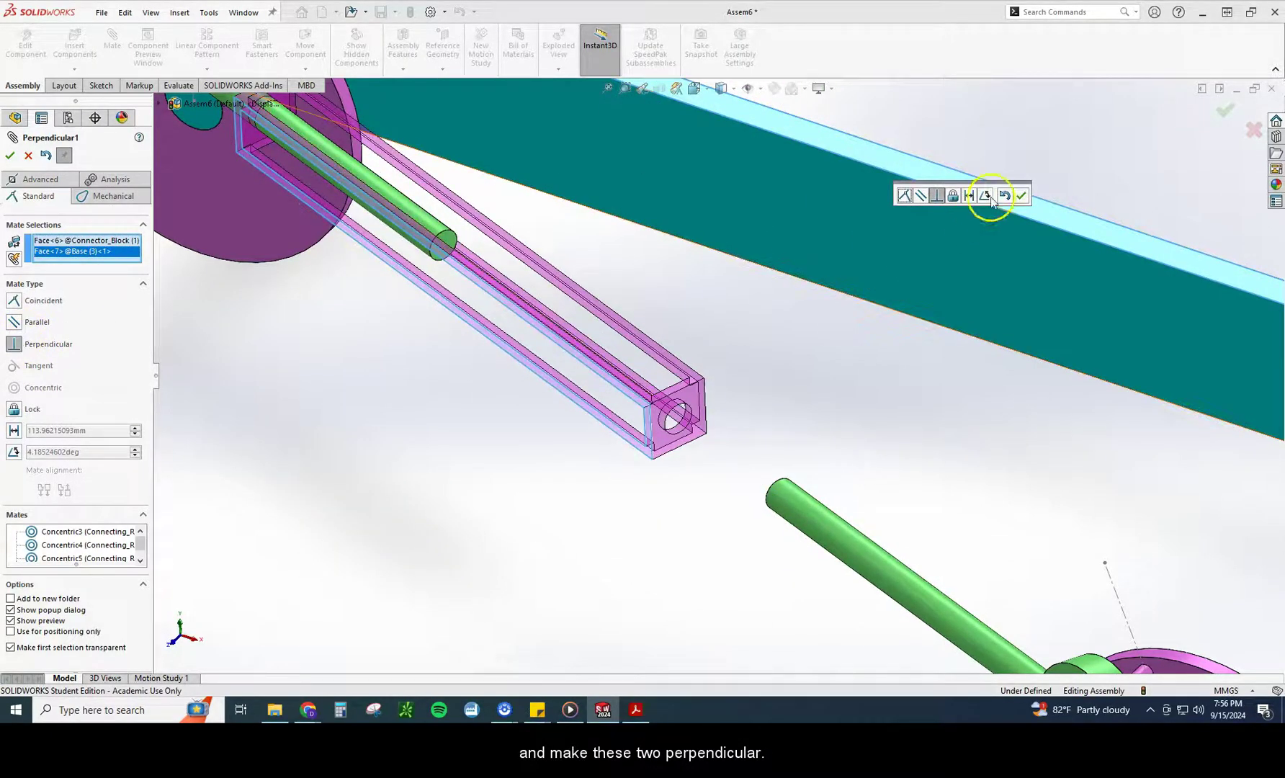
pyautogui.click(1021, 196)
# Slide the block toward the lower disk, switch to Top view, and bring the Connecting Rod drawing PDF forward.
pyautogui.scroll(4, 732, 316)
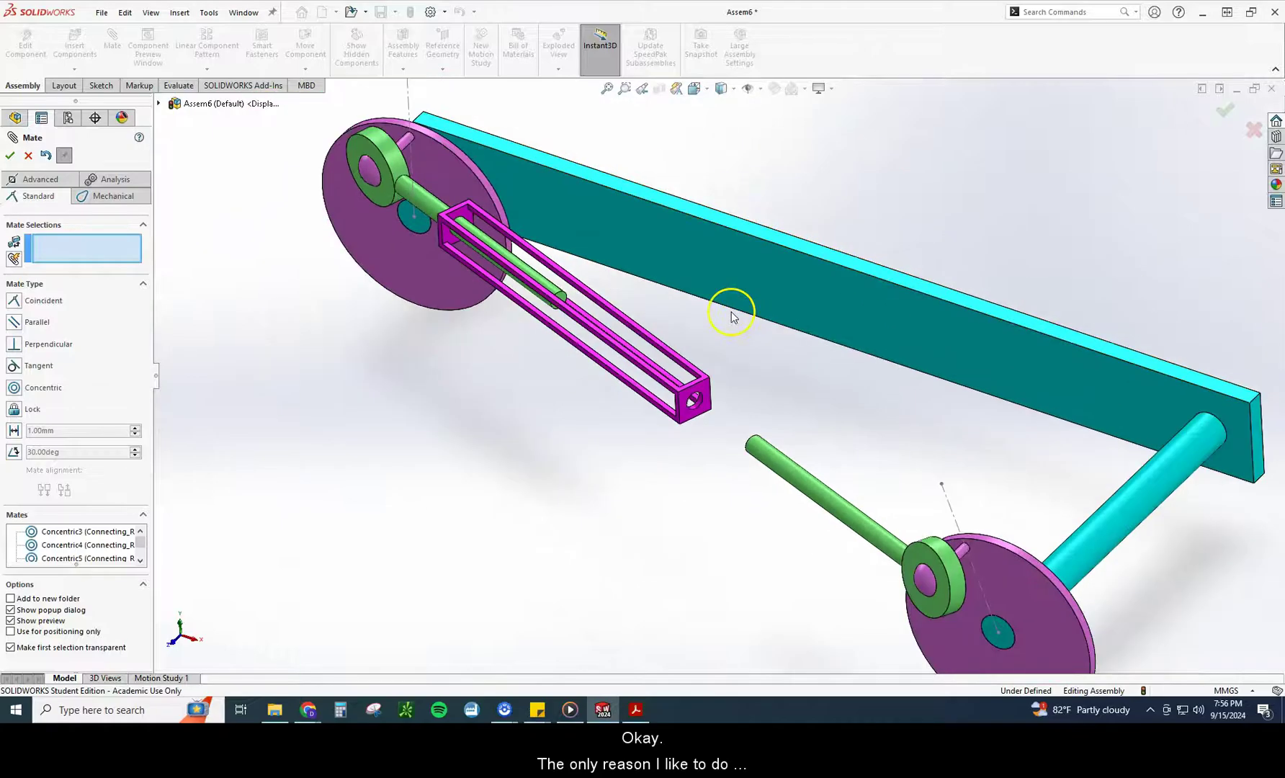
pyautogui.moveTo(710, 380); pyautogui.dragTo(771, 450)
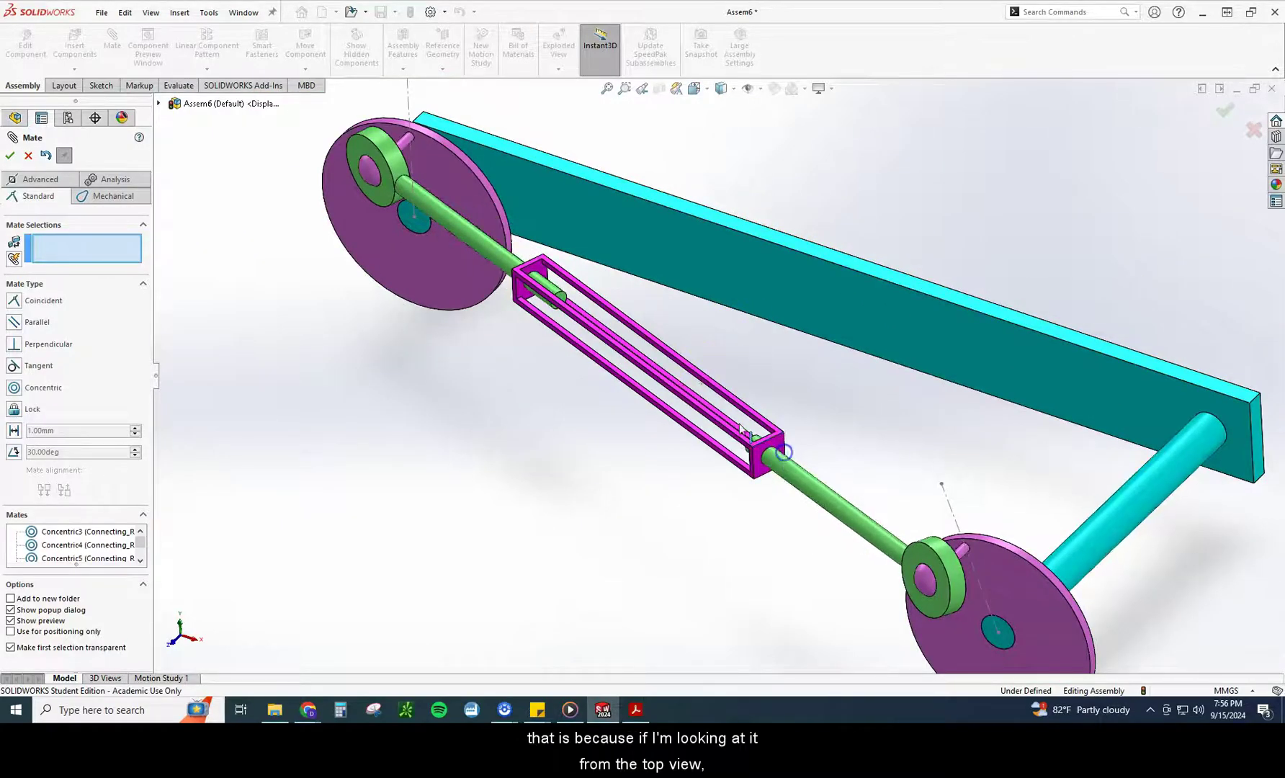
pyautogui.click(697, 91)
pyautogui.click(716, 123)
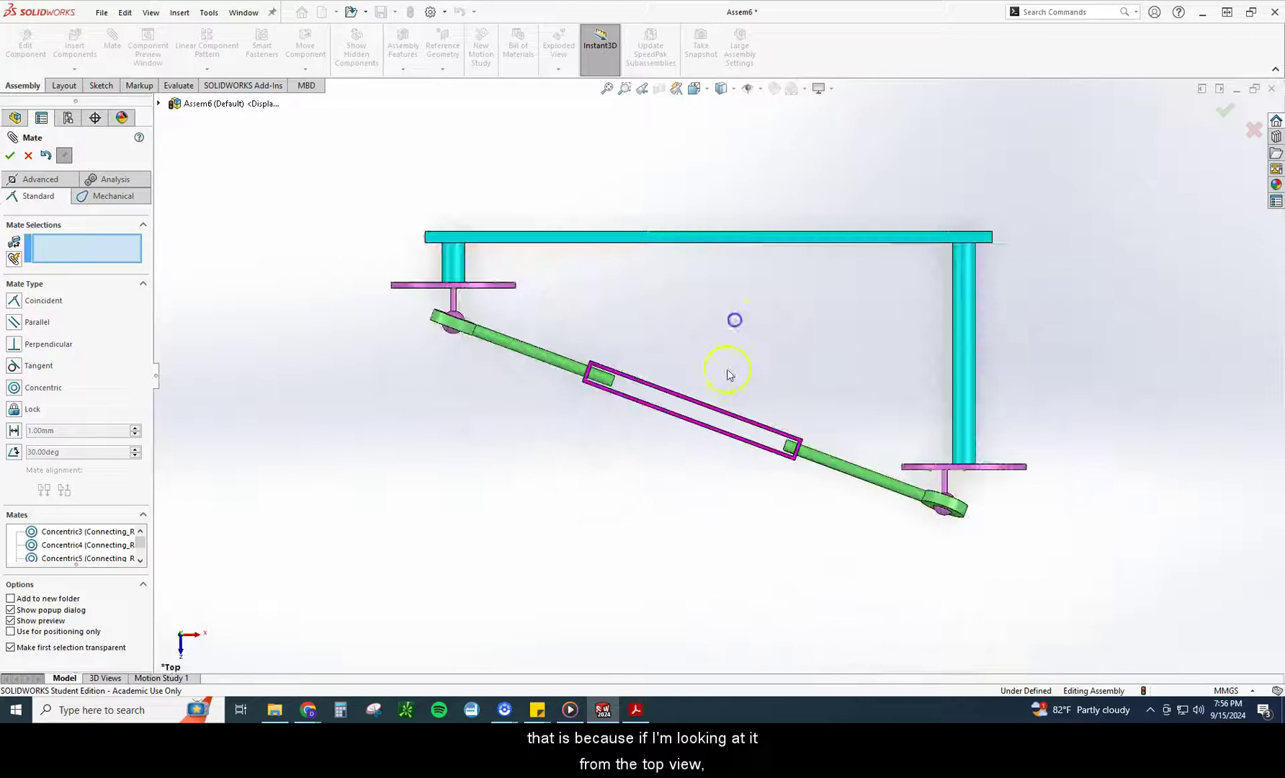
pyautogui.scroll(-3, 713, 403)
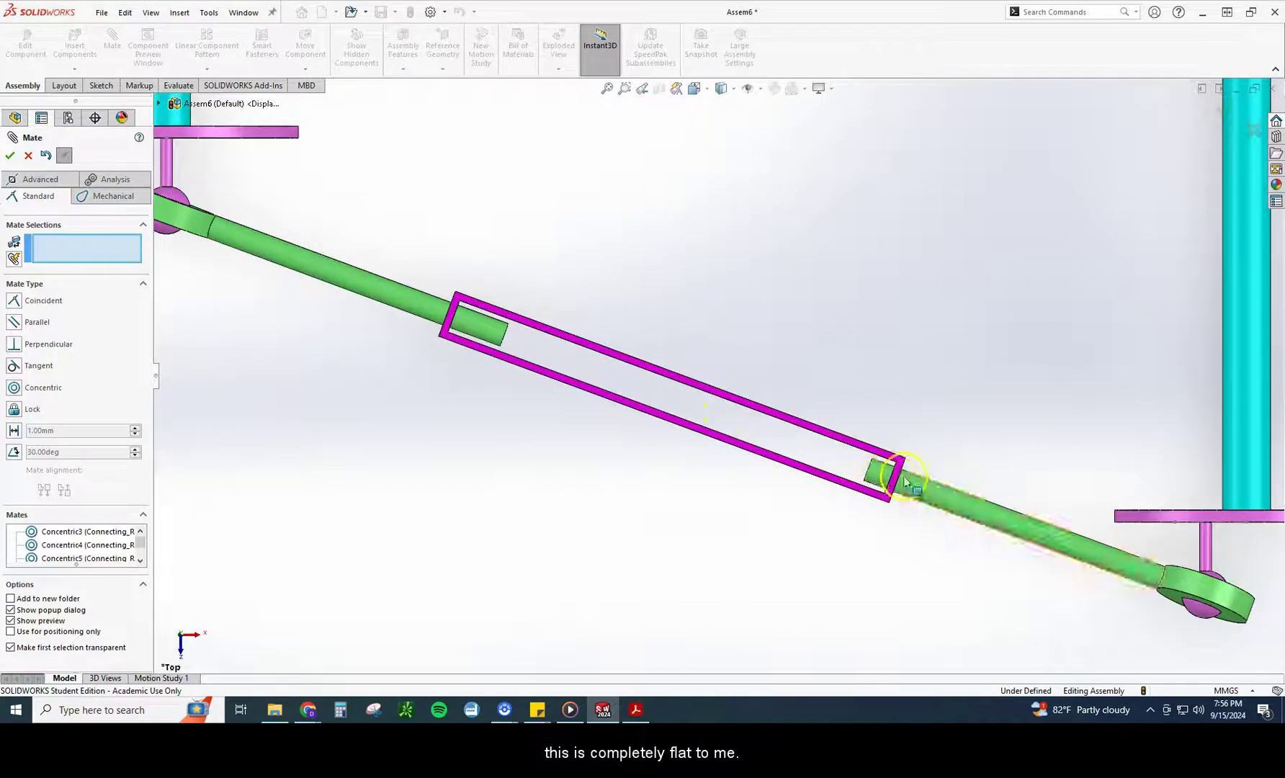
pyautogui.scroll(2, 895, 481)
pyautogui.click(636, 709)
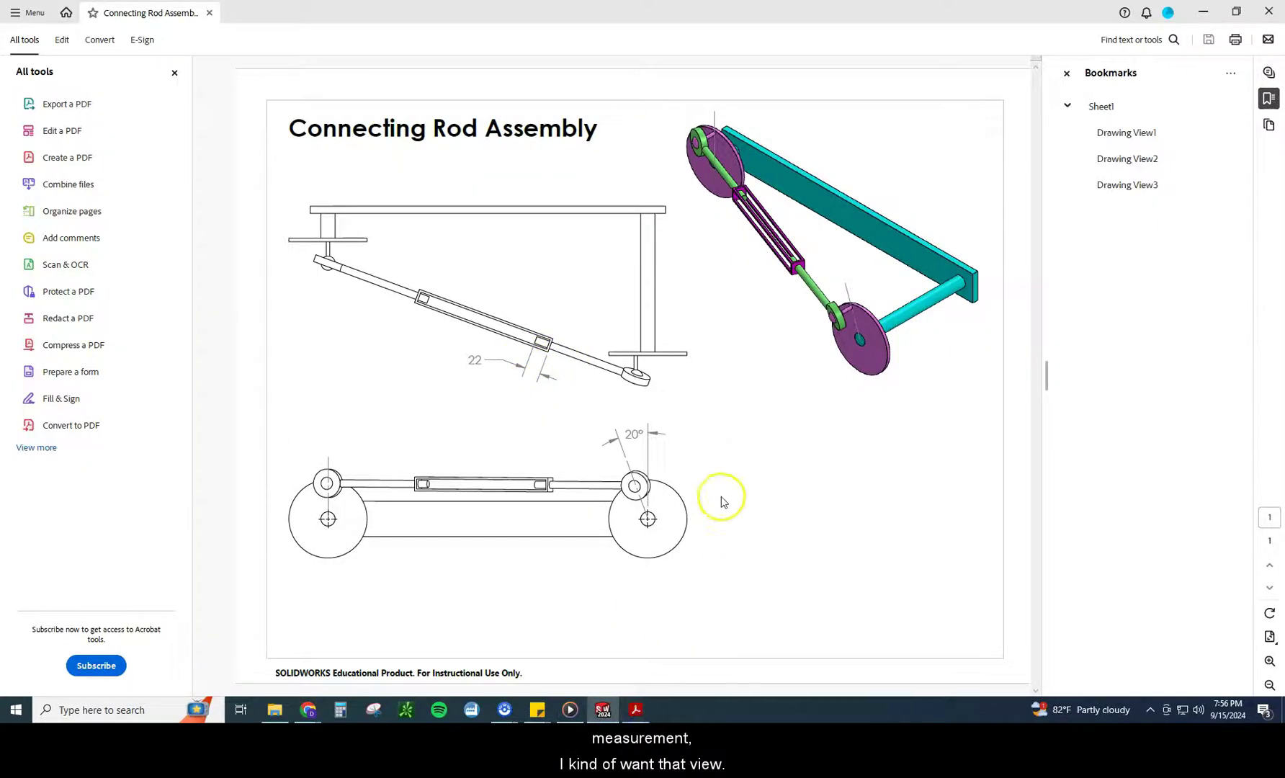
# Return to the Assem6 assembly in SOLIDWORKS and orbit it in 3D around the connector block.
pyautogui.click(603, 709)
pyautogui.scroll(-5, 889, 493)
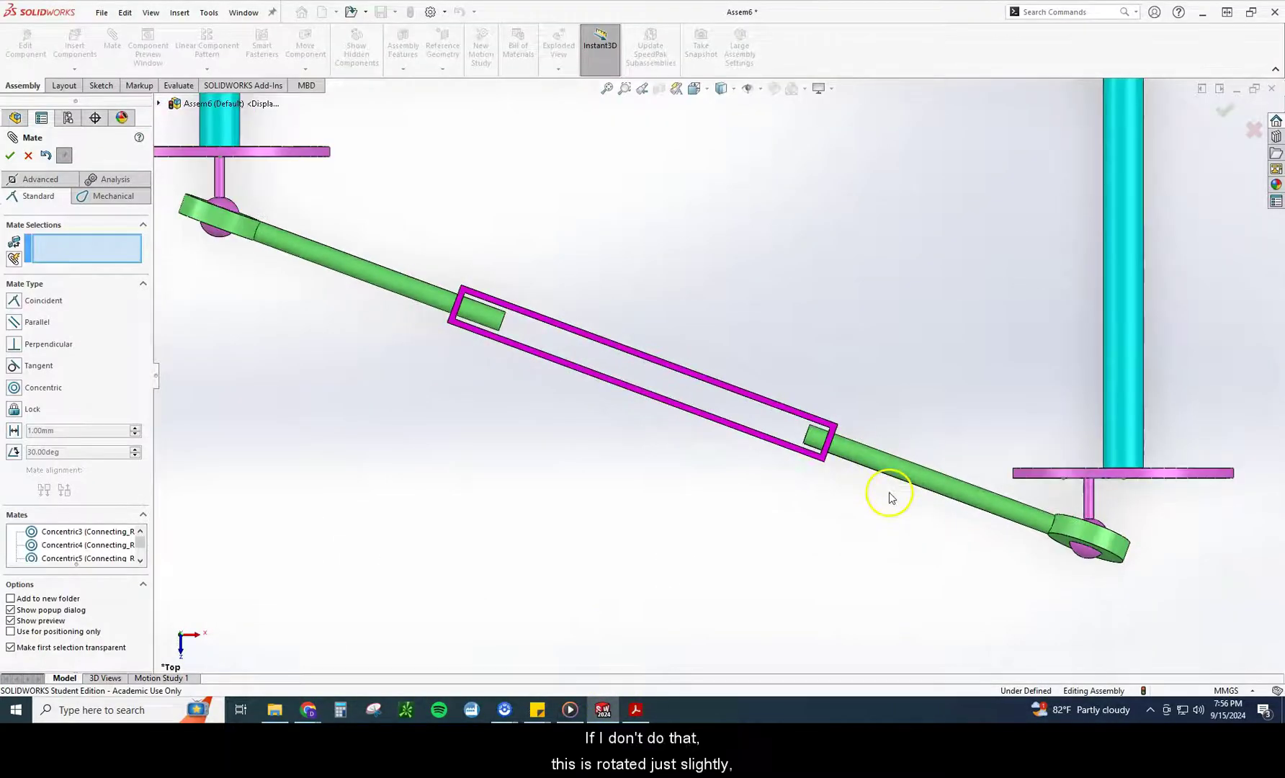
pyautogui.scroll(3, 765, 432)
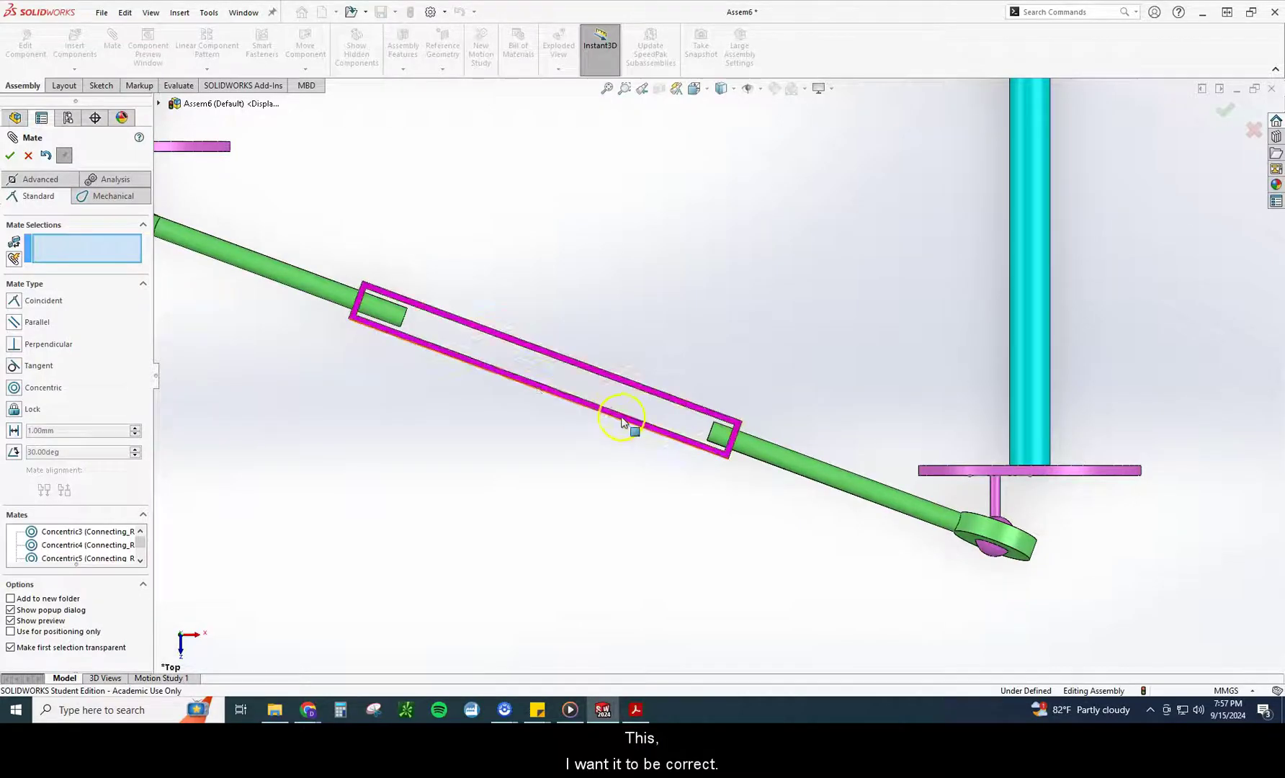
pyautogui.scroll(-3, 620, 426)
pyautogui.moveTo(737, 504); pyautogui.dragTo(751, 348, button='middle')
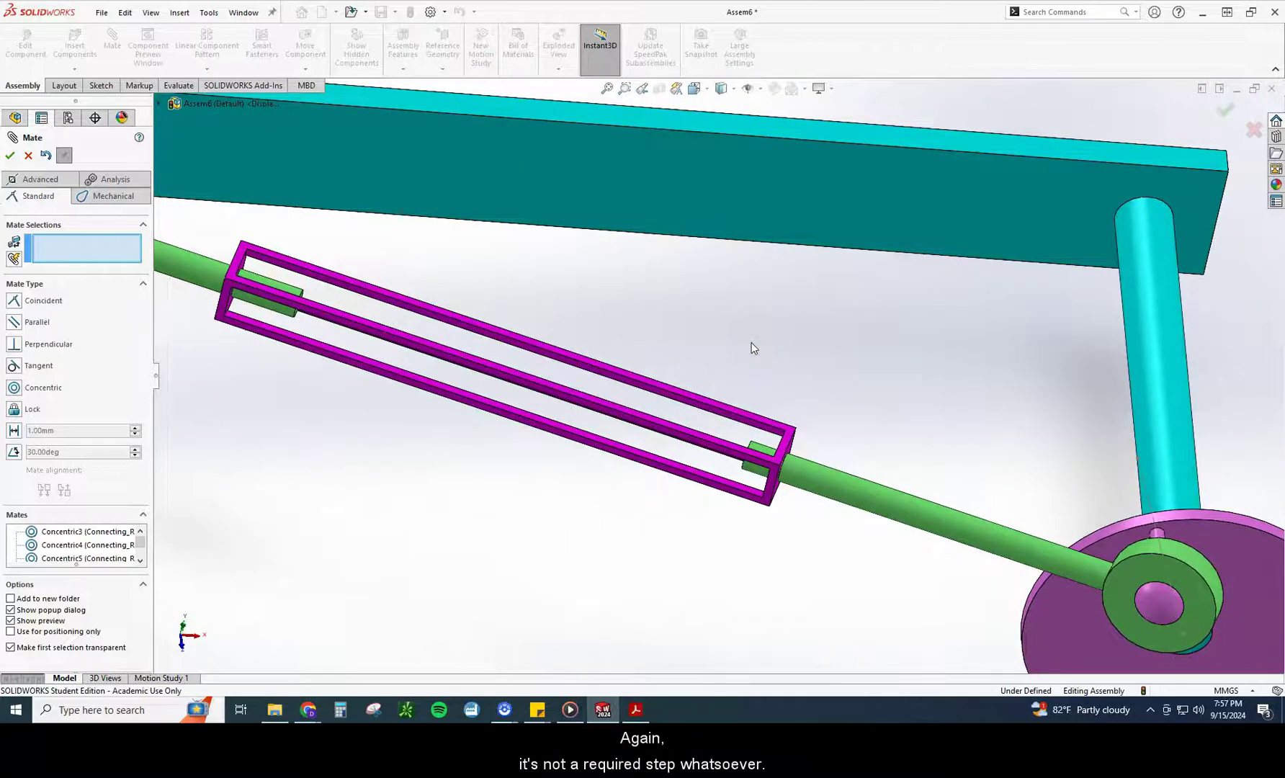
pyautogui.moveTo(832, 372); pyautogui.dragTo(800, 333, button='middle')
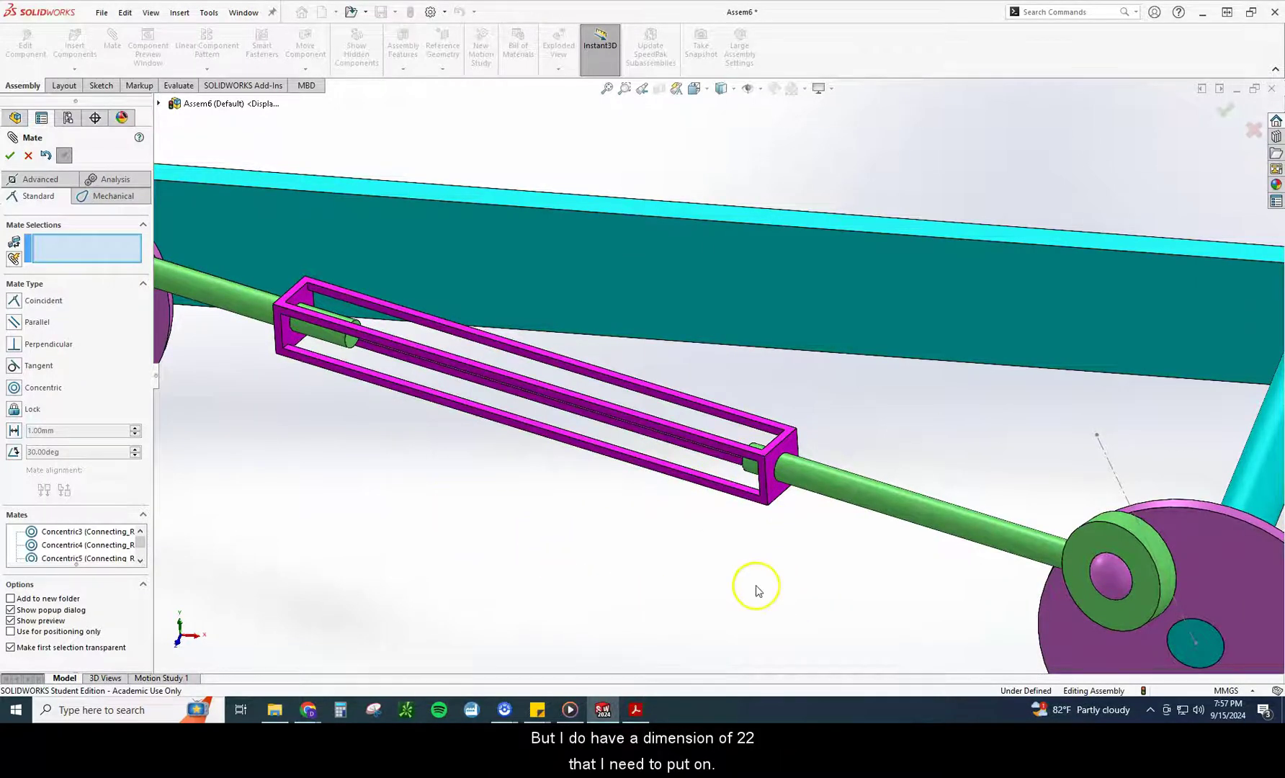
# Select the connector block's end face and the connecting rod's end face, inspecting the rod inside the block.
pyautogui.scroll(-2, 784, 573)
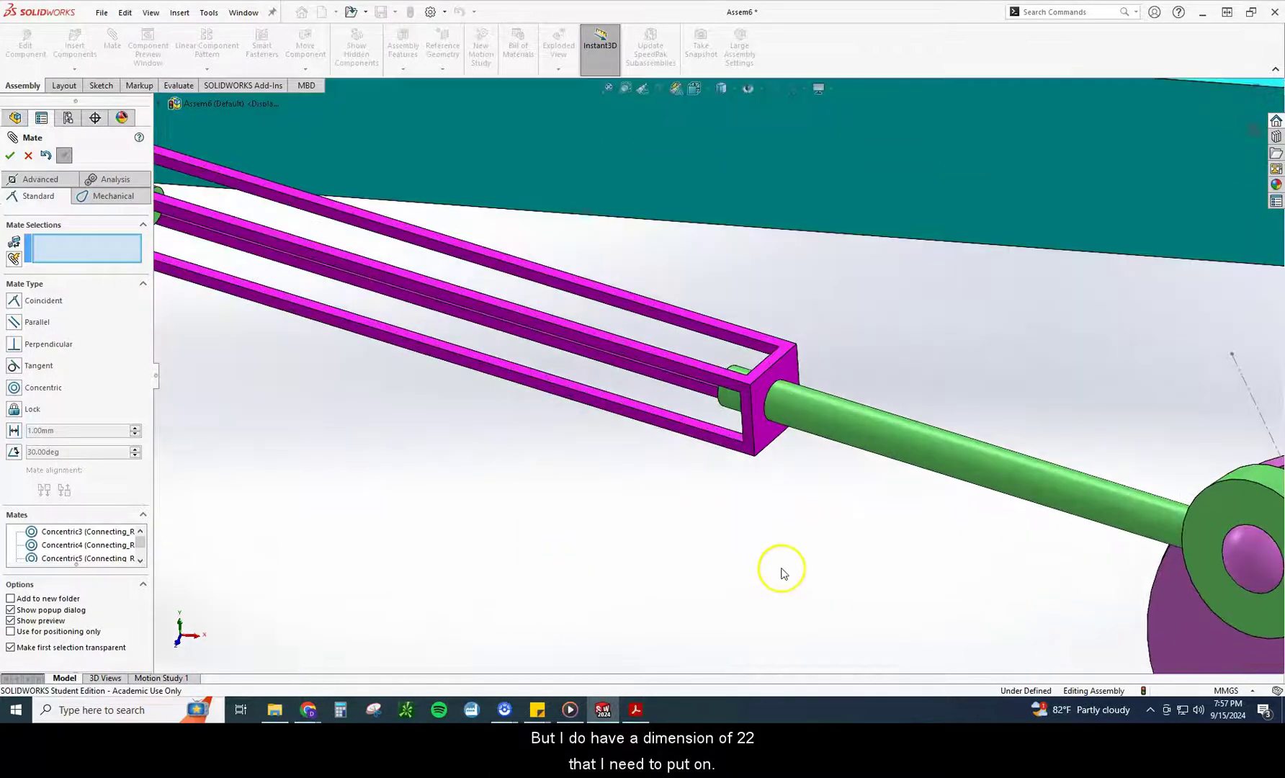
pyautogui.click(764, 437)
pyautogui.moveTo(760, 505); pyautogui.dragTo(814, 489, button='middle')
pyautogui.click(699, 395)
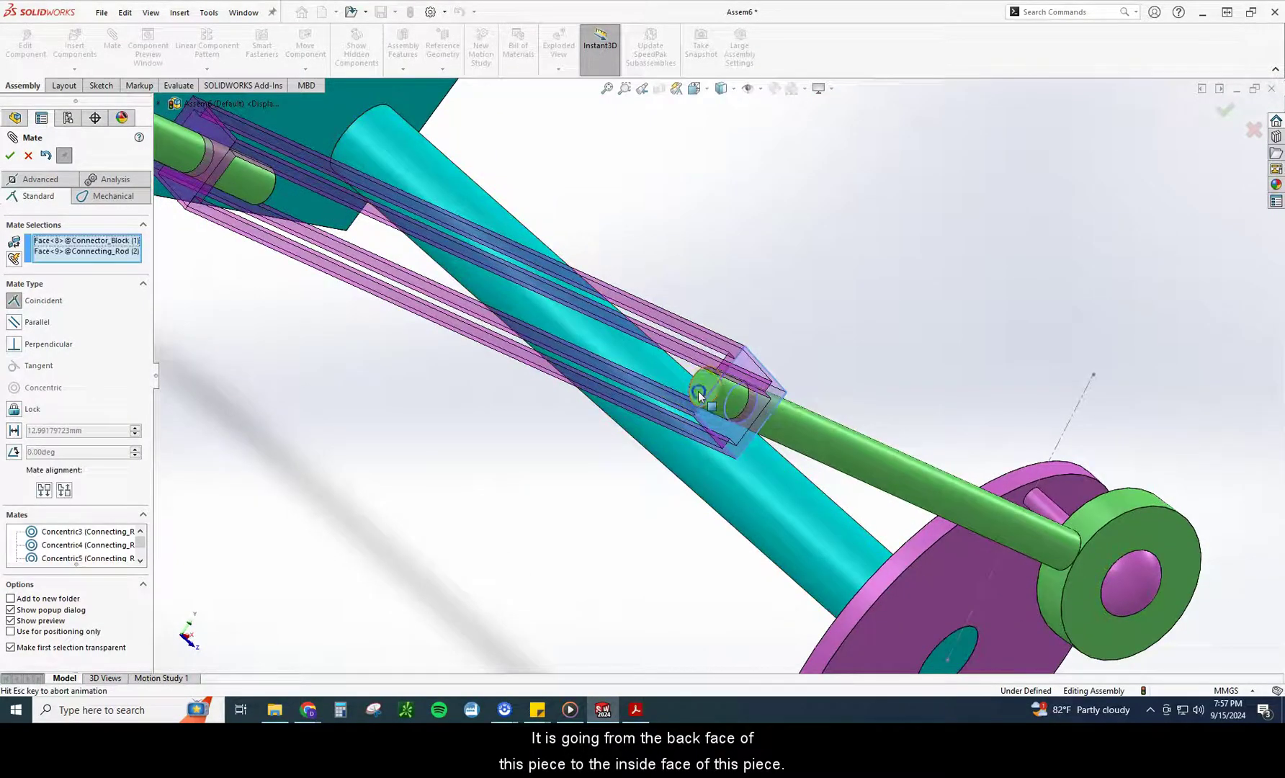
pyautogui.scroll(2, 774, 382)
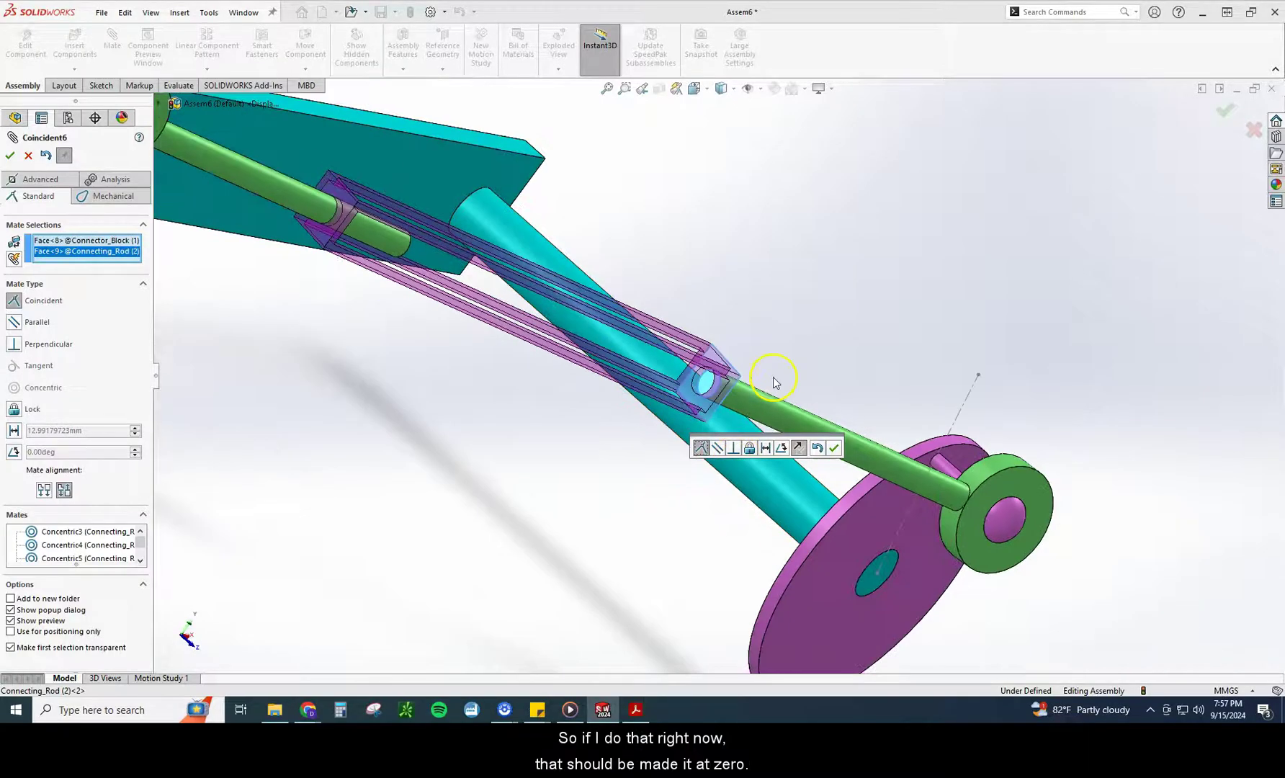
pyautogui.moveTo(783, 367); pyautogui.dragTo(715, 393, button='middle')
pyautogui.scroll(-5, 734, 375)
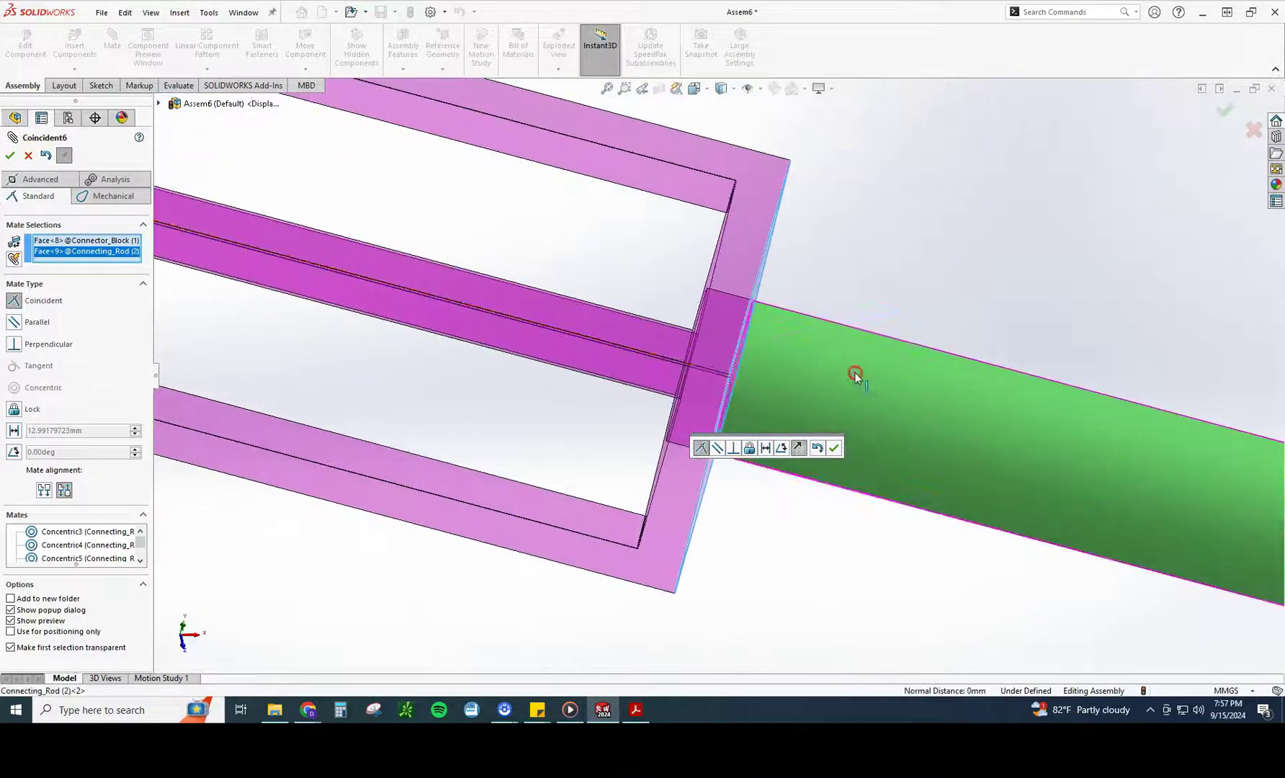
pyautogui.moveTo(854, 373)
pyautogui.mouseDown(button='middle')
pyautogui.moveTo(833, 376)
pyautogui.moveTo(854, 379)
pyautogui.mouseUp(button='middle')
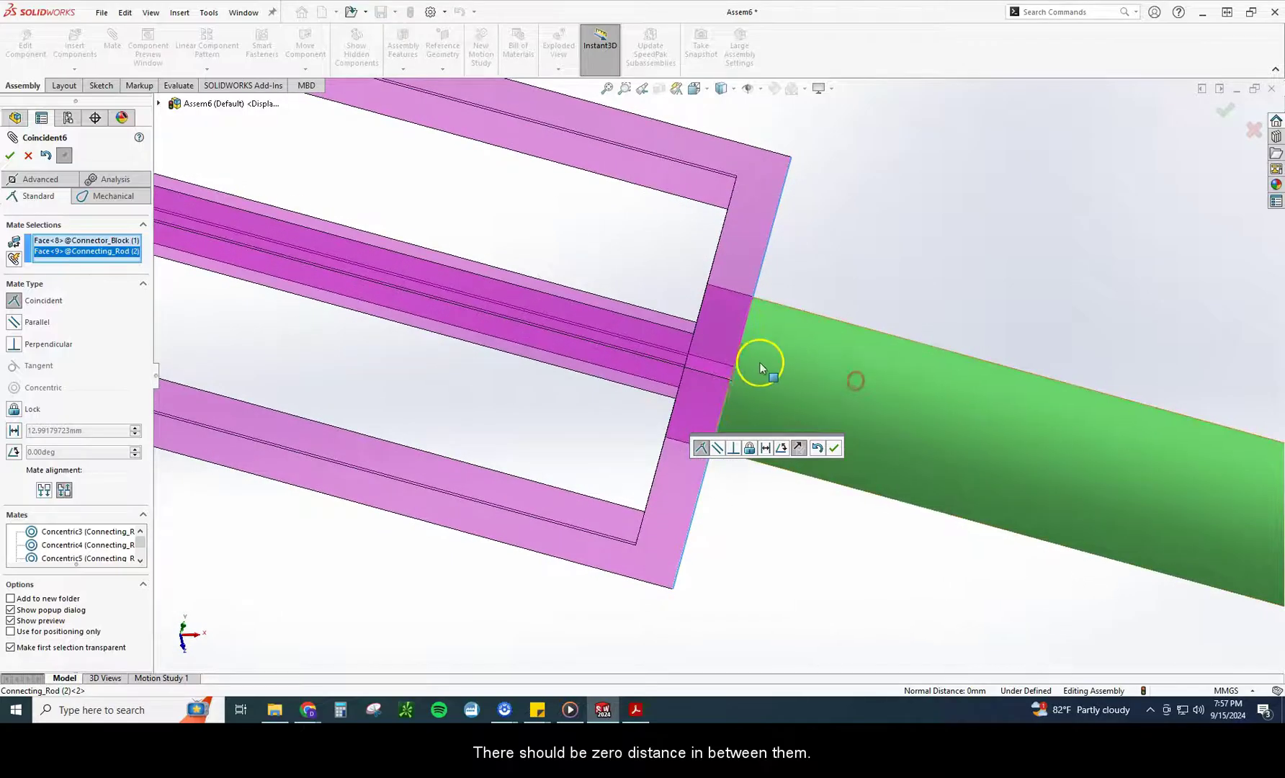
# Make it a Distance mate of 22 mm and confirm it.
pyautogui.click(766, 448)
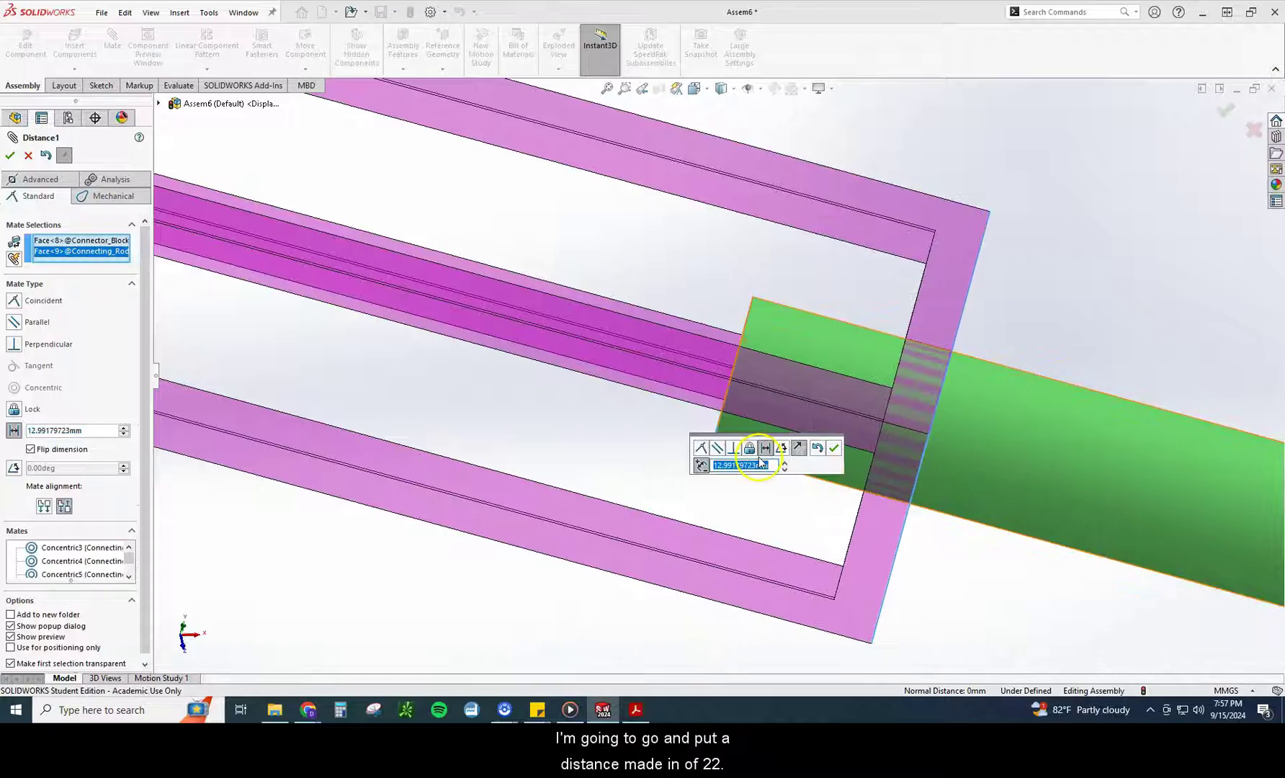
pyautogui.write('22')
pyautogui.press('Return')
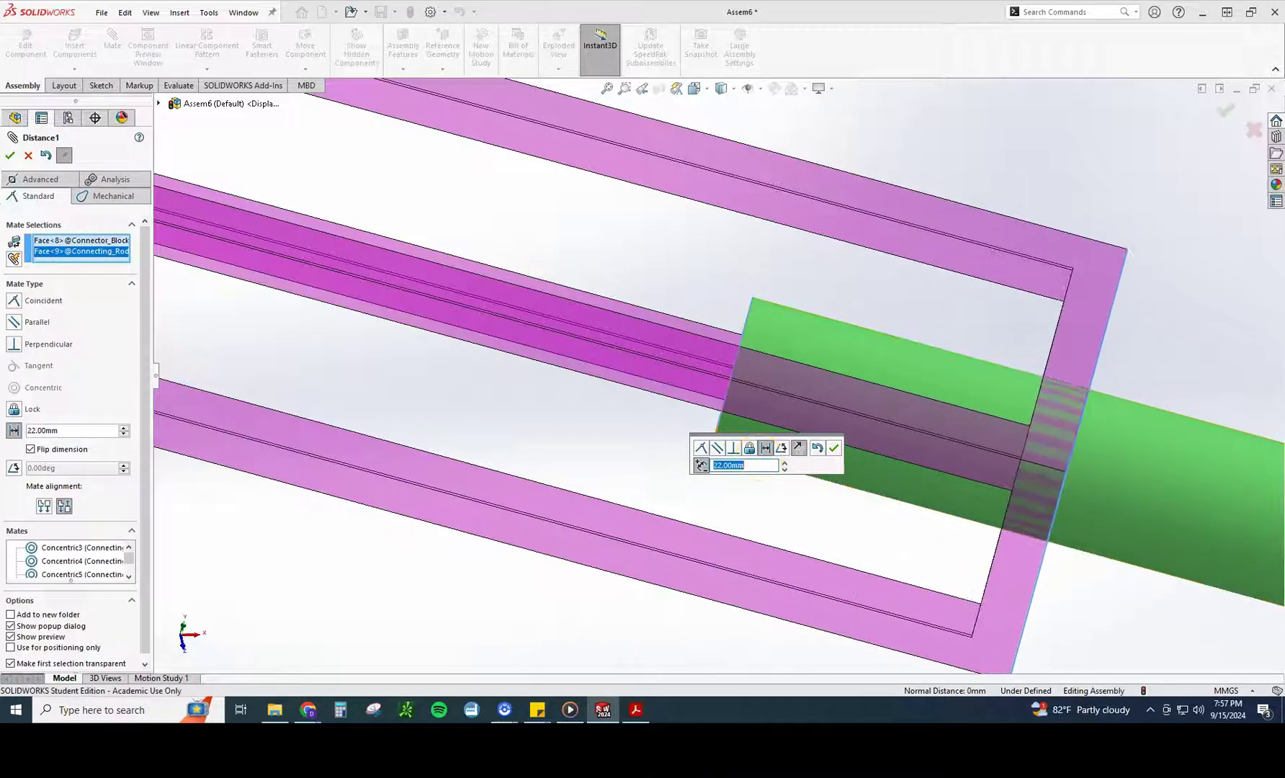
pyautogui.click(833, 447)
pyautogui.scroll(6, 861, 494)
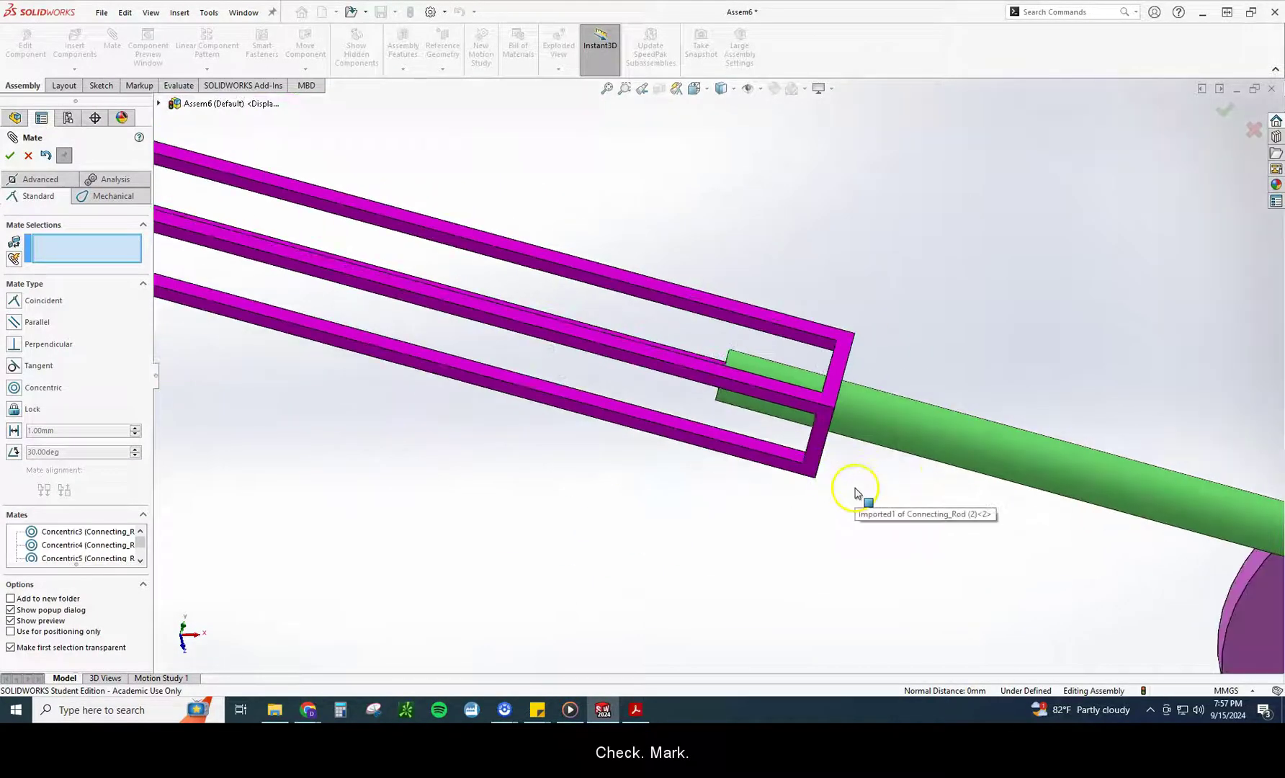
# Switch to the Isometric view and close the Mate PropertyManager.
pyautogui.click(721, 88)
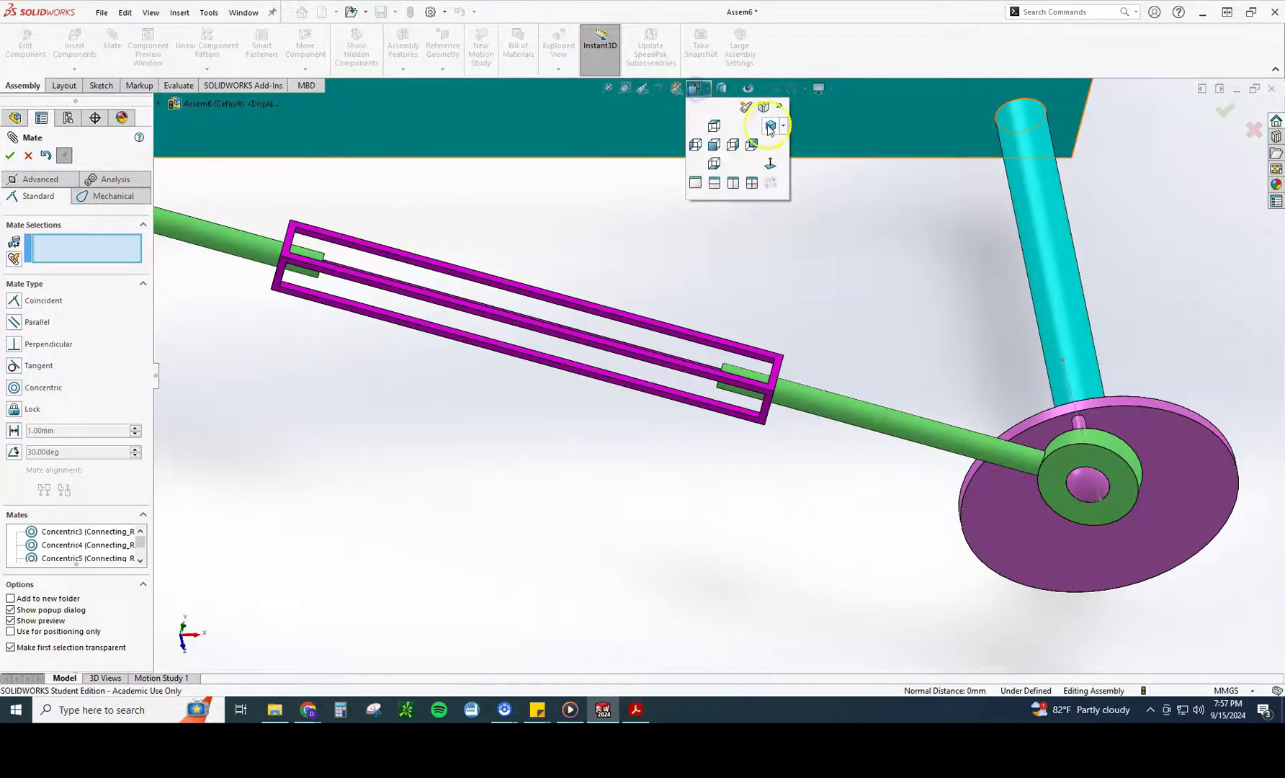
pyautogui.click(772, 124)
pyautogui.click(10, 155)
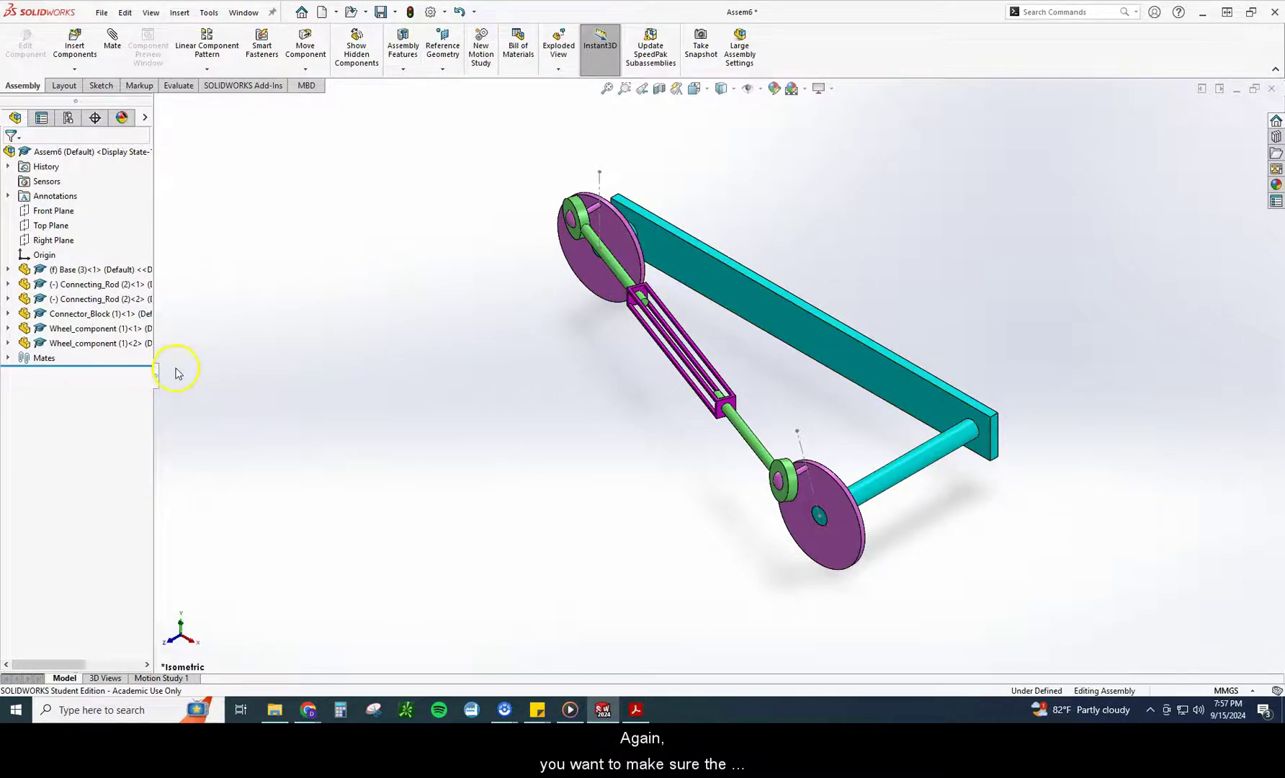
# Show the assembly Origin and orbit to confirm it sits at the base's back corner, then clear the selection.
pyautogui.click(43, 254)
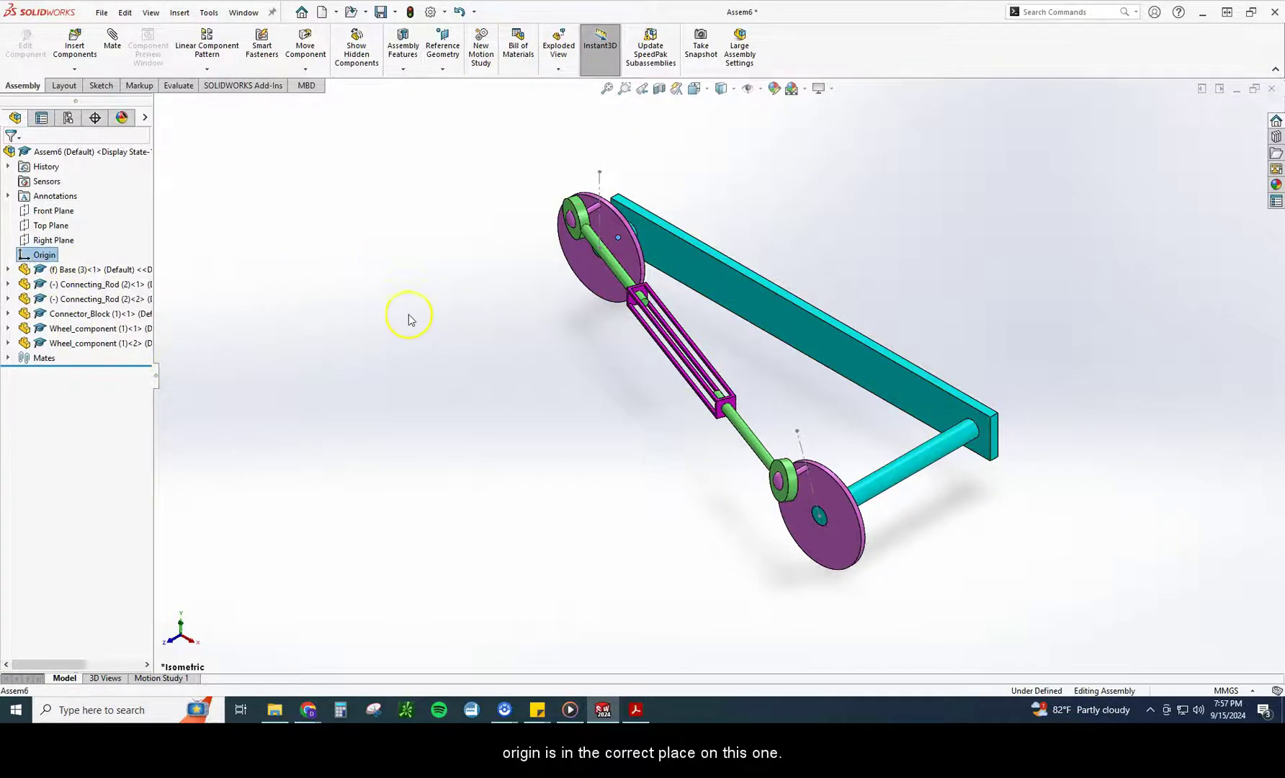
pyautogui.scroll(-4, 596, 216)
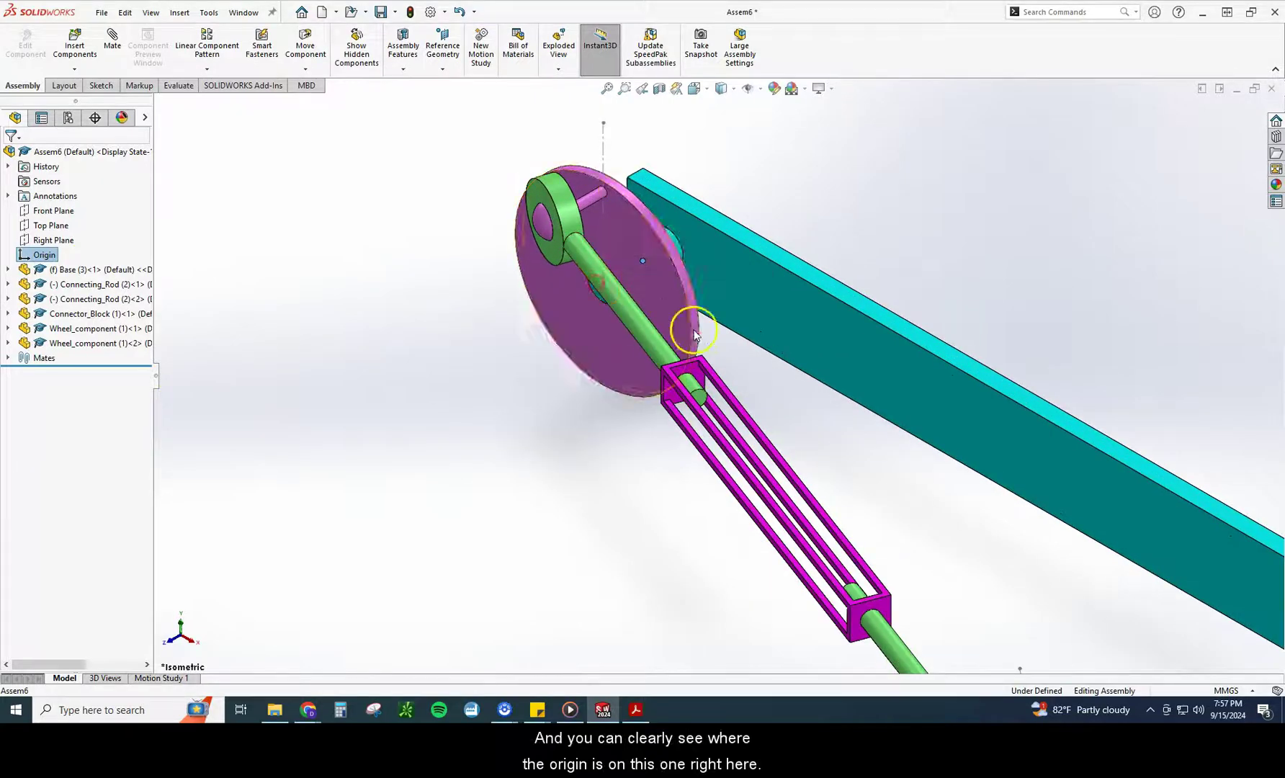
pyautogui.moveTo(706, 337); pyautogui.dragTo(924, 303, button='middle')
pyautogui.moveTo(941, 258); pyautogui.dragTo(1016, 287, button='middle')
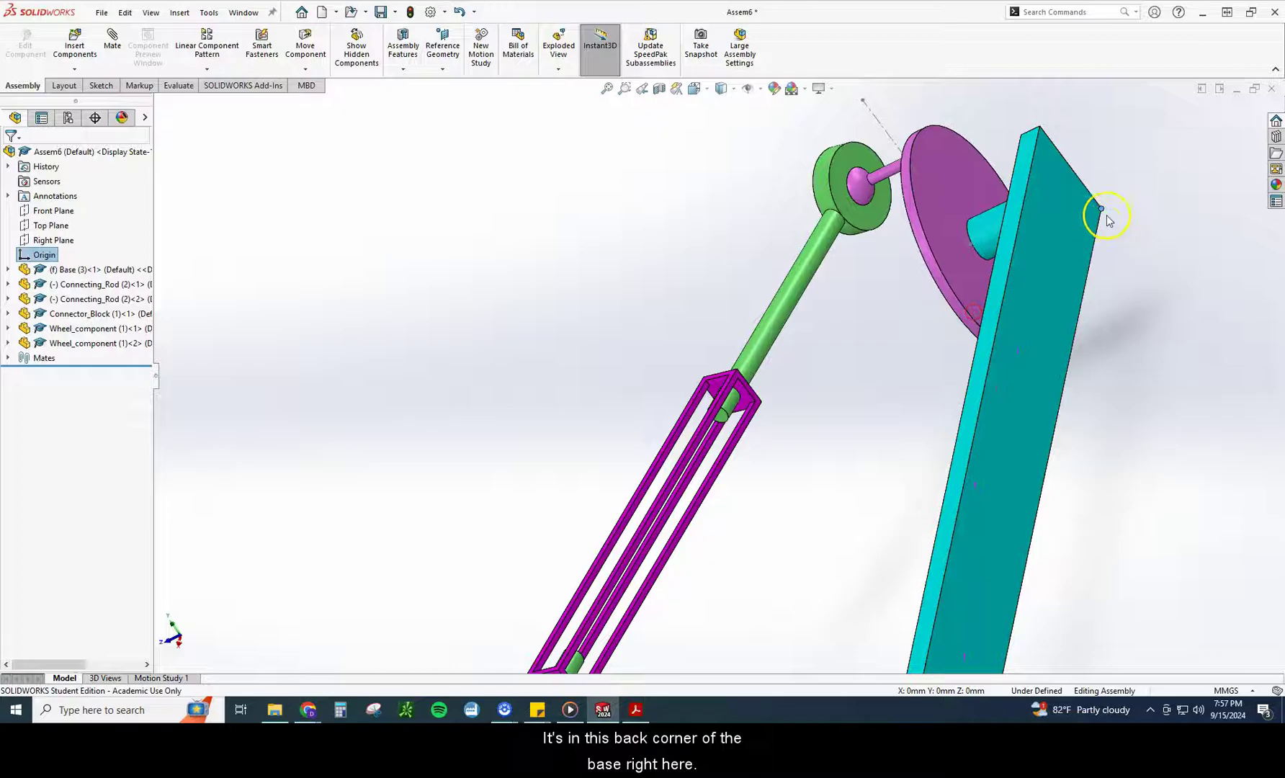
pyautogui.moveTo(1107, 335); pyautogui.dragTo(1201, 330, button='middle')
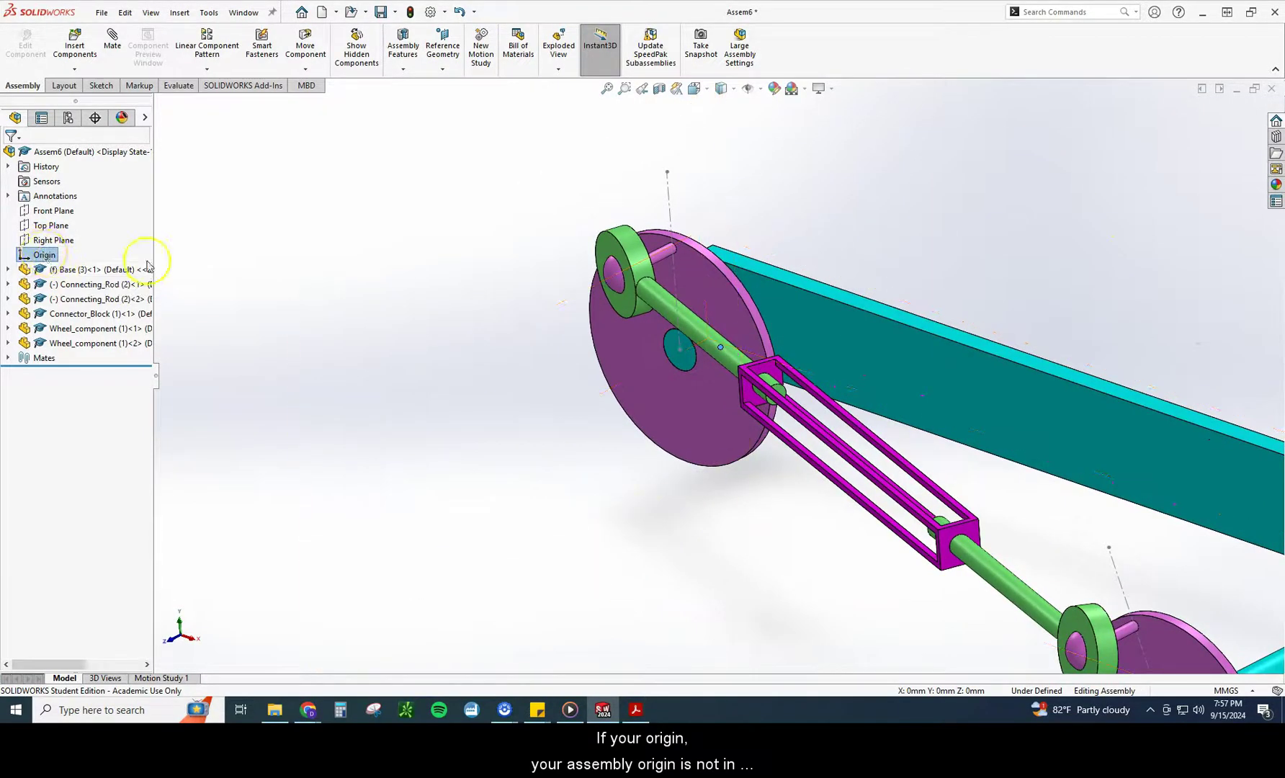
pyautogui.click(421, 294)
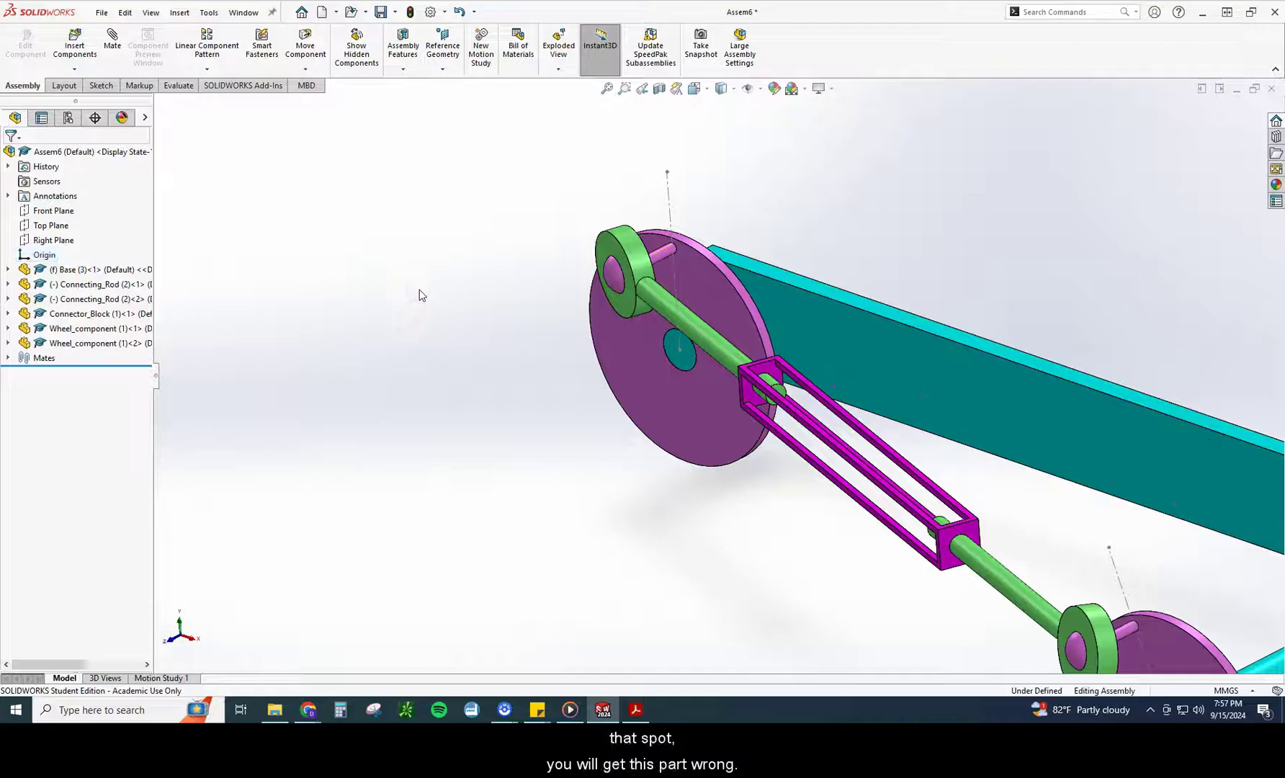